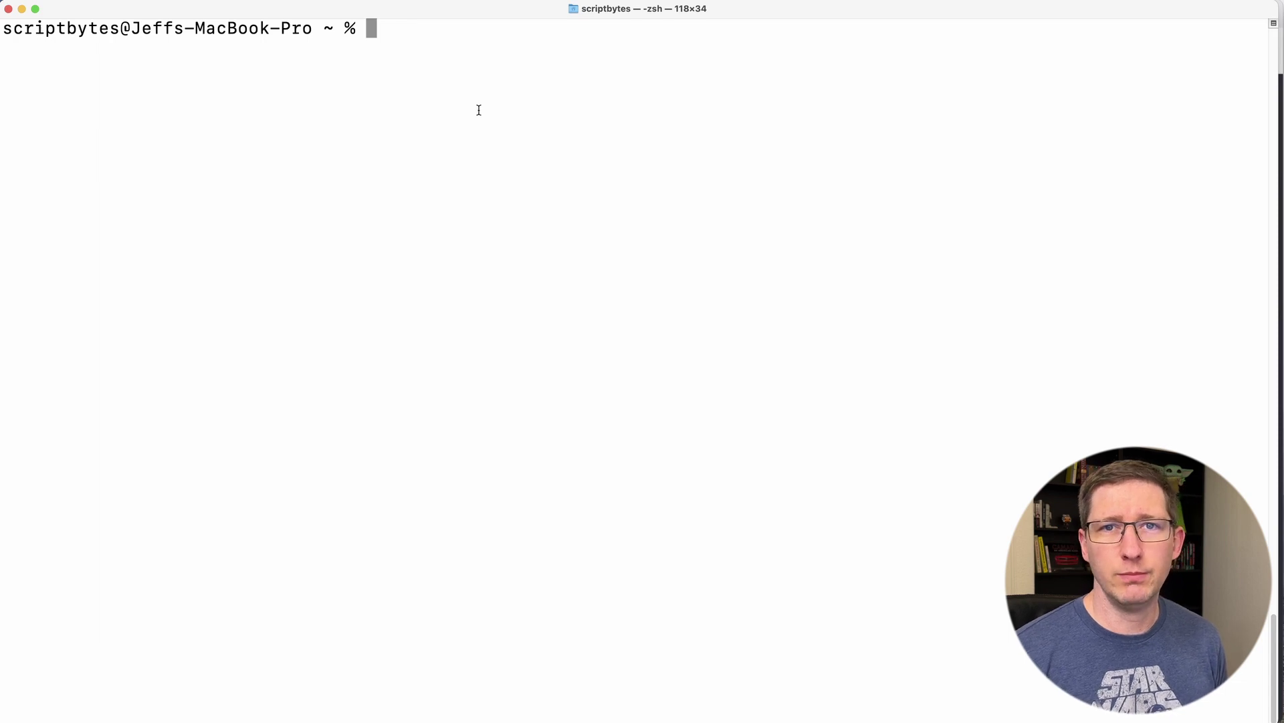
- Run npx create-next-app@latest to scaffold nextgpt, then cd nextgpt and run code . to open it
text(npx create-next-app@latest)
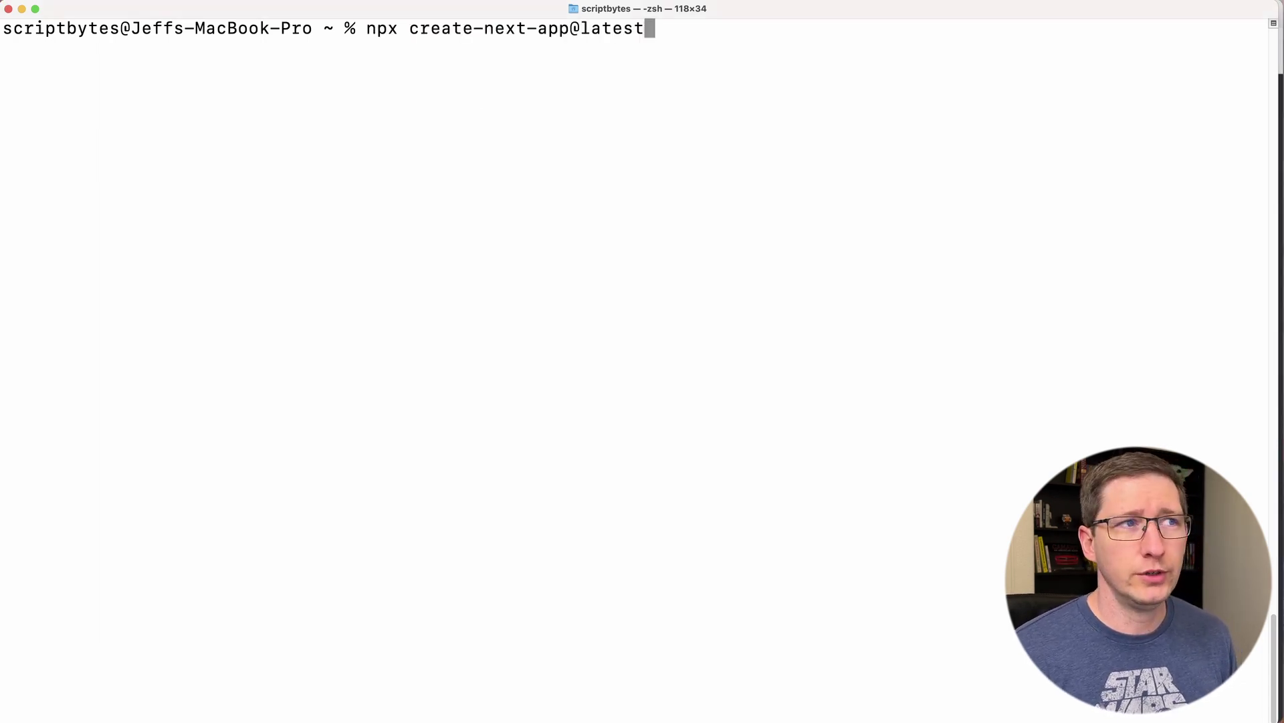
key(Return)
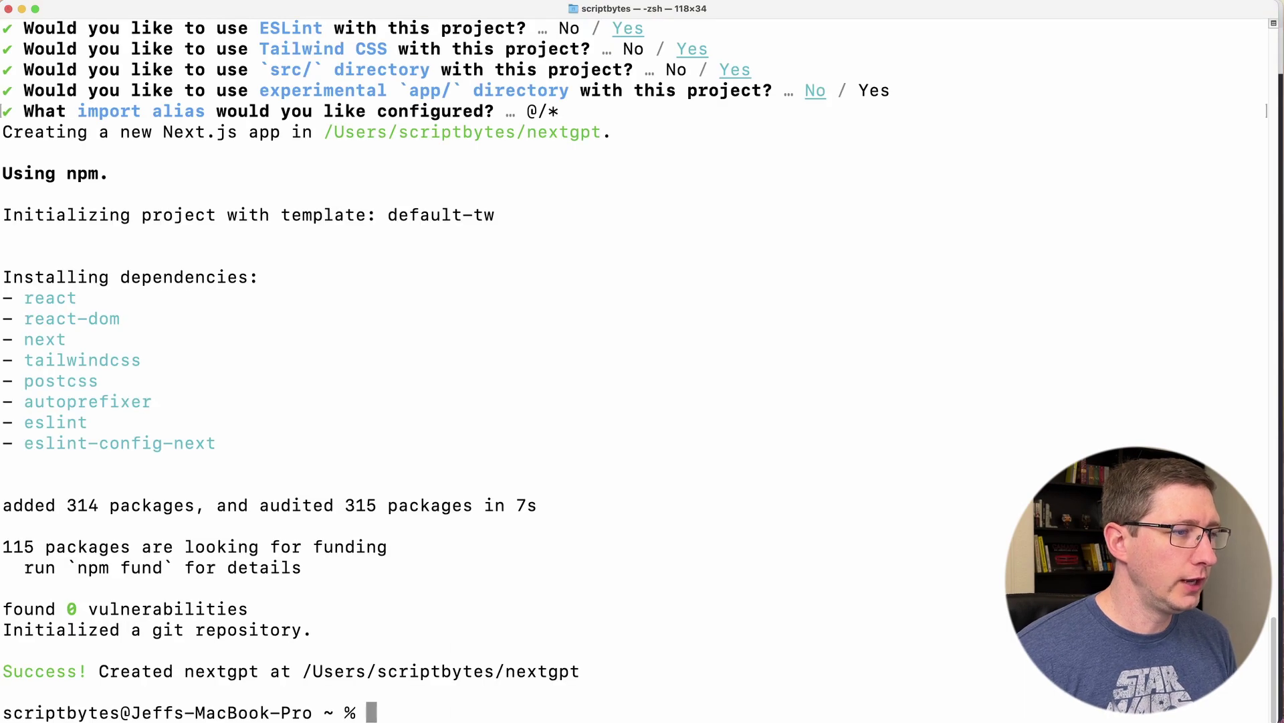
text(cd nextgpt)
key(Return)
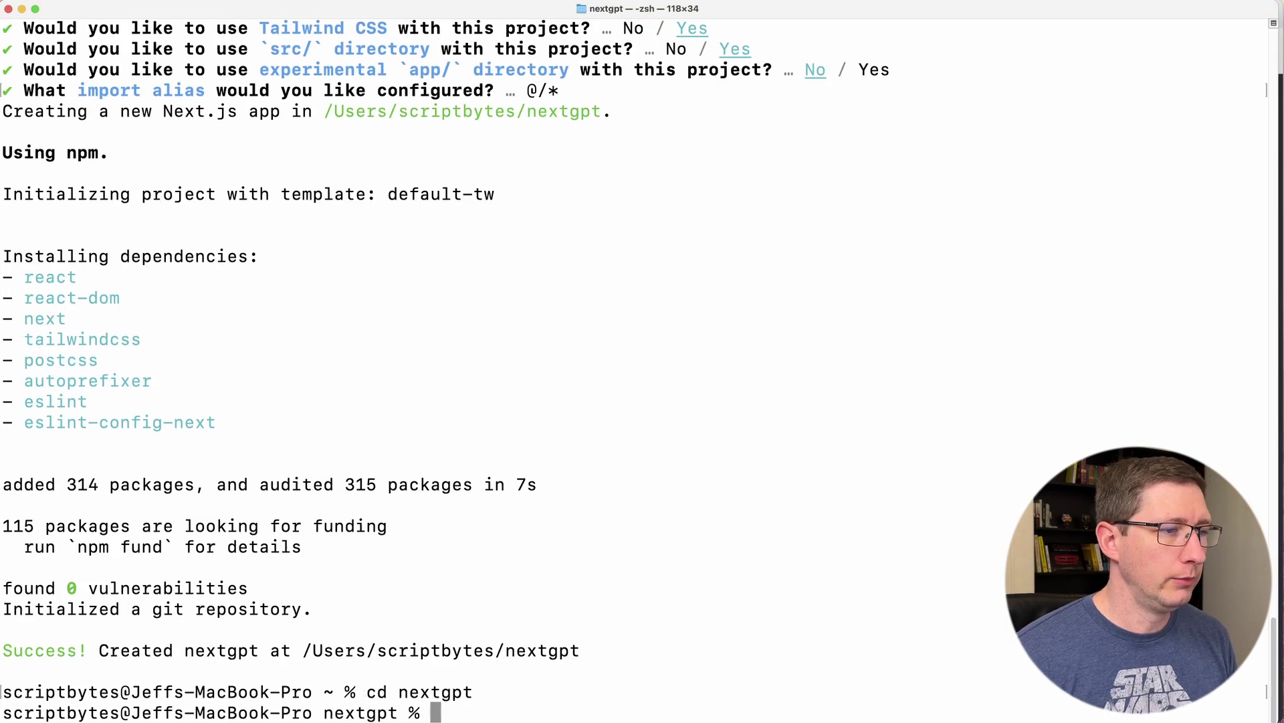
text(code .)
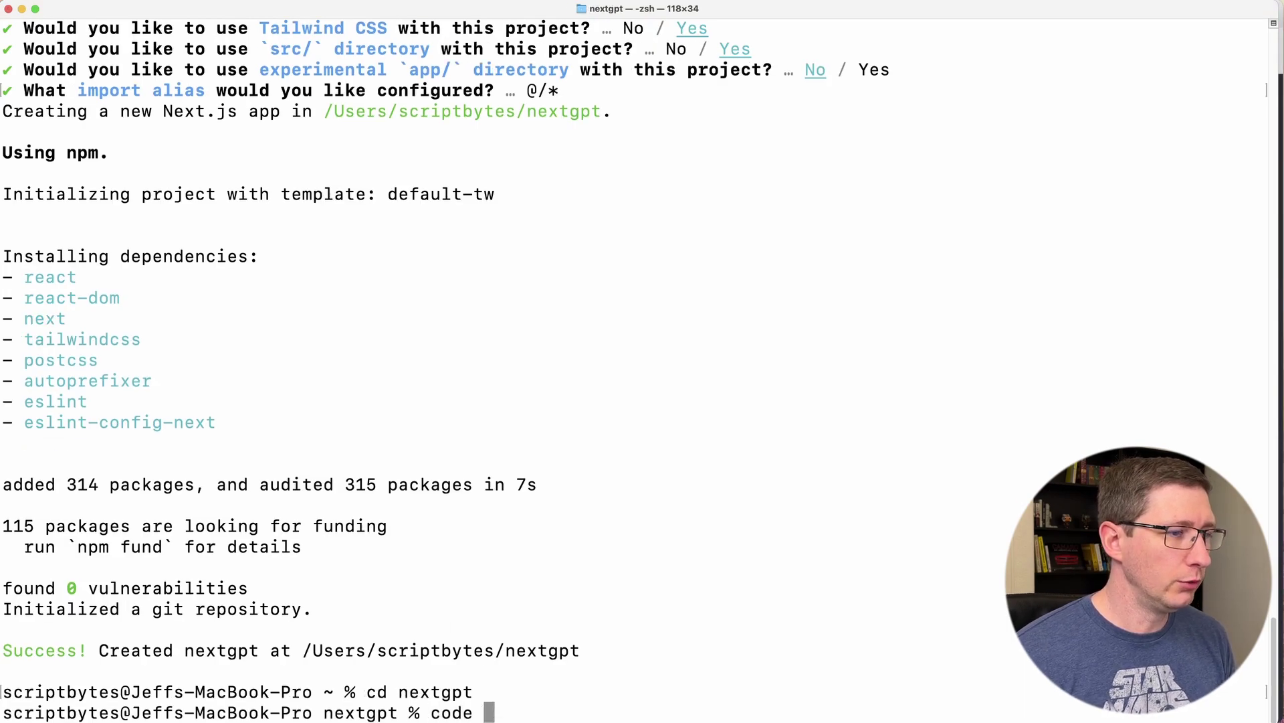
key(Return)
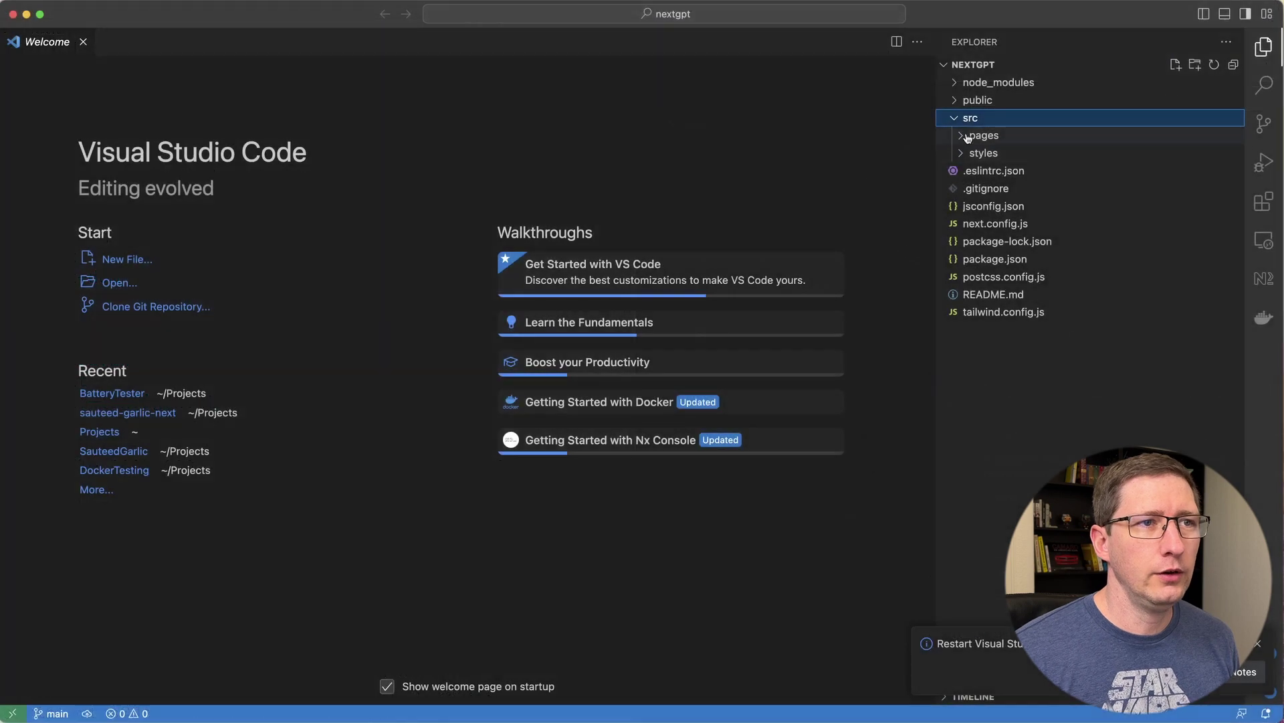
- Expand src/pages and open index.js in the editor
click(962, 136)
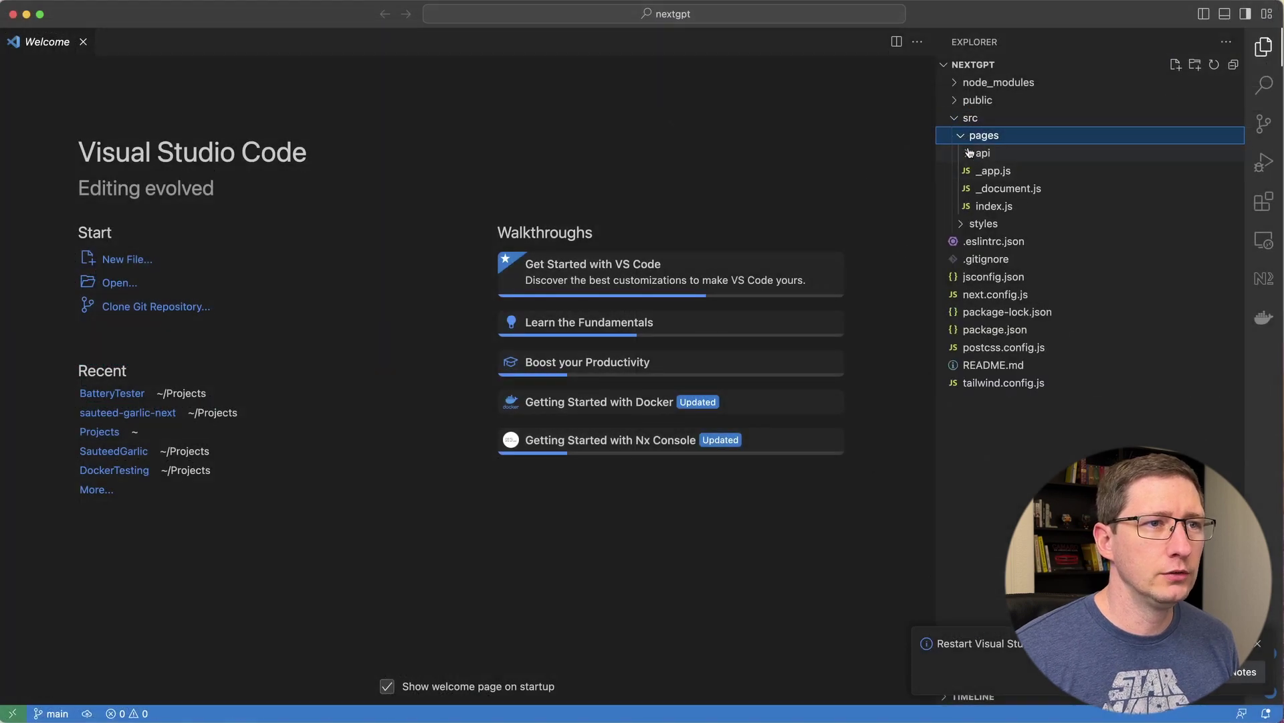
click(994, 206)
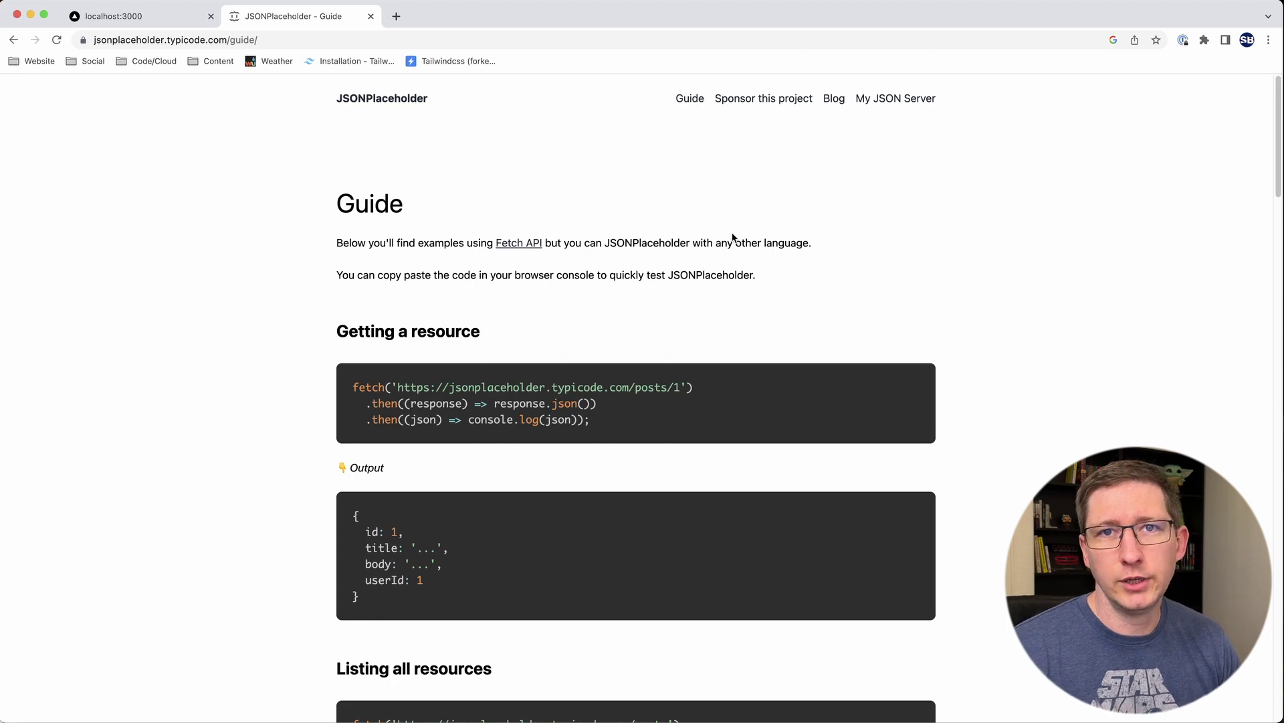
- Select the sample Post JSON output on the JSONPlaceholder Guide page
drag(366, 603, 347, 496)
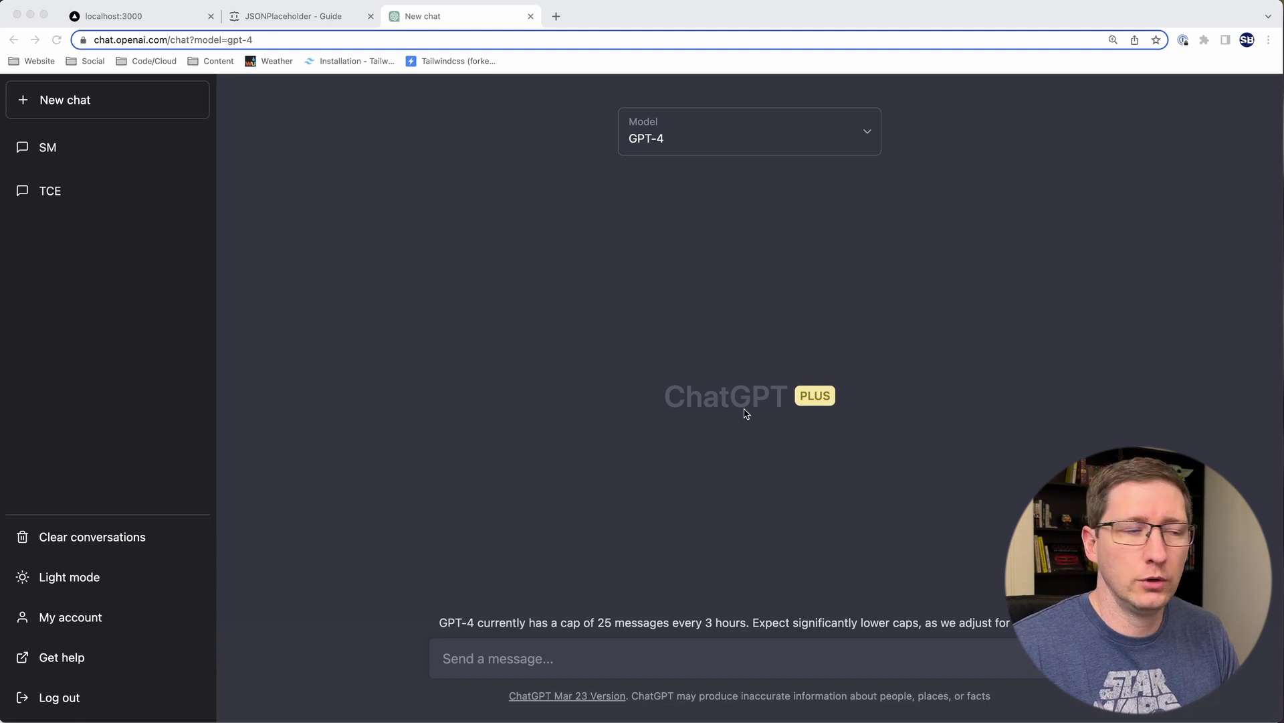
- Paste the prepared prompt with the Post JSON and endpoint into GPT-4 and send it
click(596, 661)
key(super+v)
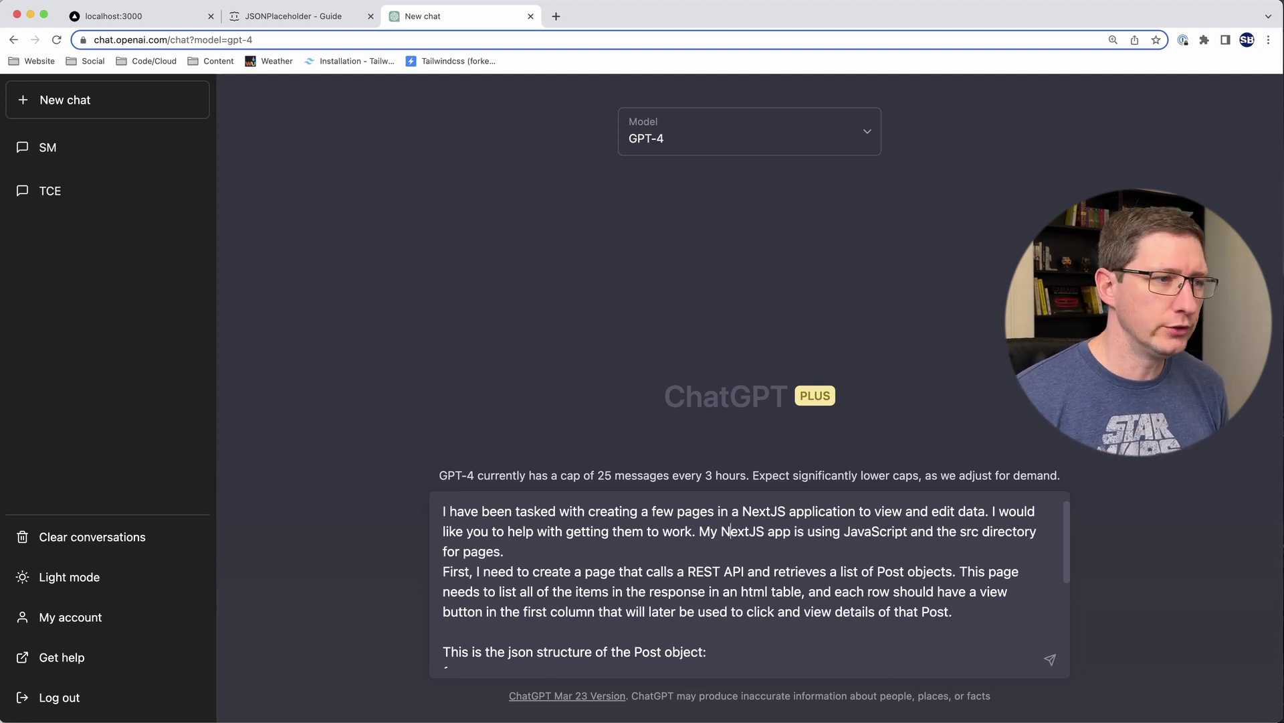
scroll(801, 536, down, 1)
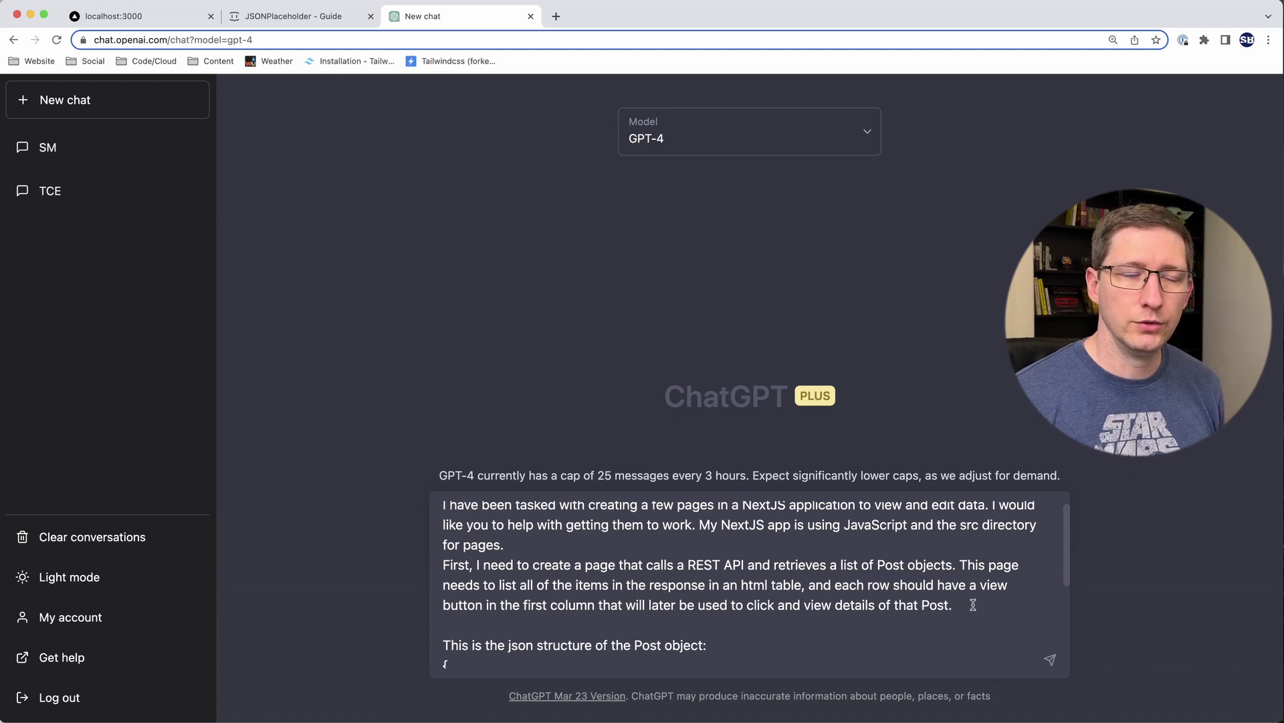
scroll(573, 562, down, 3)
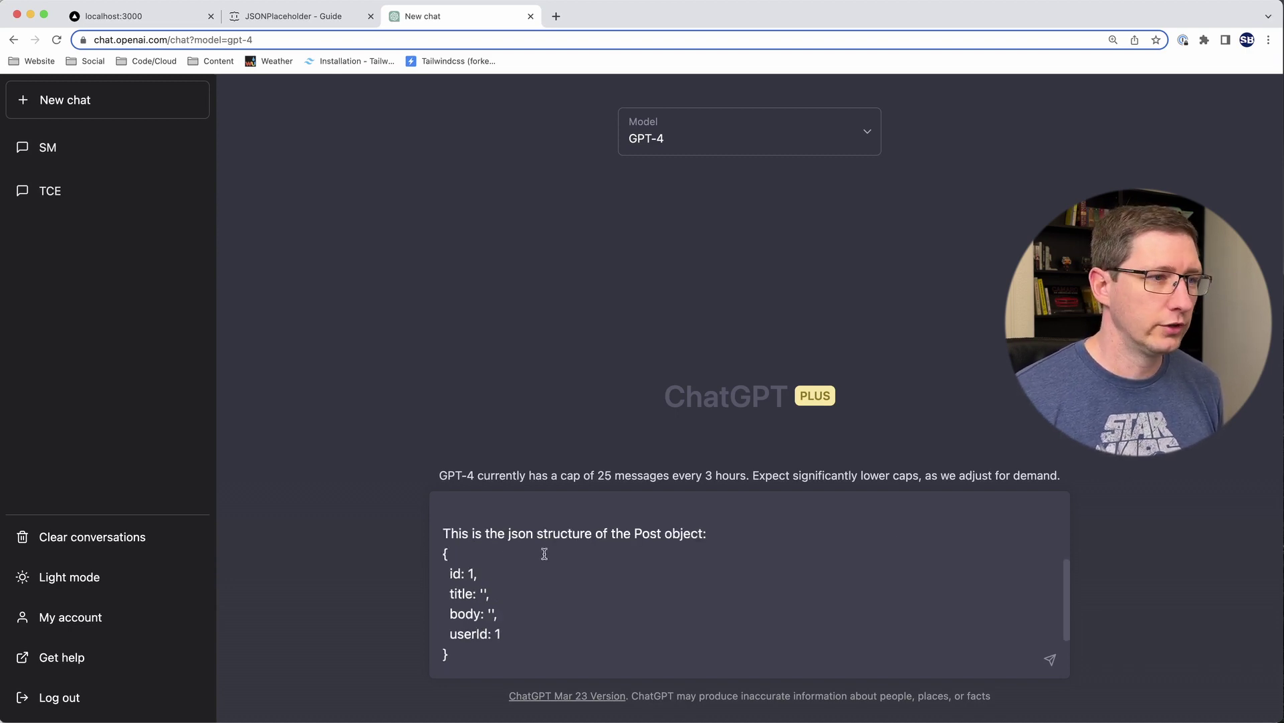
scroll(517, 580, down, 2)
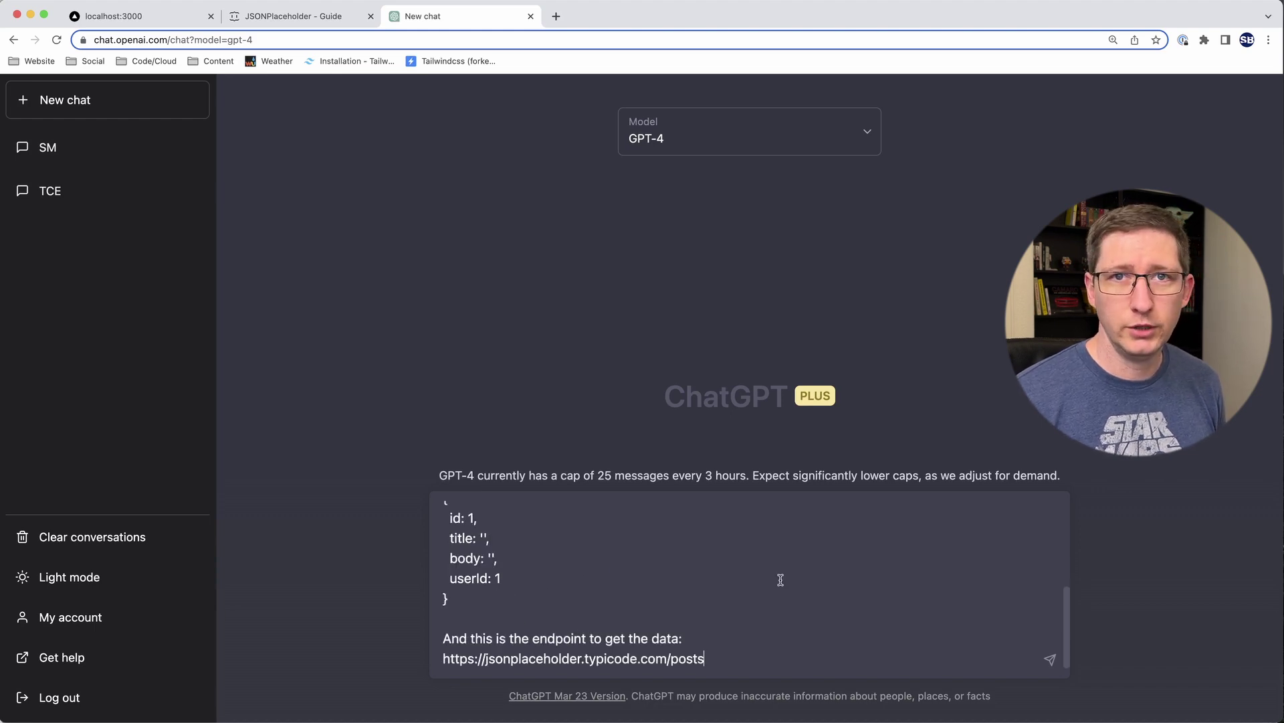
key(Return)
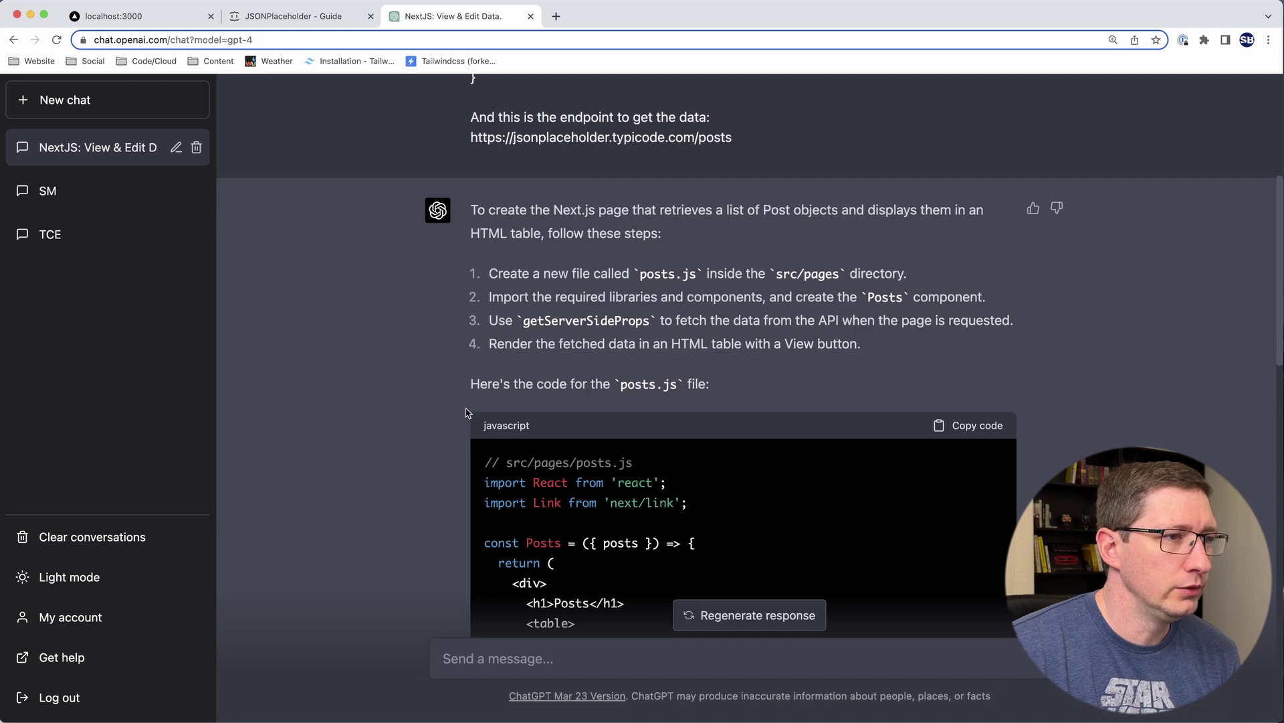
- Scroll through GPT-4's steps and posts.js code for the Posts table page
scroll(469, 408, down, 4)
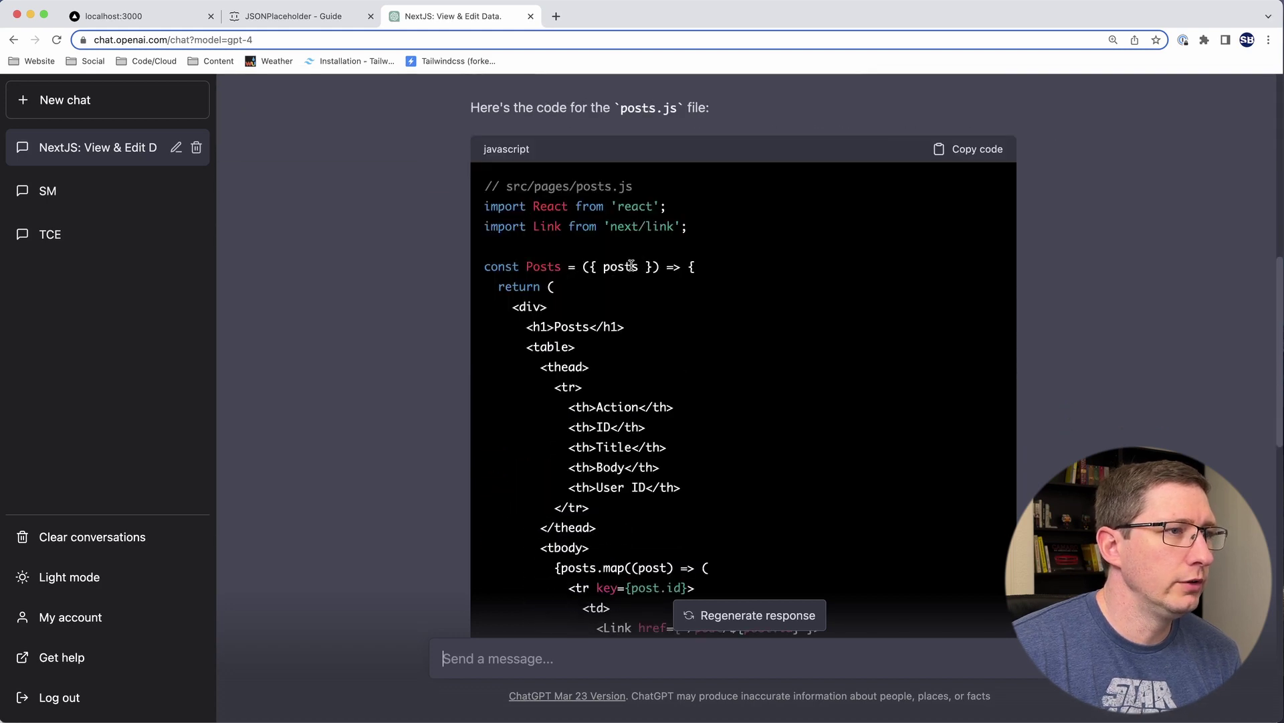
scroll(630, 281, down, 4)
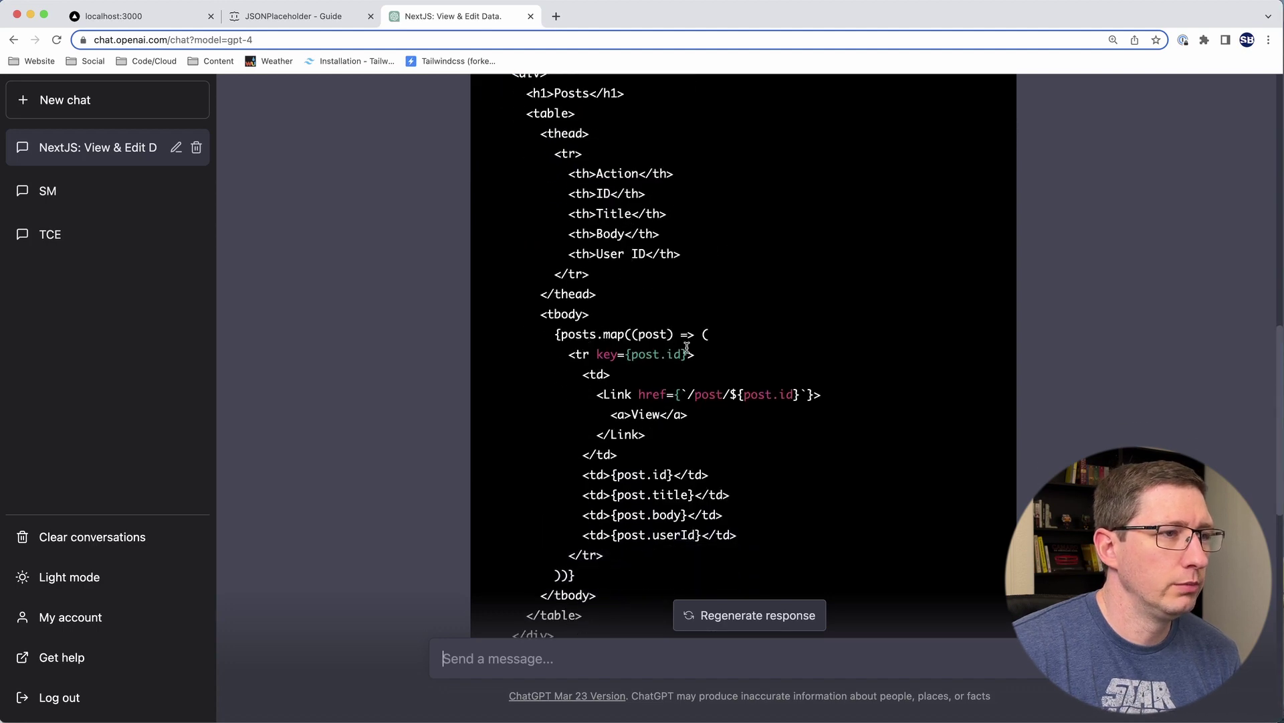
scroll(642, 364, down, 6)
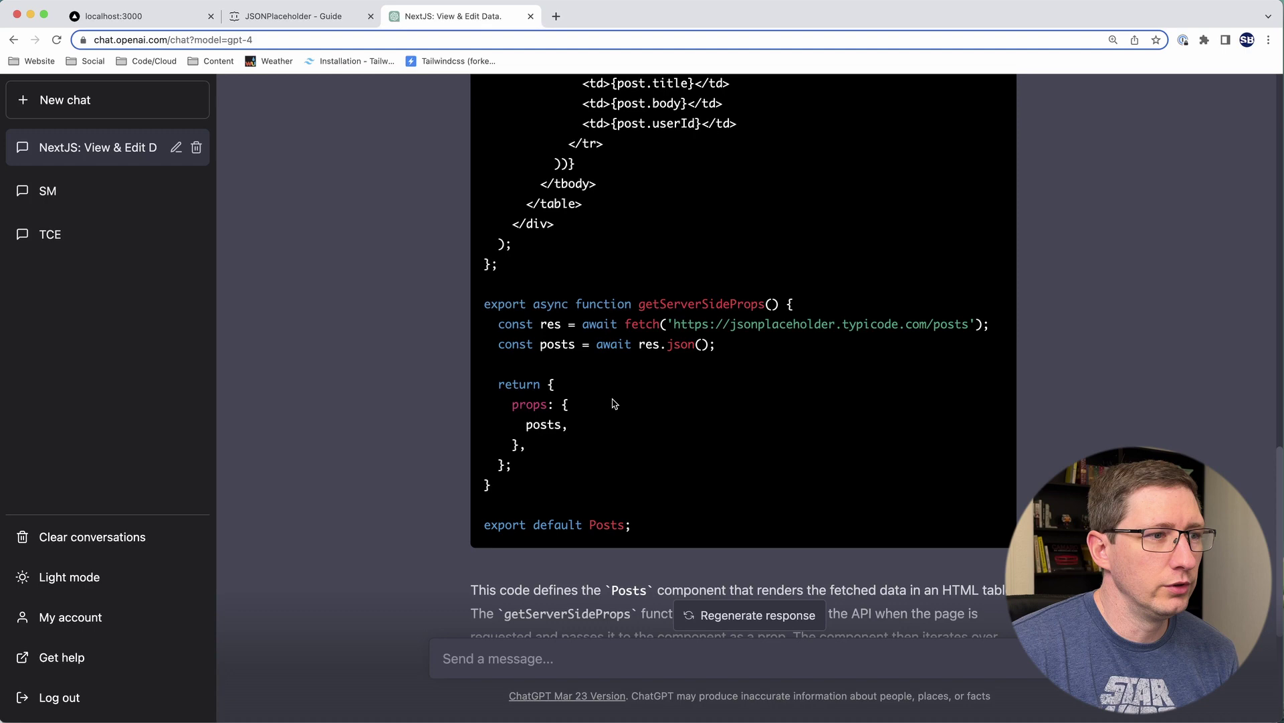
scroll(613, 398, down, 3)
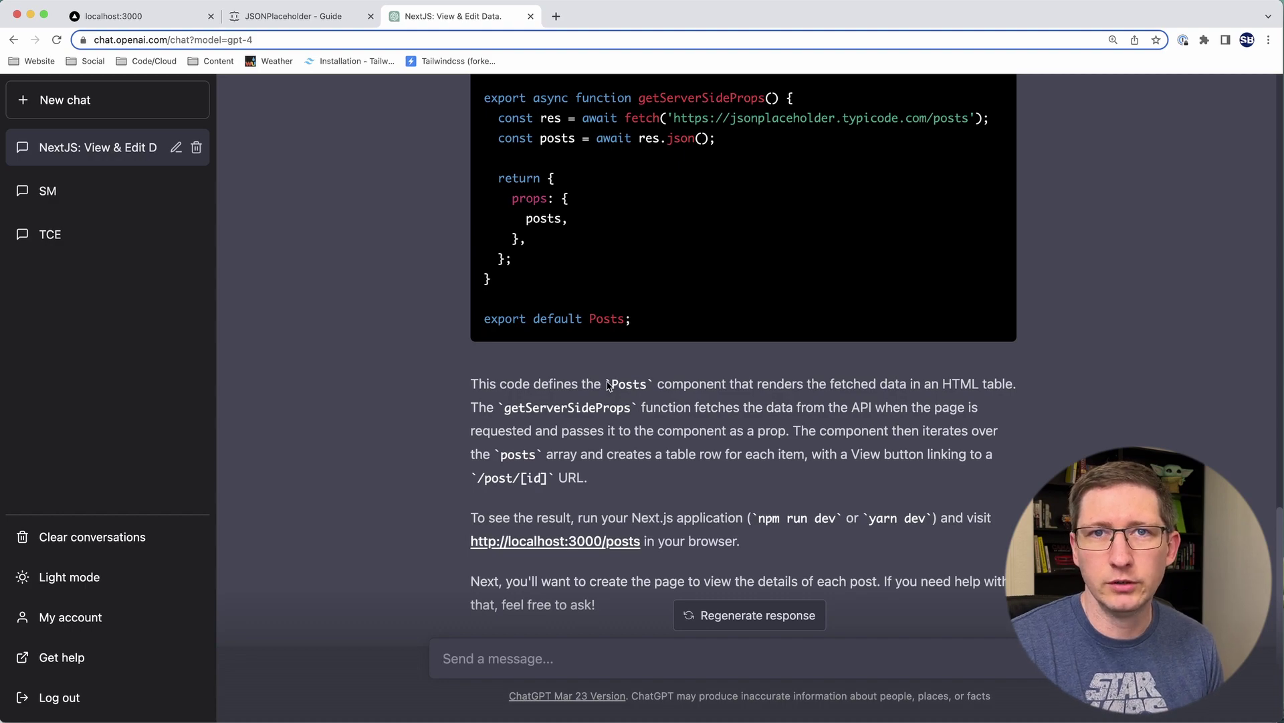
scroll(415, 209, up, 15)
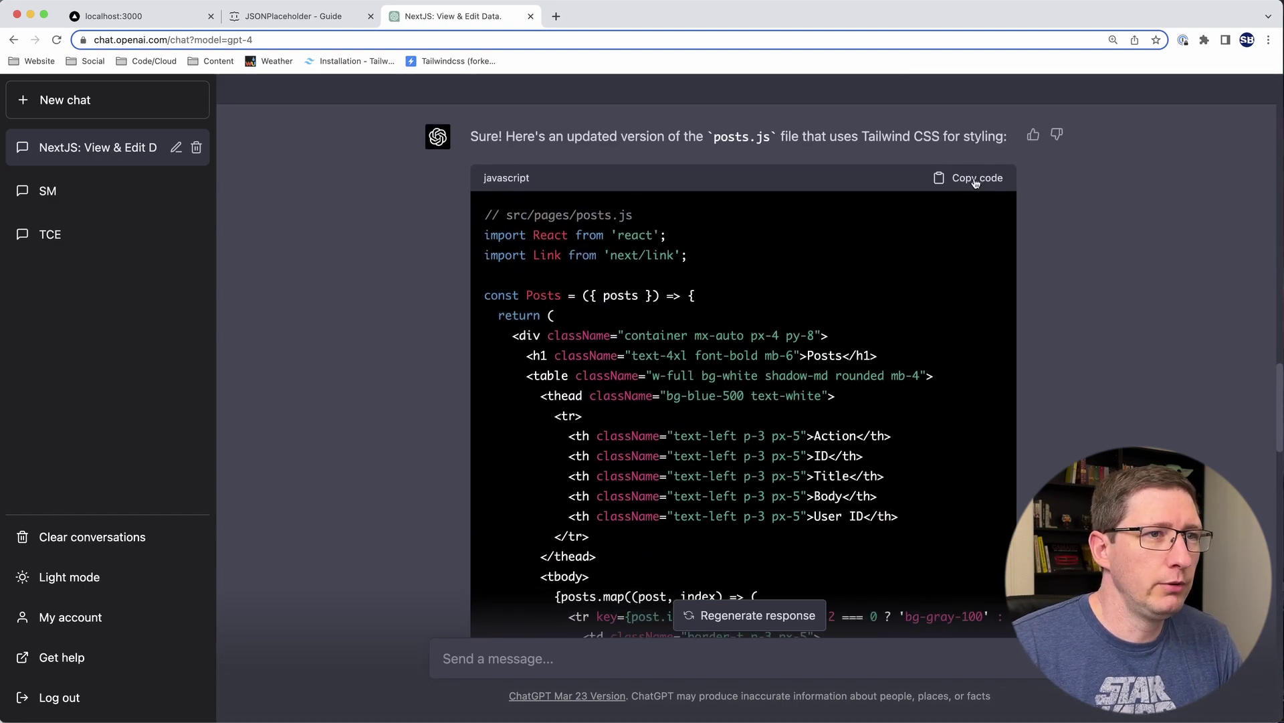
- Copy the Tailwind posts.js code and create a new file in the pages folder
click(976, 179)
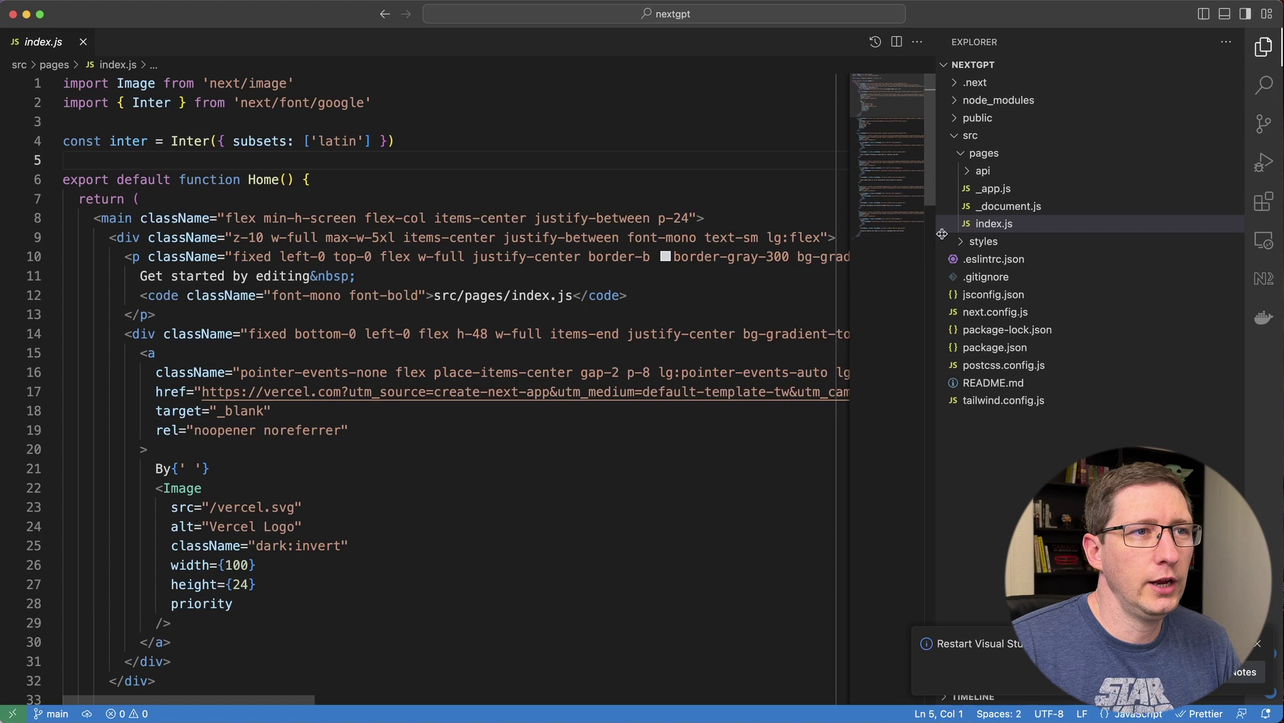
right_click(1001, 161)
click(1014, 164)
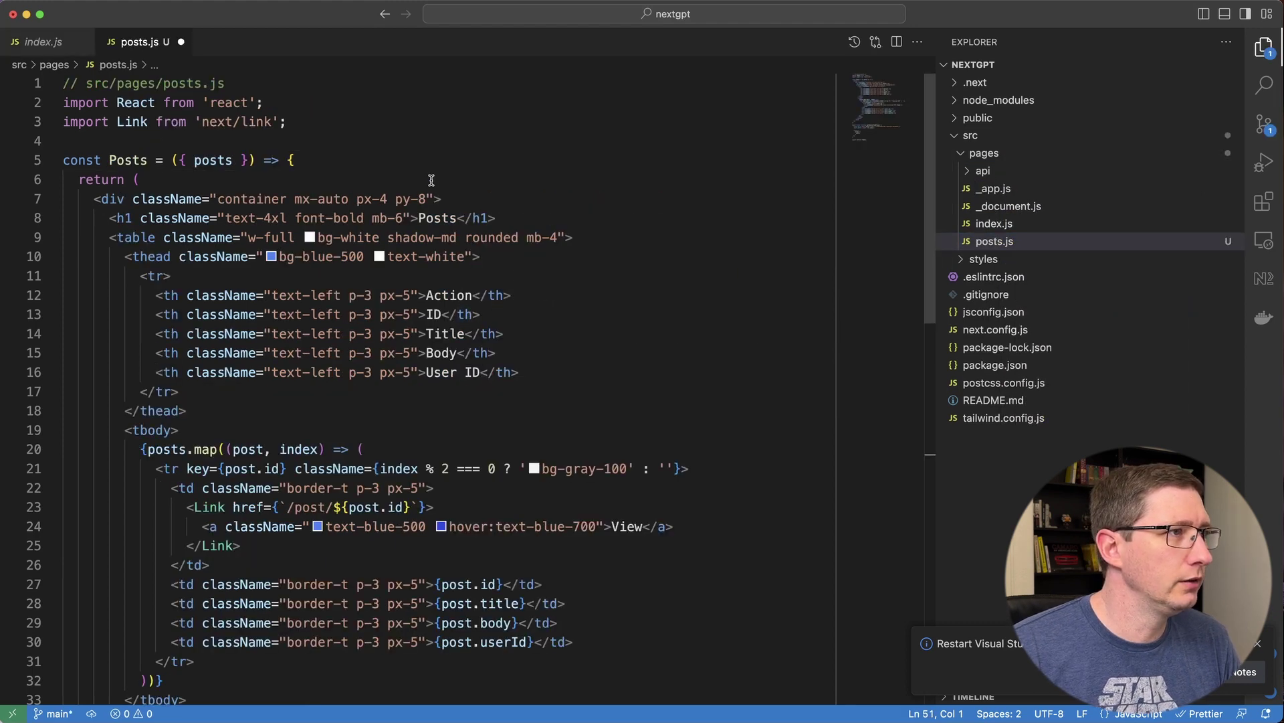
- Load localhost:3000/posts in the app tab in Chrome
key(super+Tab)
click(114, 16)
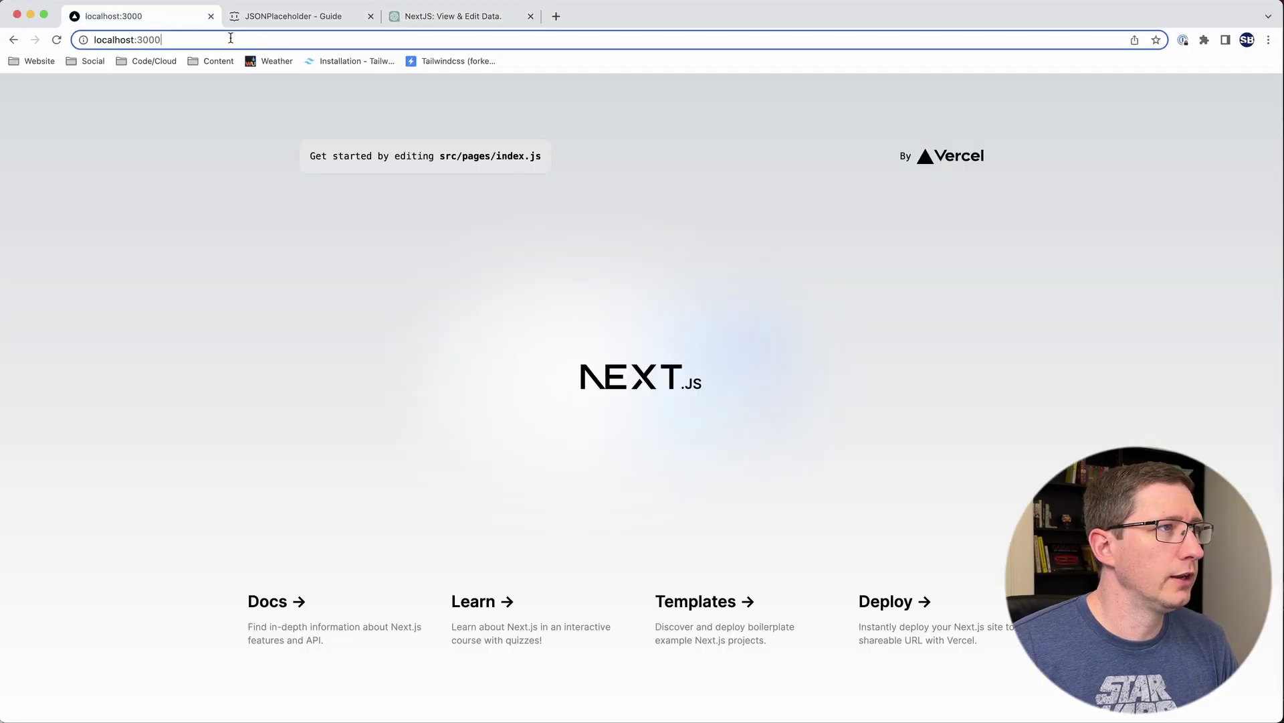
text(/posts)
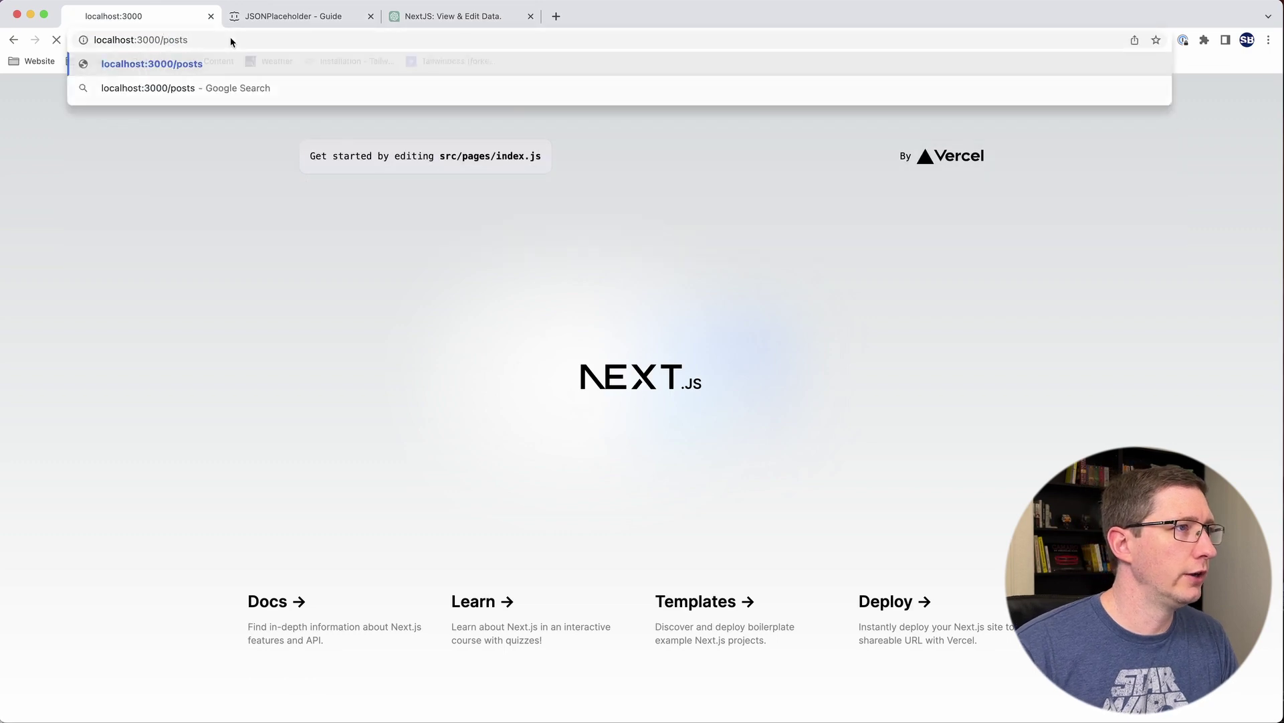
key(Return)
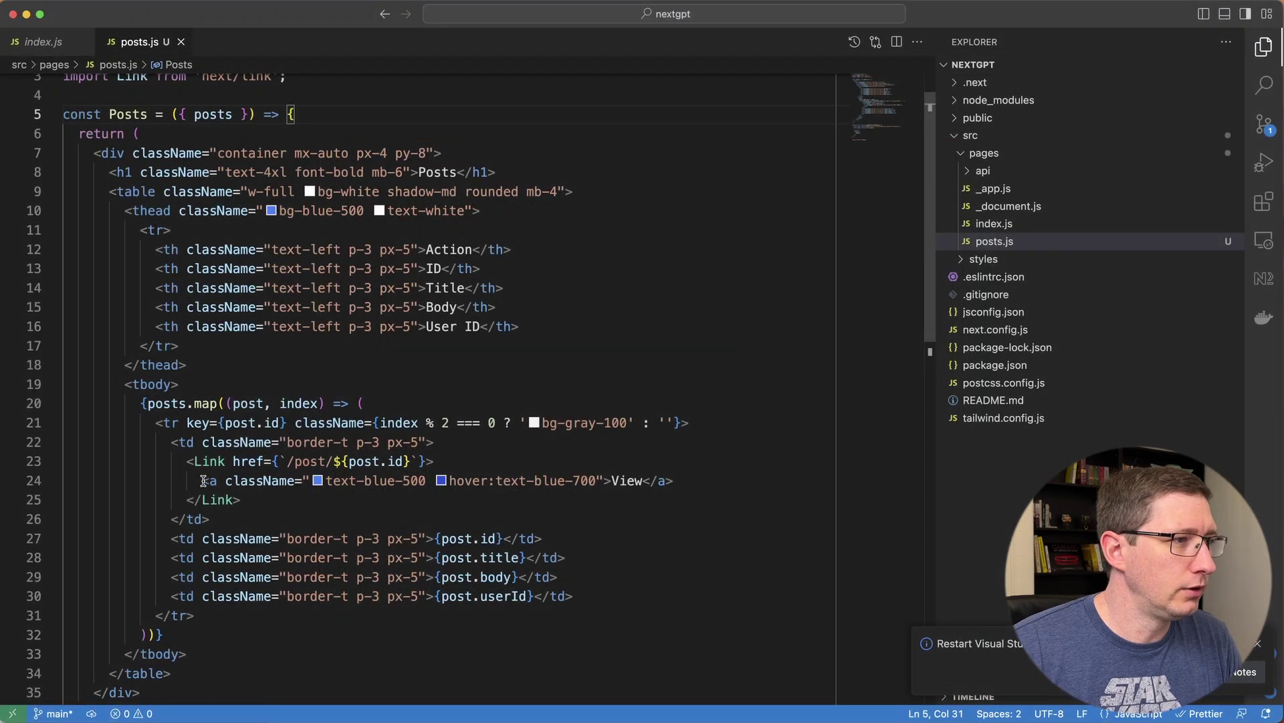
- Move the View link's className from the <a> onto the Link tag and save posts.js
mouse_move(204, 480)
mouse_down()
mouse_move(610, 483)
mouse_move(228, 483)
mouse_up()
key(BackSpace)
key(Up)
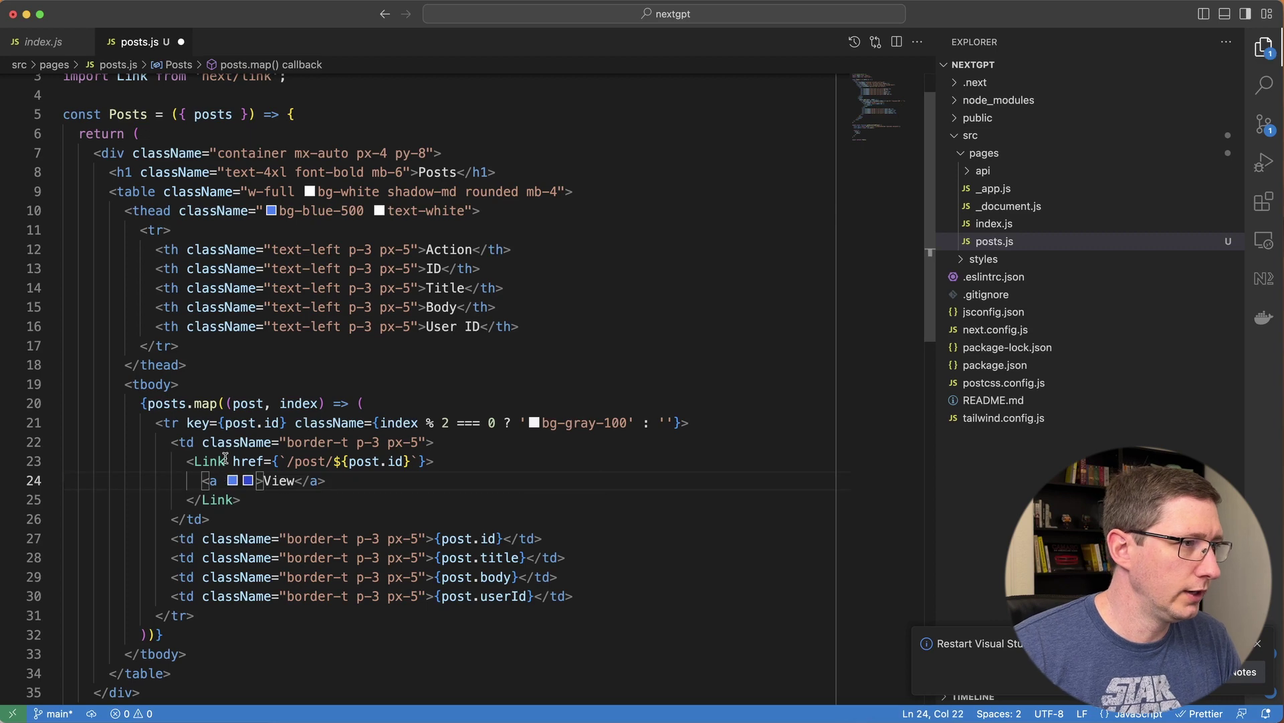
key(super+v)
key(super+s)
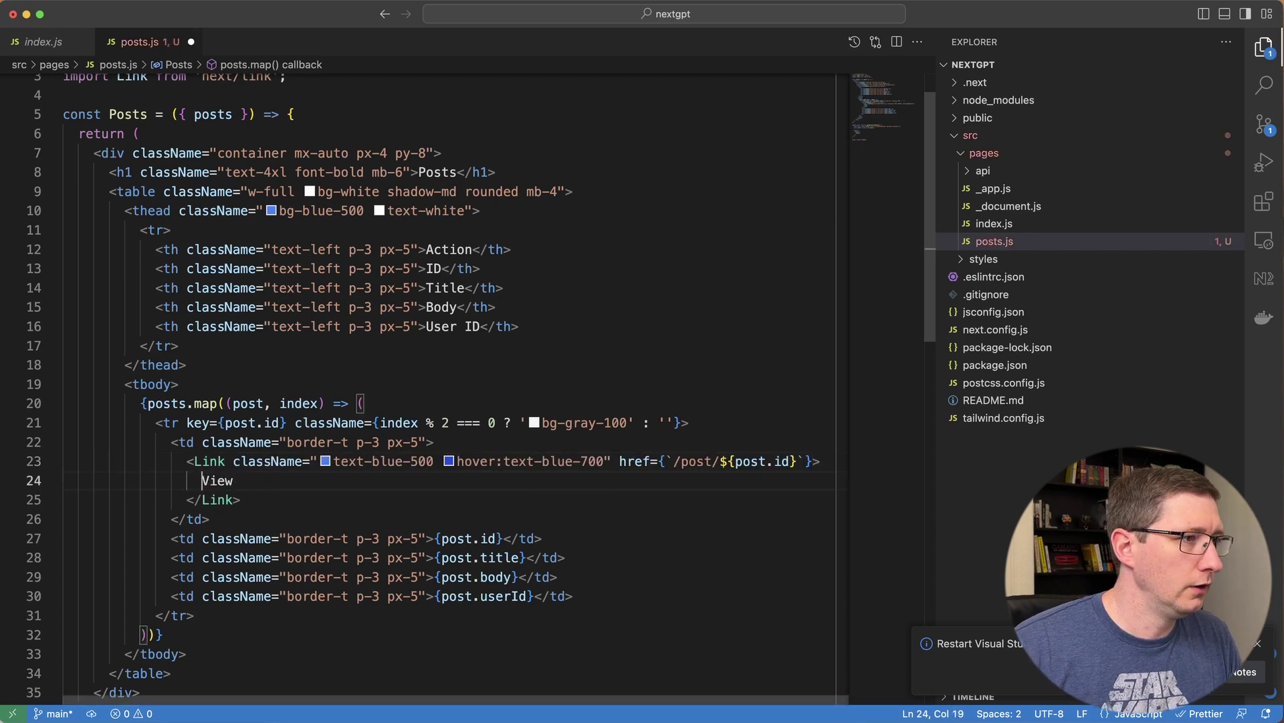
key(super+Tab)
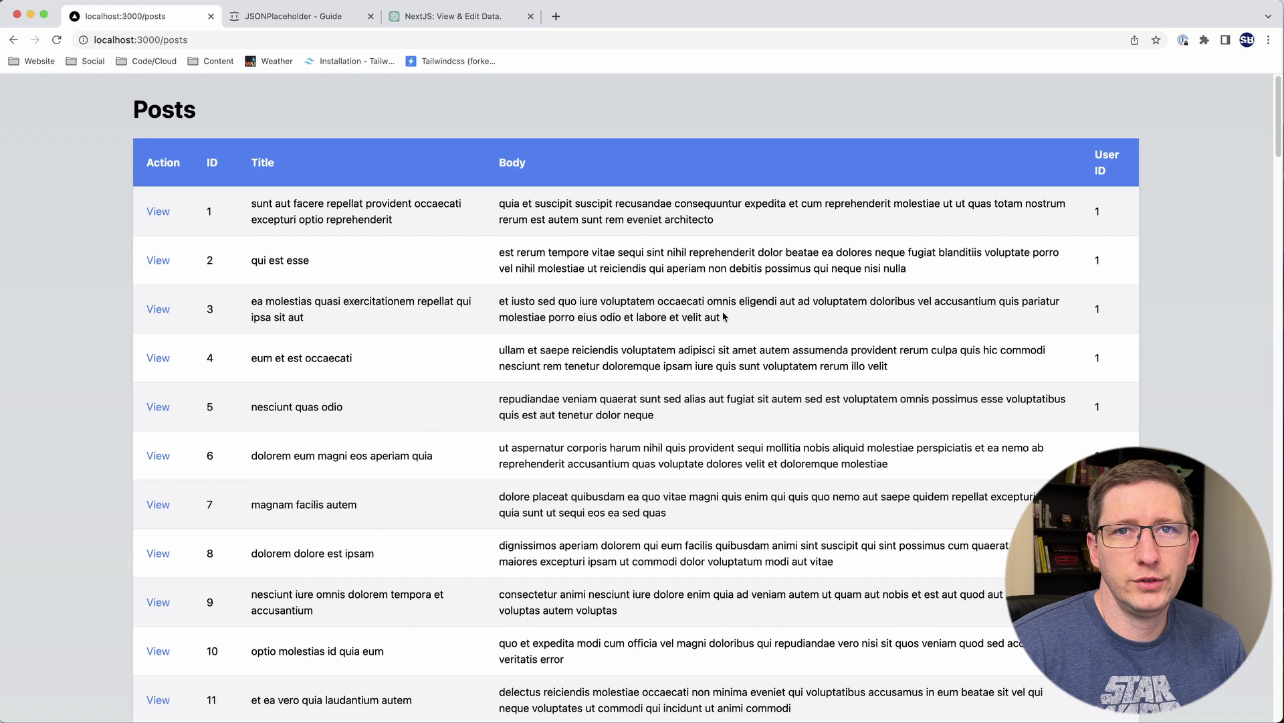
- Reload localhost:3000/posts to confirm the styled Posts table renders
key(super+l)
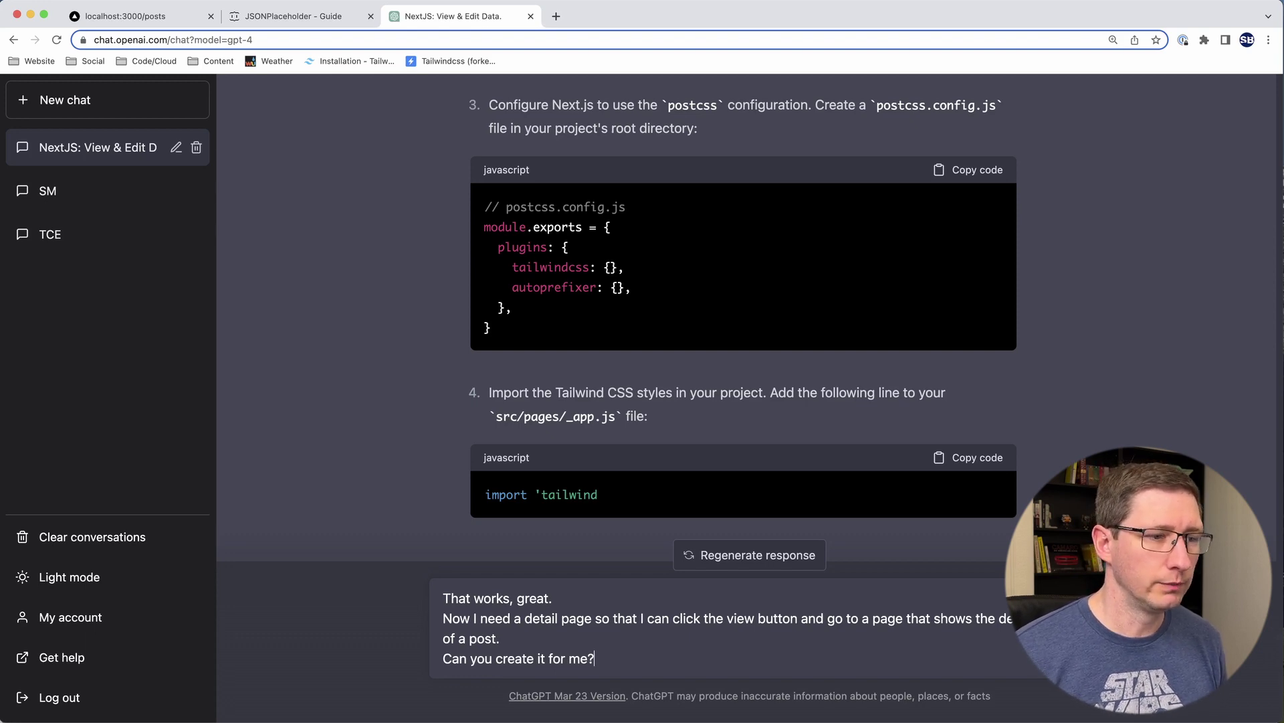
- Send the follow-up asking for a post detail page opened from the View button
key(Return)
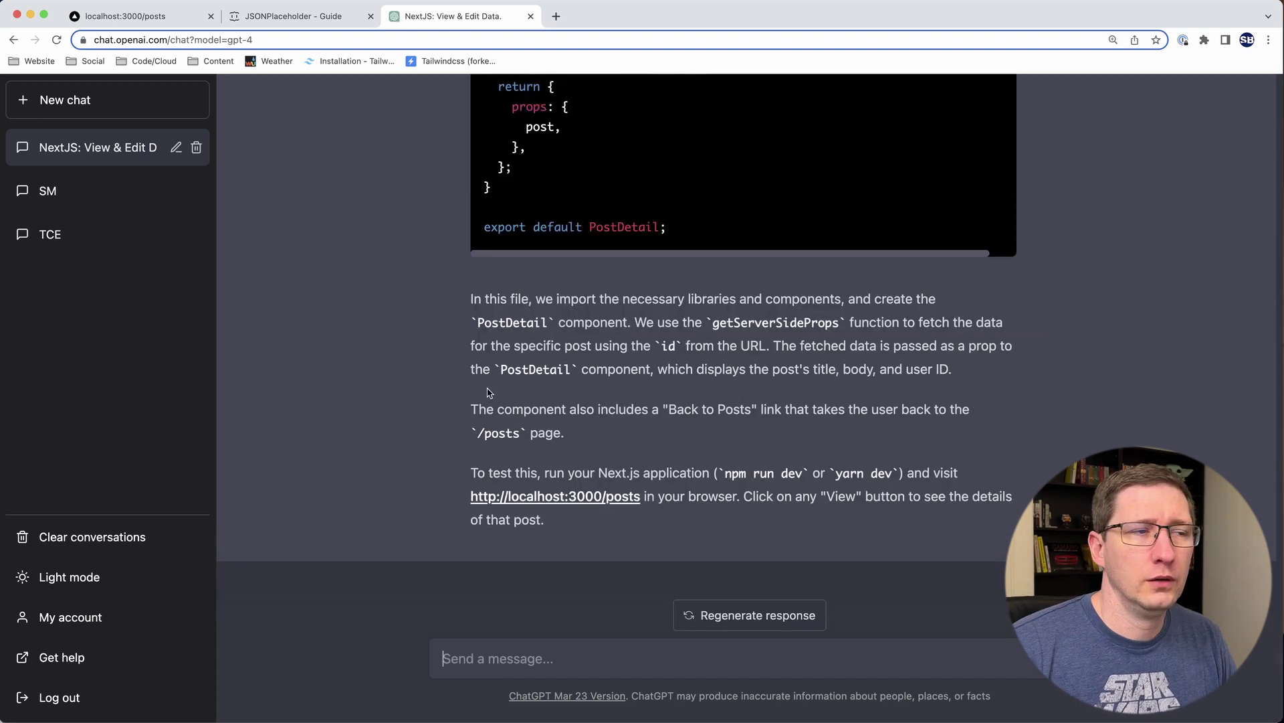
scroll(411, 382, up, 15)
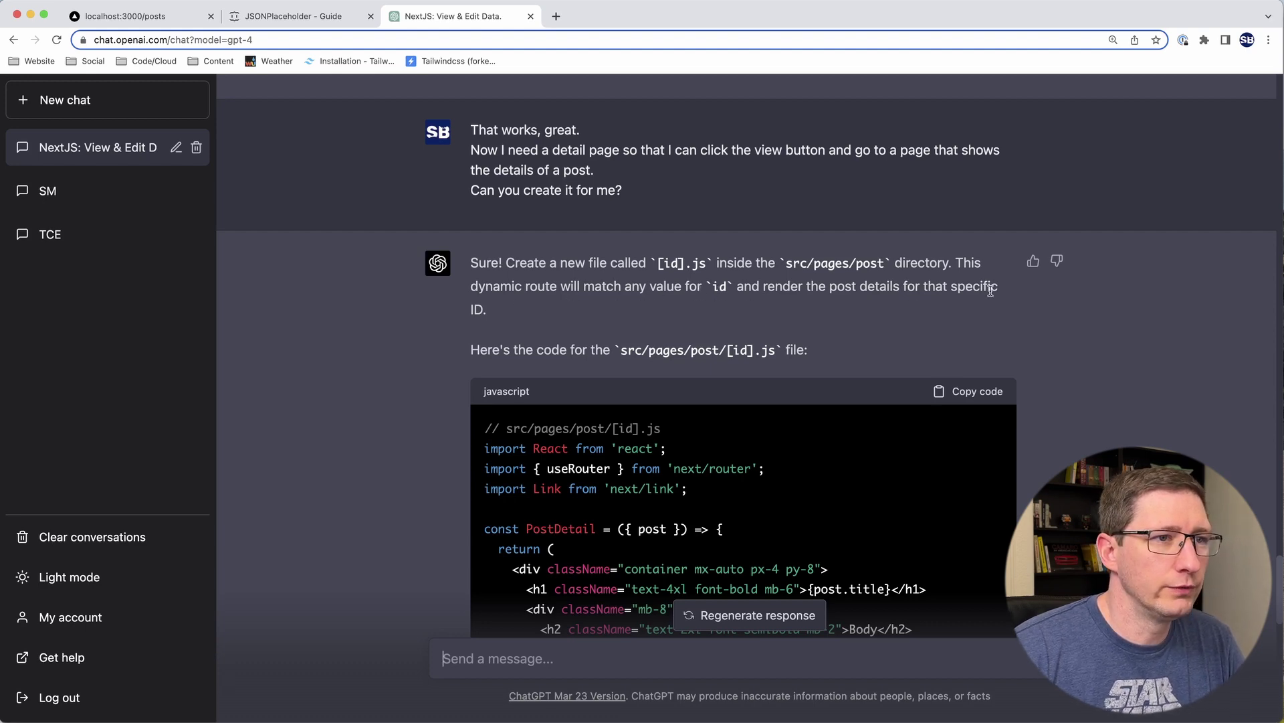
- Review the PostDetail code in the reply, checking the anchor's class attribute
scroll(480, 310, down, 1)
scroll(480, 309, down, 5)
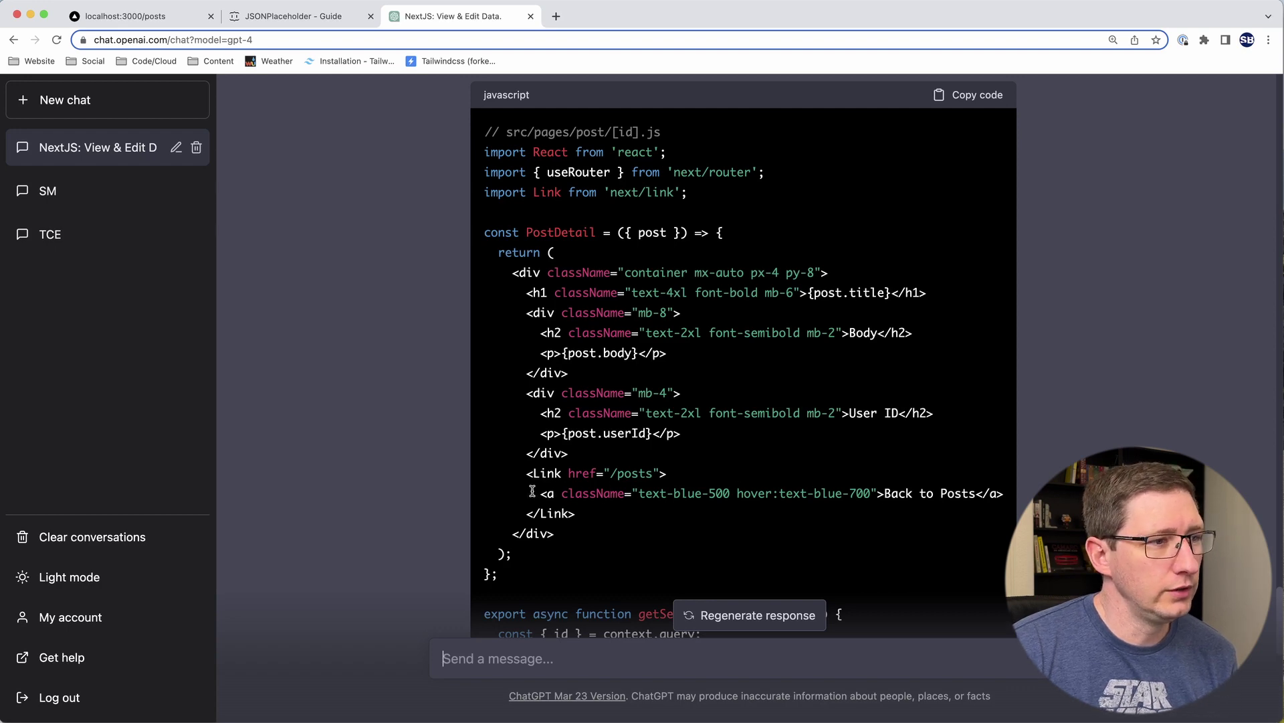
drag(534, 493, 665, 487)
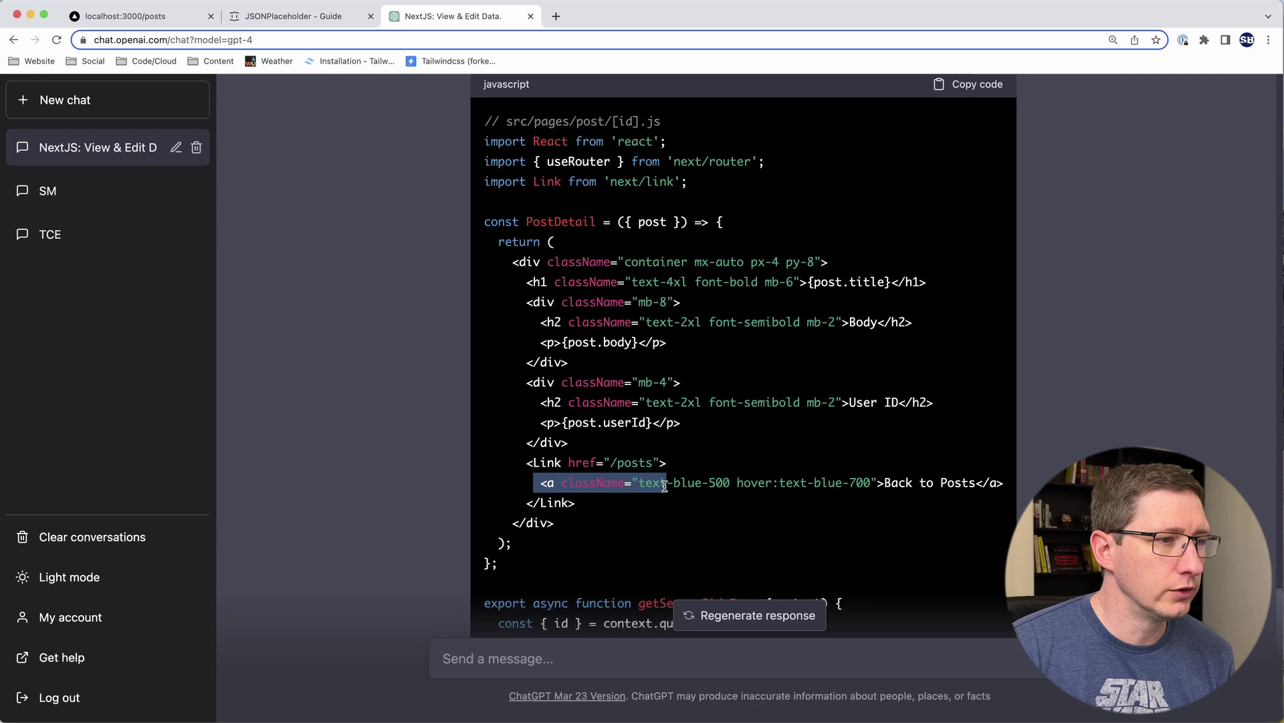
click(665, 487)
scroll(665, 487, down, 3)
scroll(789, 397, down, 1)
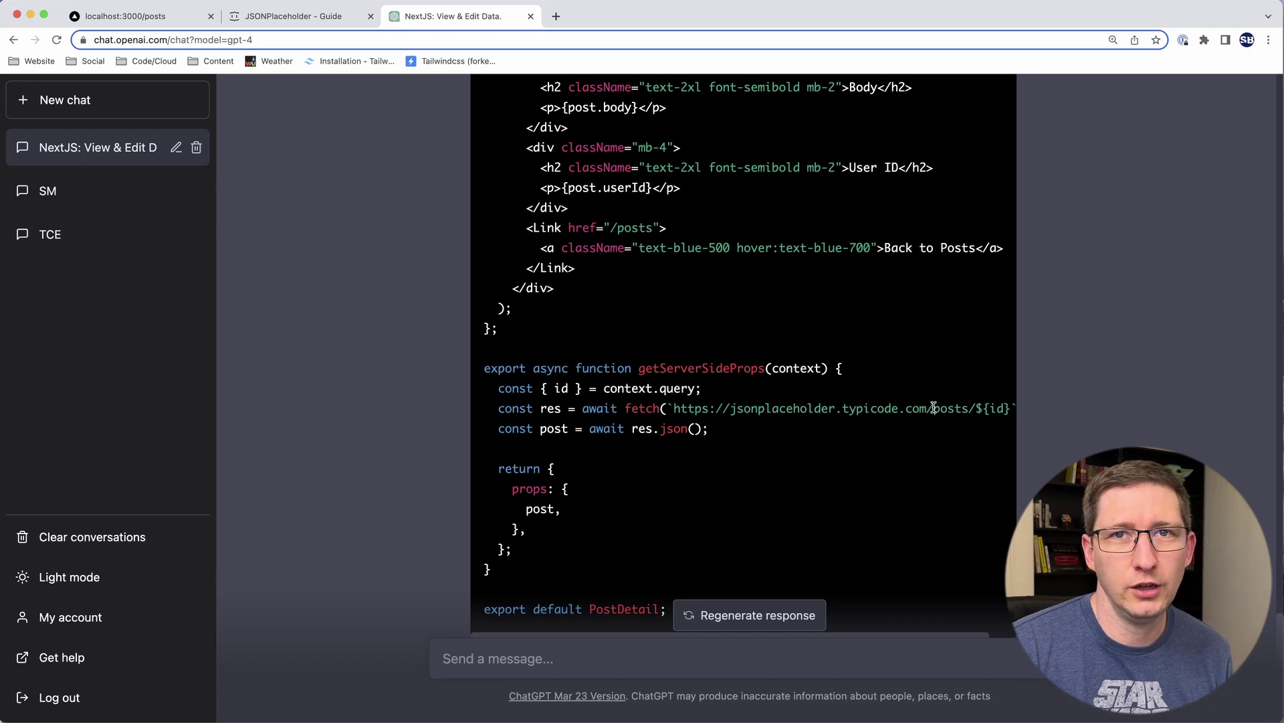
- Check the posts/${id} fetch URL, then copy the complete [id].js code
drag(932, 406, 1011, 410)
click(990, 418)
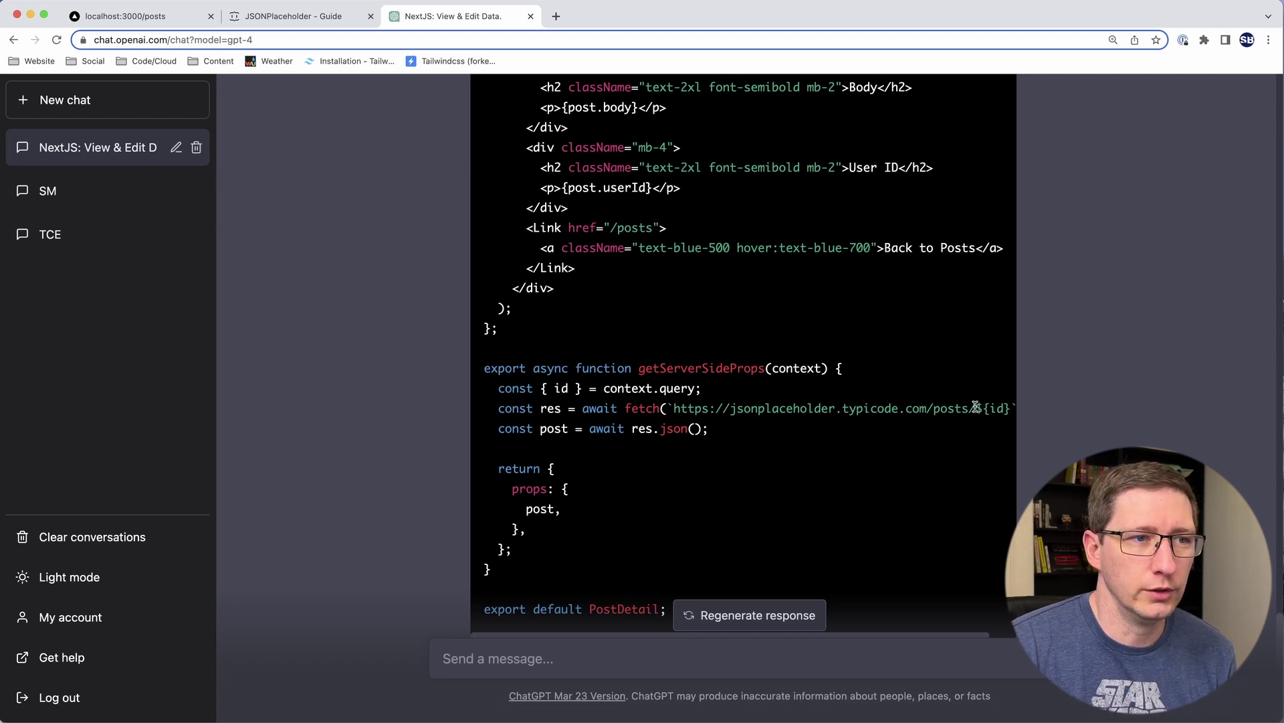
drag(976, 407, 1008, 411)
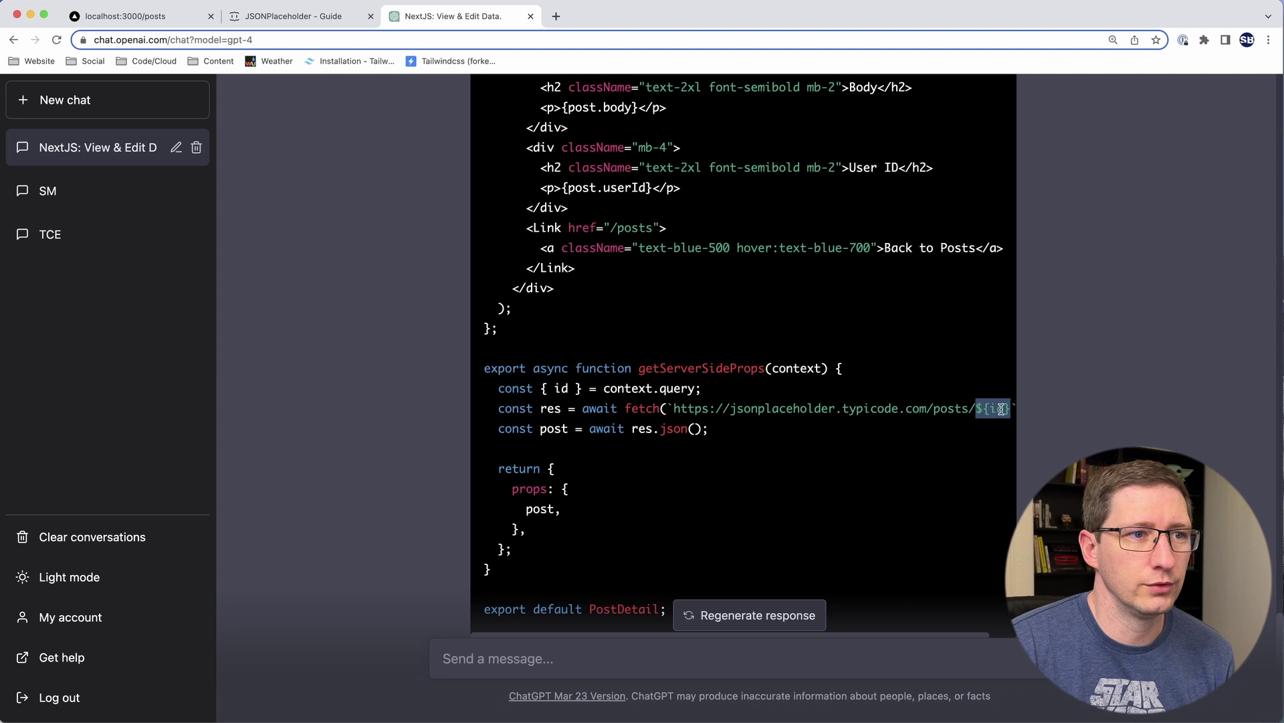
scroll(748, 428, down, 1)
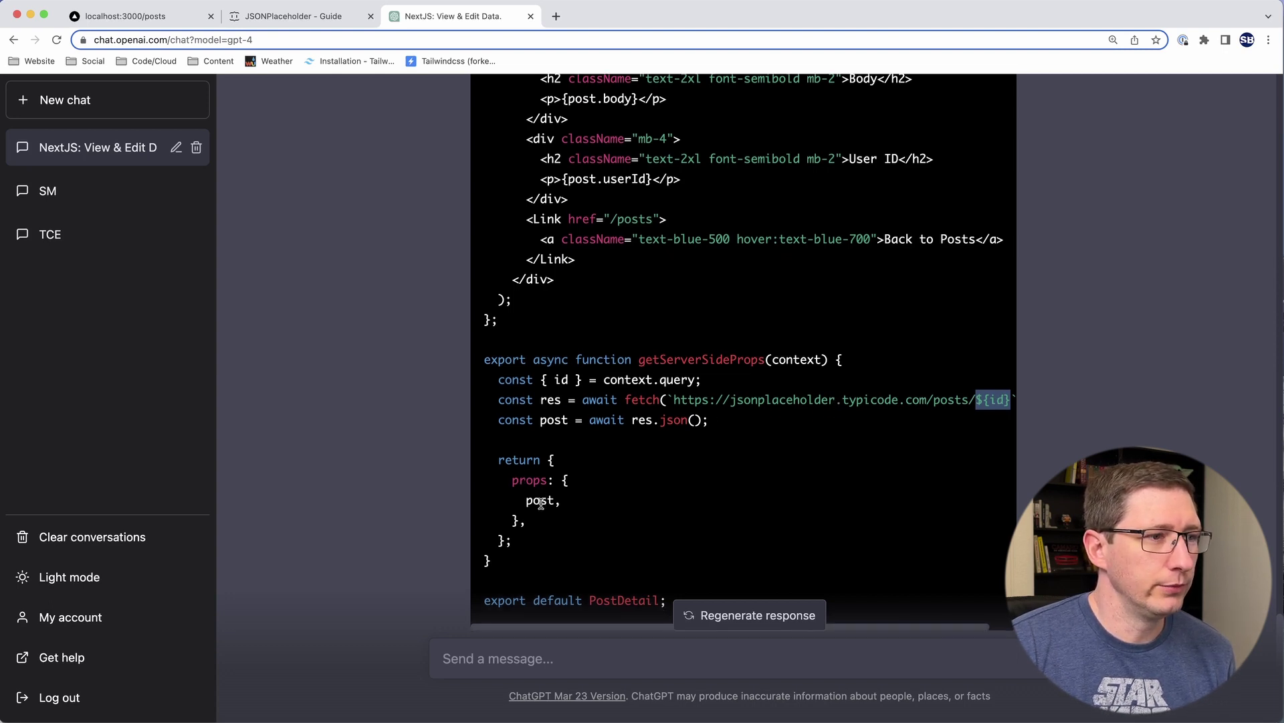
scroll(577, 497, down, 5)
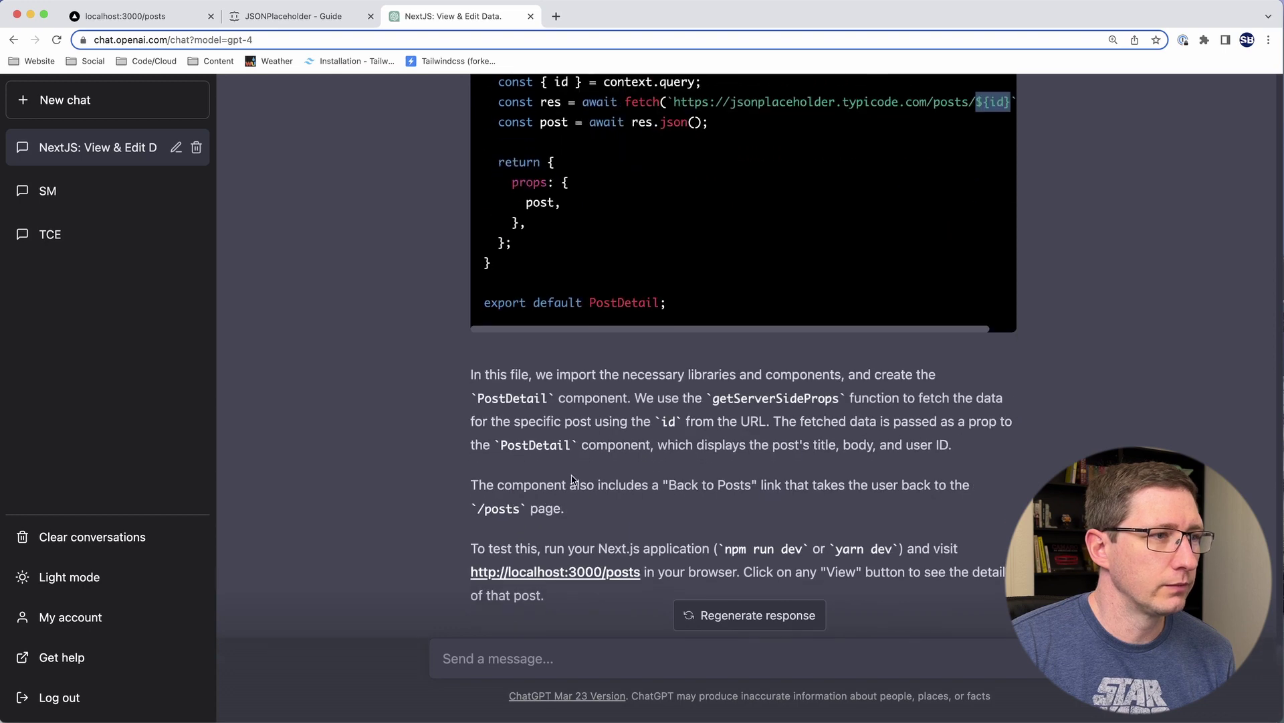
scroll(577, 496, up, 12)
click(978, 231)
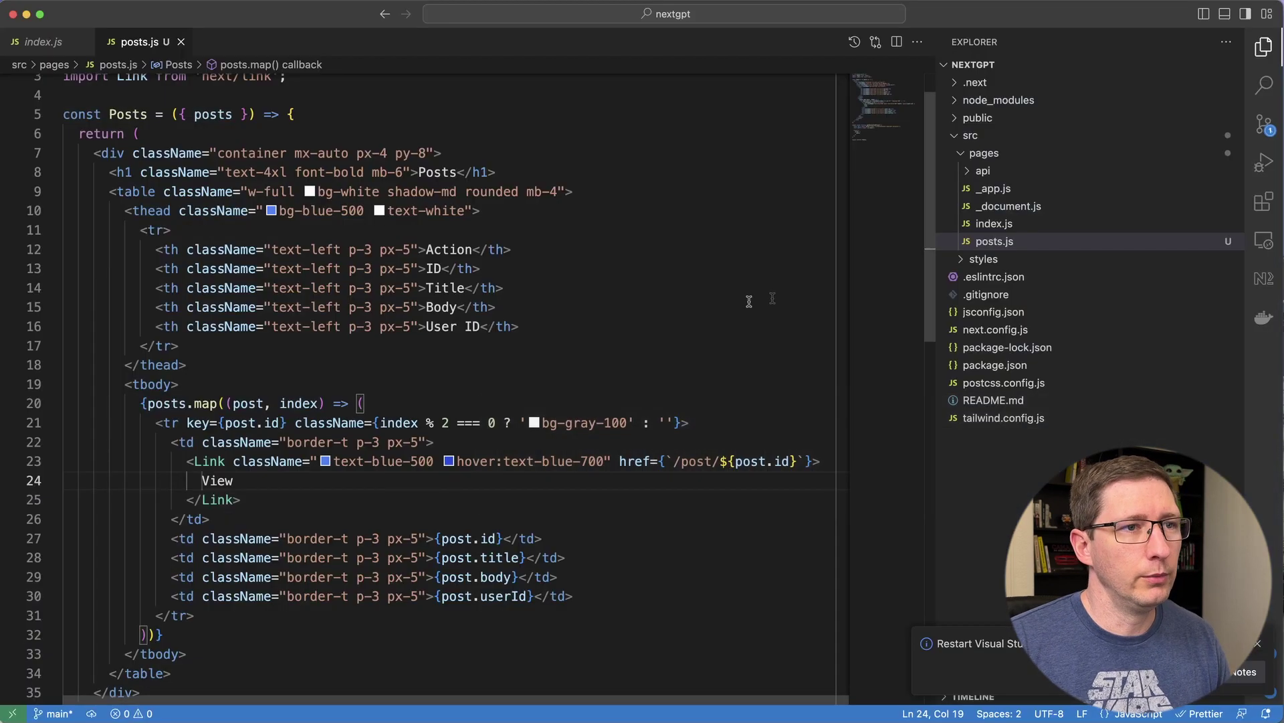
- Create a new posts folder inside src/pages
right_click(989, 155)
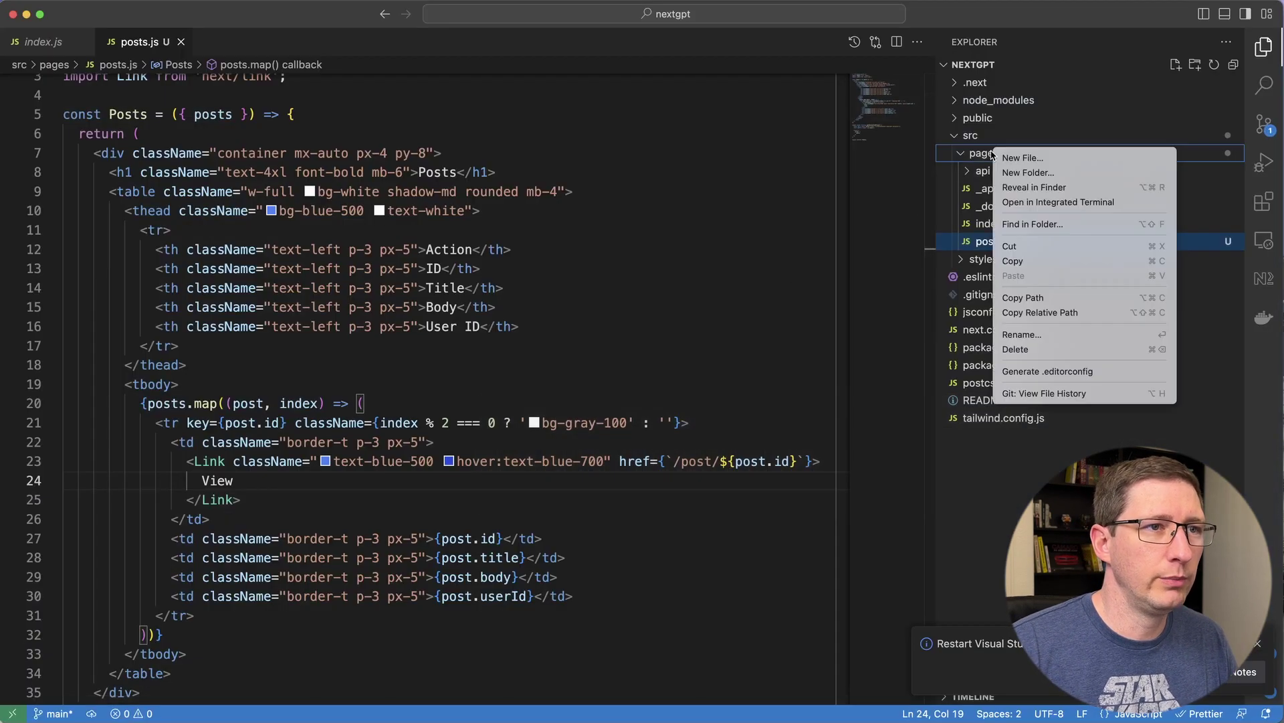
click(1029, 172)
text(p)
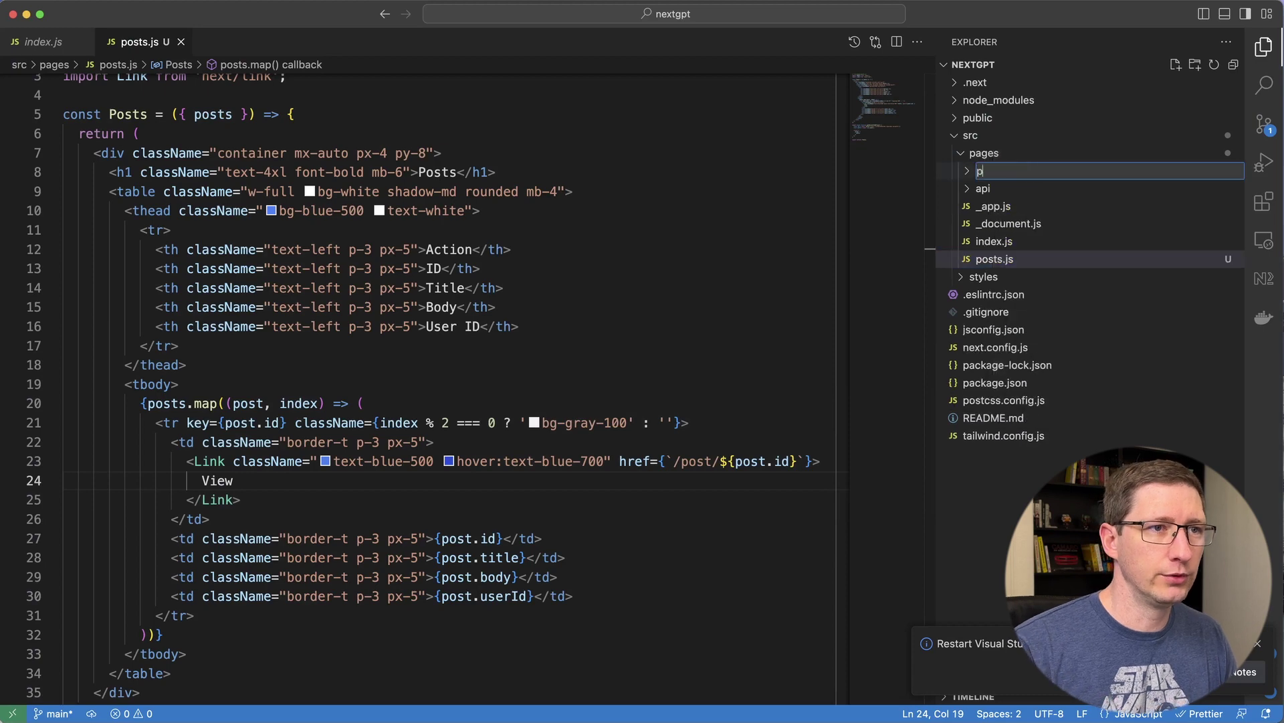
text(osts)
key(Return)
- Move posts.js into the posts folder and view the /posts page in Chrome
drag(994, 259, 992, 194)
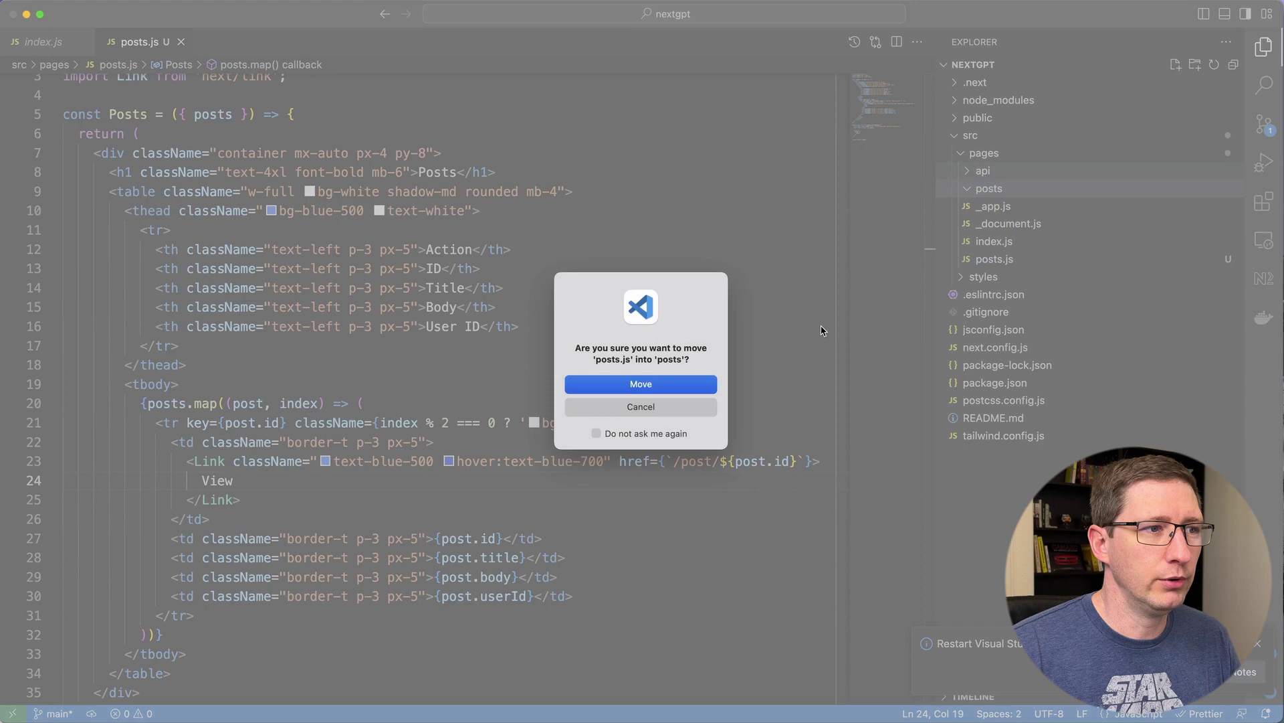
click(664, 384)
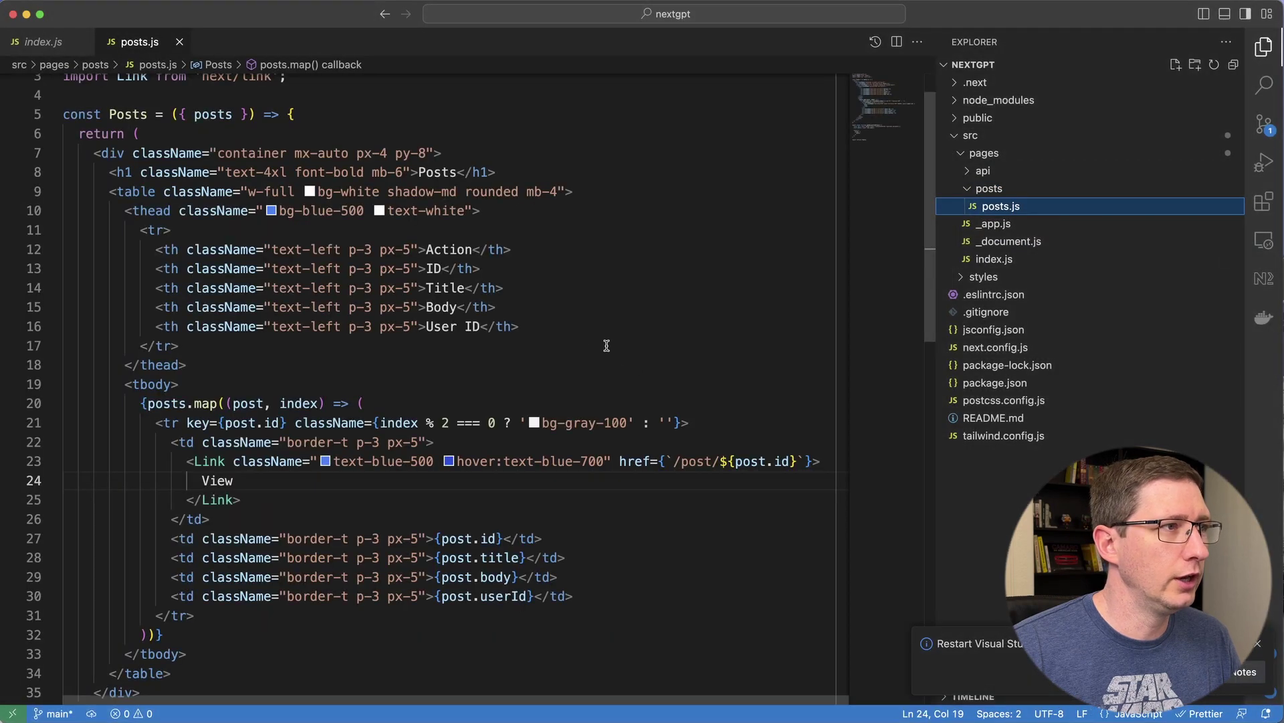
key(super+Tab)
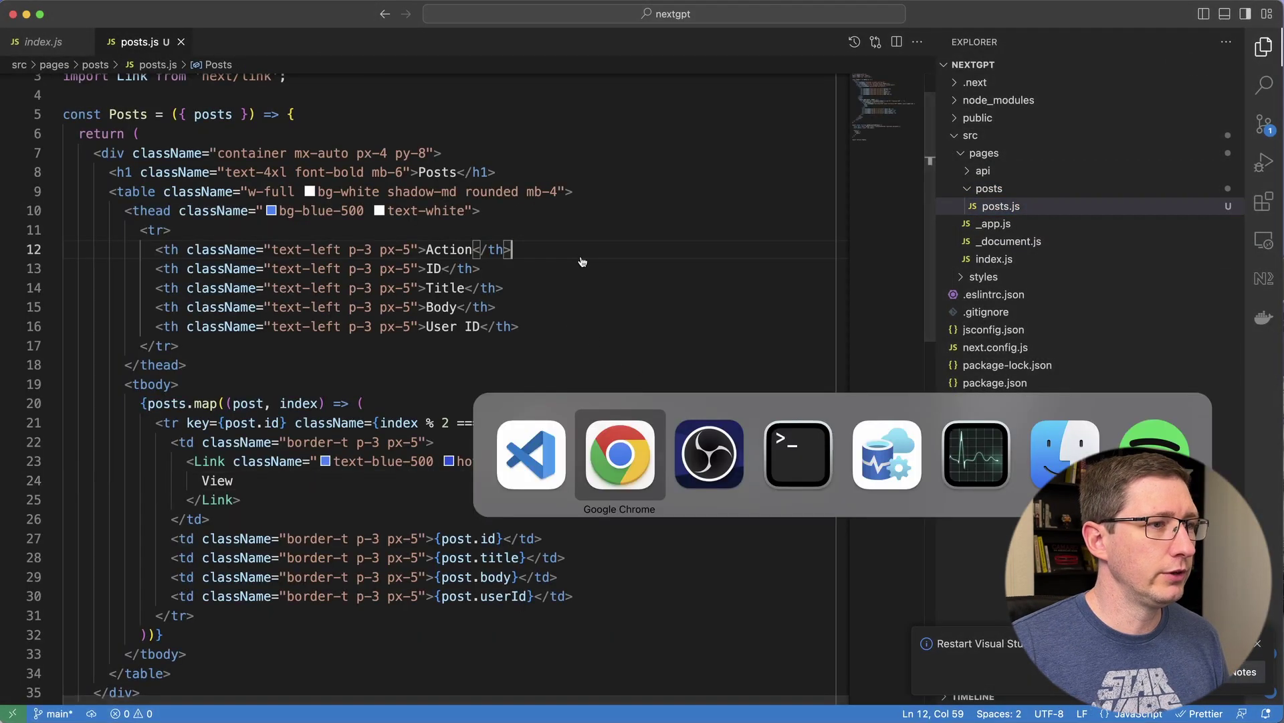
key(super+1)
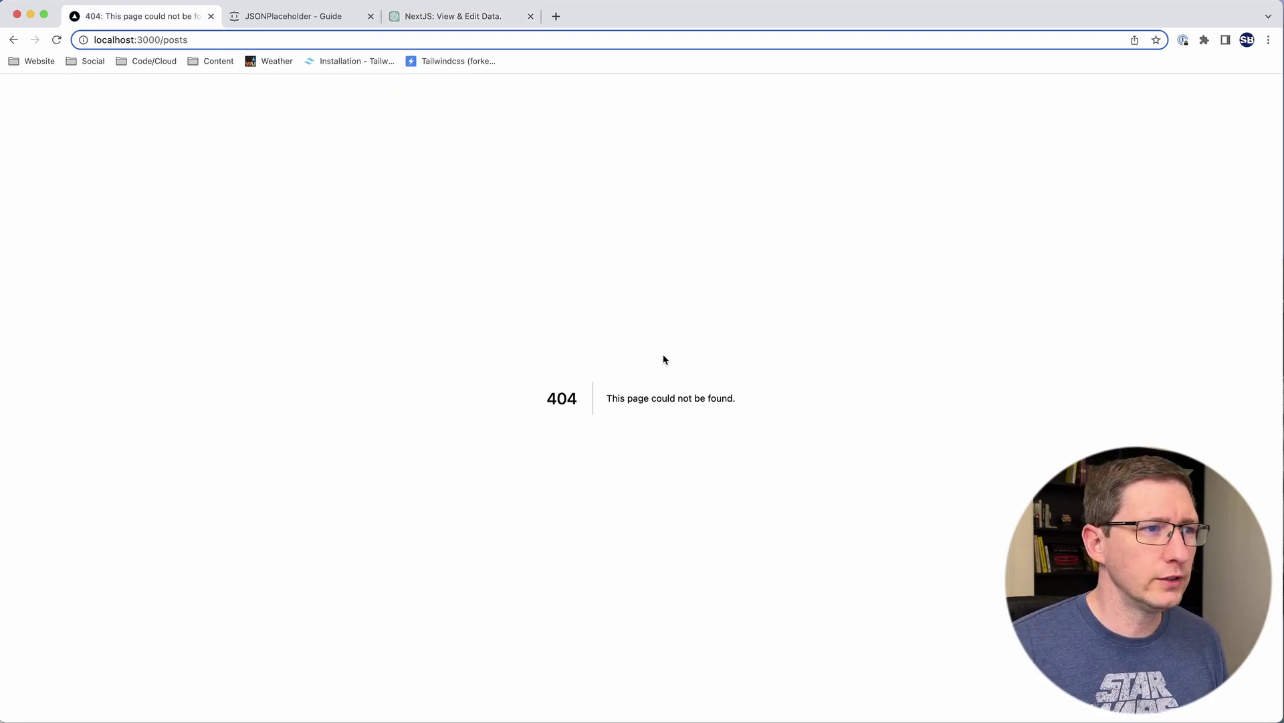
- Switch back to Visual Studio Code to fix the /posts route
key(super+Tab)
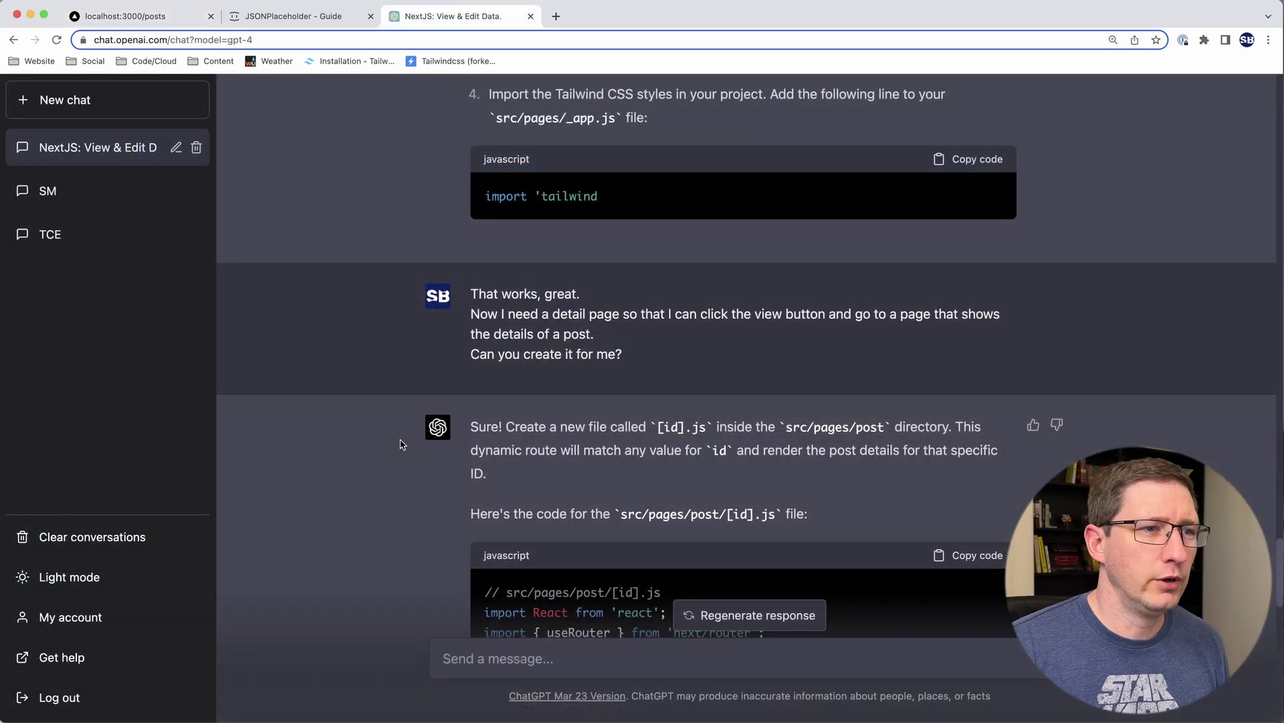
- Reread the ChatGPT reply on [id].js, highlighting posts in the Back to Posts link
scroll(723, 453, down, 3)
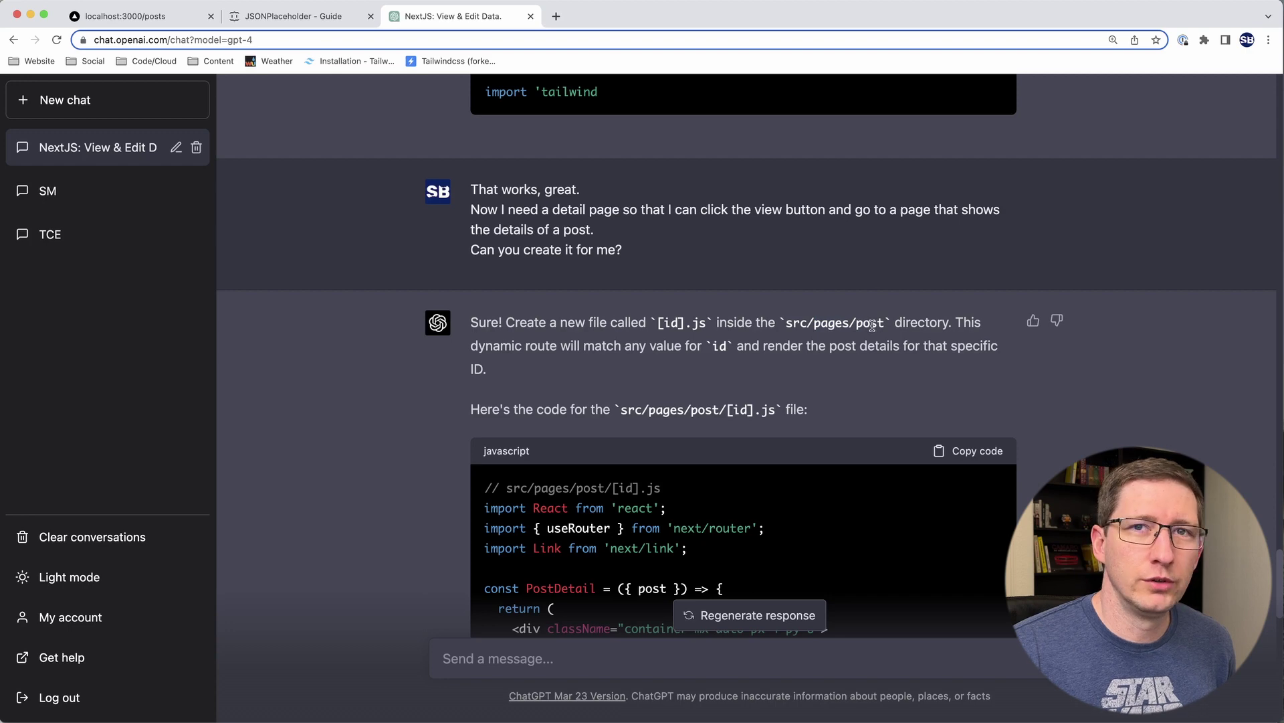
scroll(867, 330, down, 10)
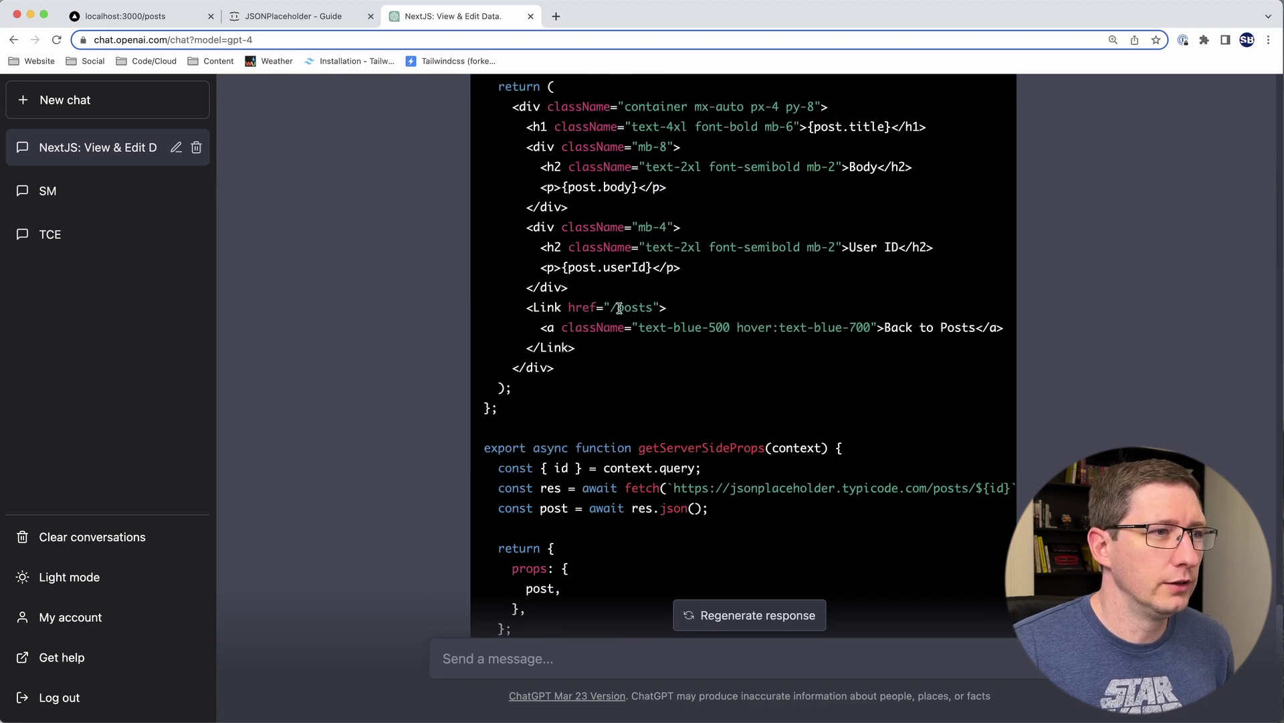
drag(618, 308, 653, 308)
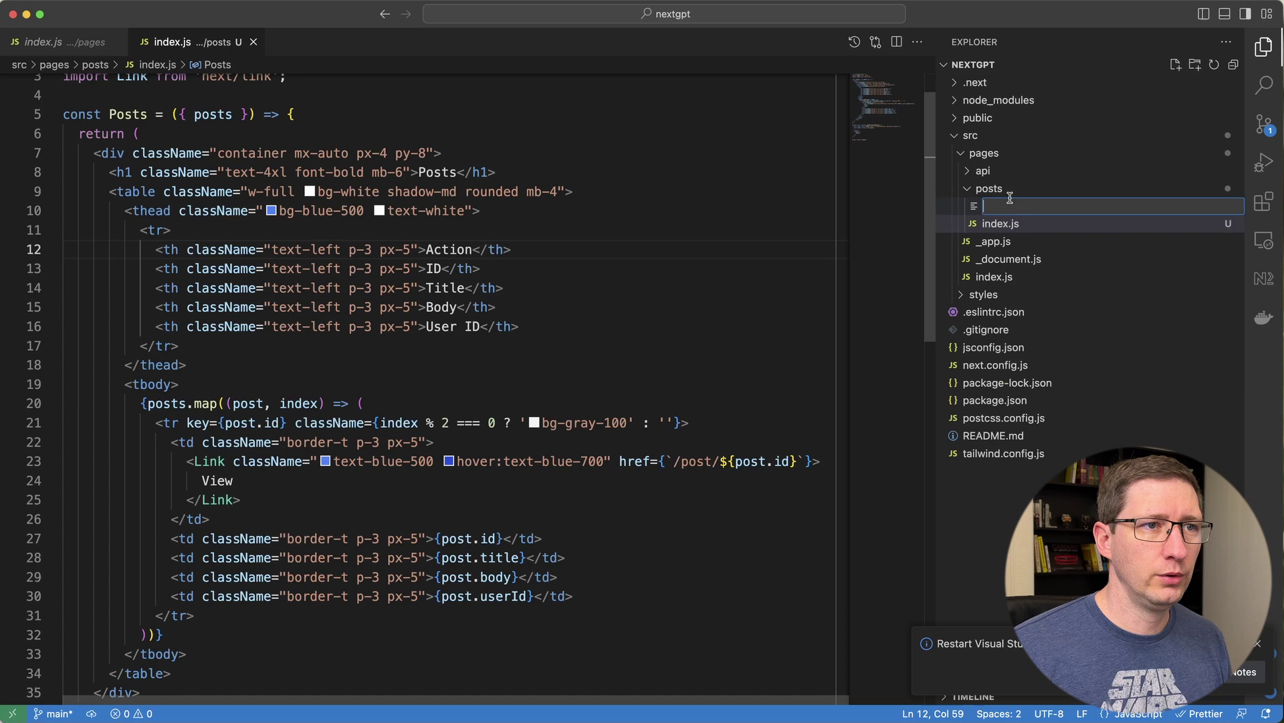
- Create posts/[id].js and paste in the PostDetail code
text([id)
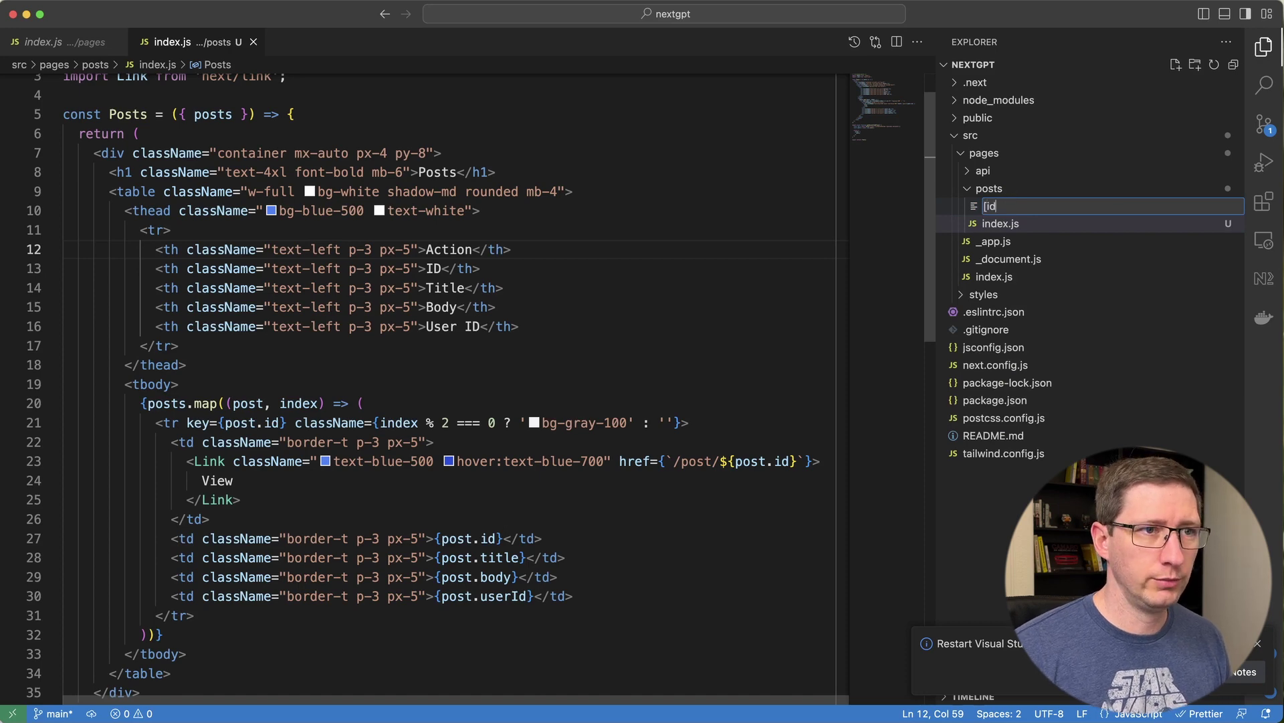
text(].js)
key(Return)
key(super+v)
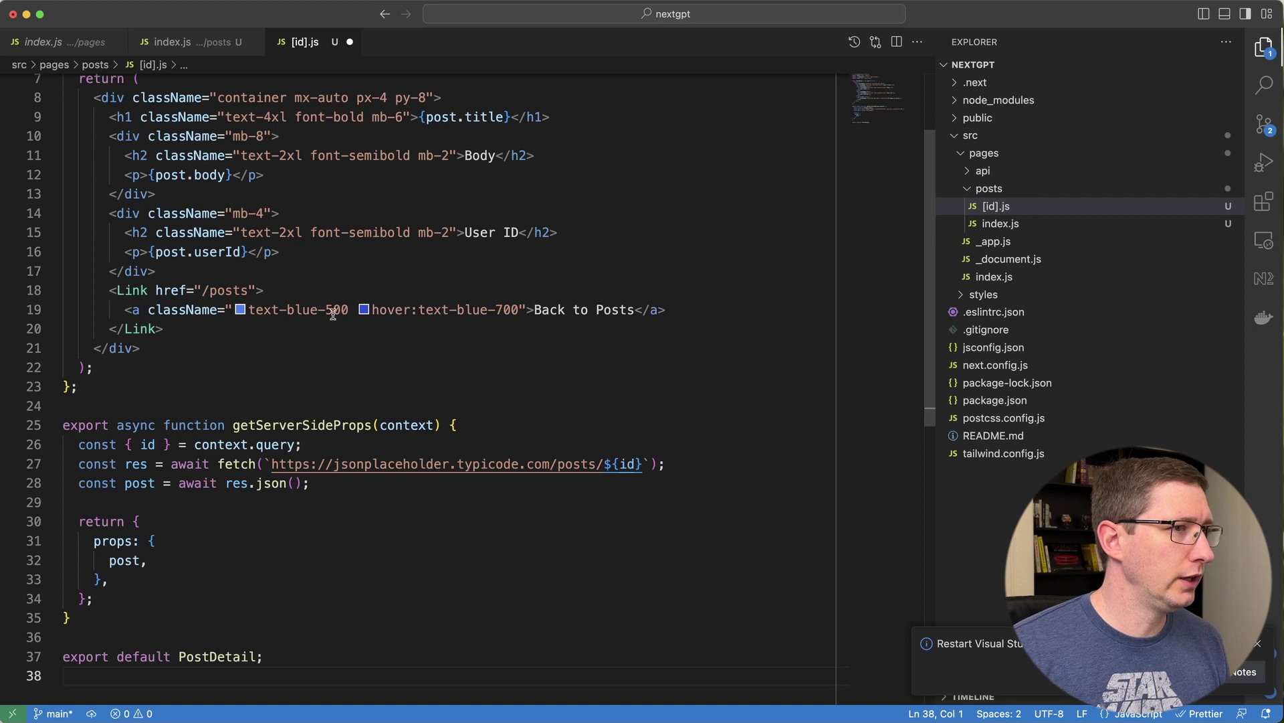
- Move the anchor's className onto the Link, remove the <a> tags, and save
click(148, 309)
key(alt+shift+Right)
key(alt+shift+Right)
key(alt+shift+Right)
key(alt+shift+Right)
key(alt+shift+Right)
key(alt+shift+Right)
key(alt+shift+Right)
key(alt+shift+Right)
key(alt+shift+Right)
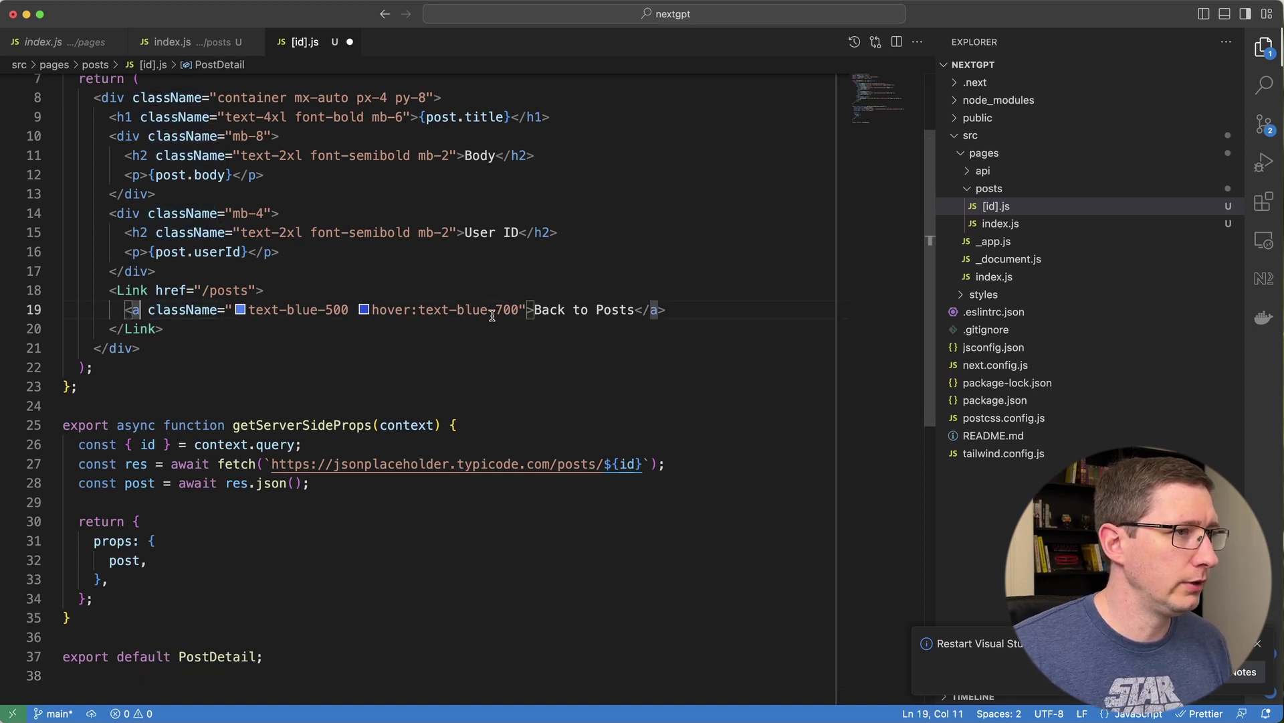
key(BackSpace)
key(BackSpace)
click(153, 290)
text(className="text-blue-500 hover:text-blue-700")
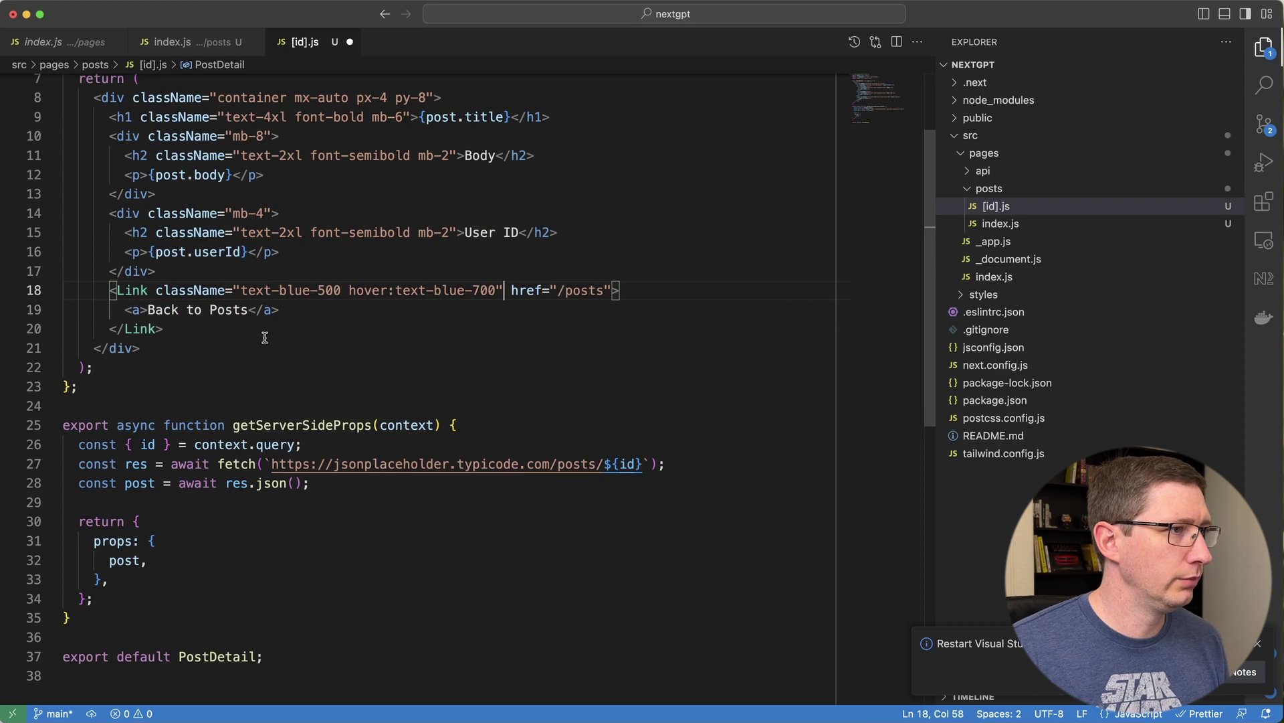
click(315, 307)
key(BackSpace)
key(BackSpace)
key(BackSpace)
key(BackSpace)
key(alt+Left)
key(alt+Left)
key(alt+Left)
key(BackSpace)
key(BackSpace)
key(BackSpace)
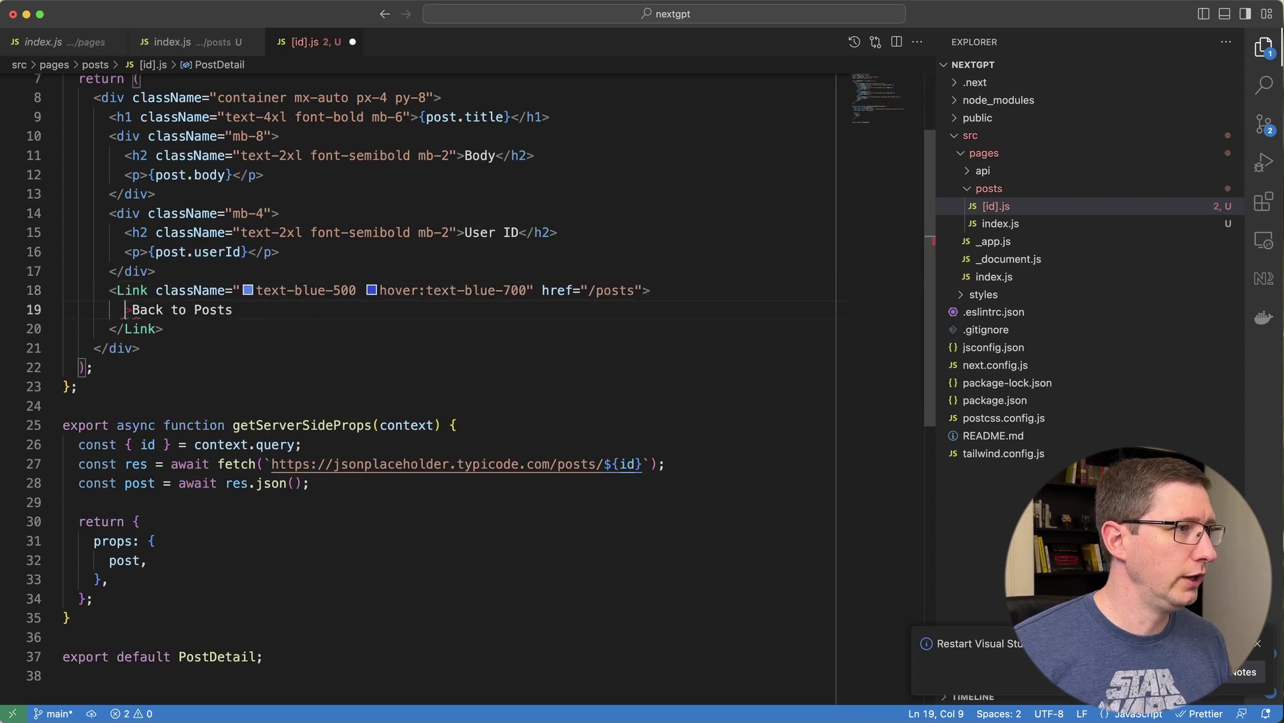
key(super+s)
scroll(440, 482, up, 3)
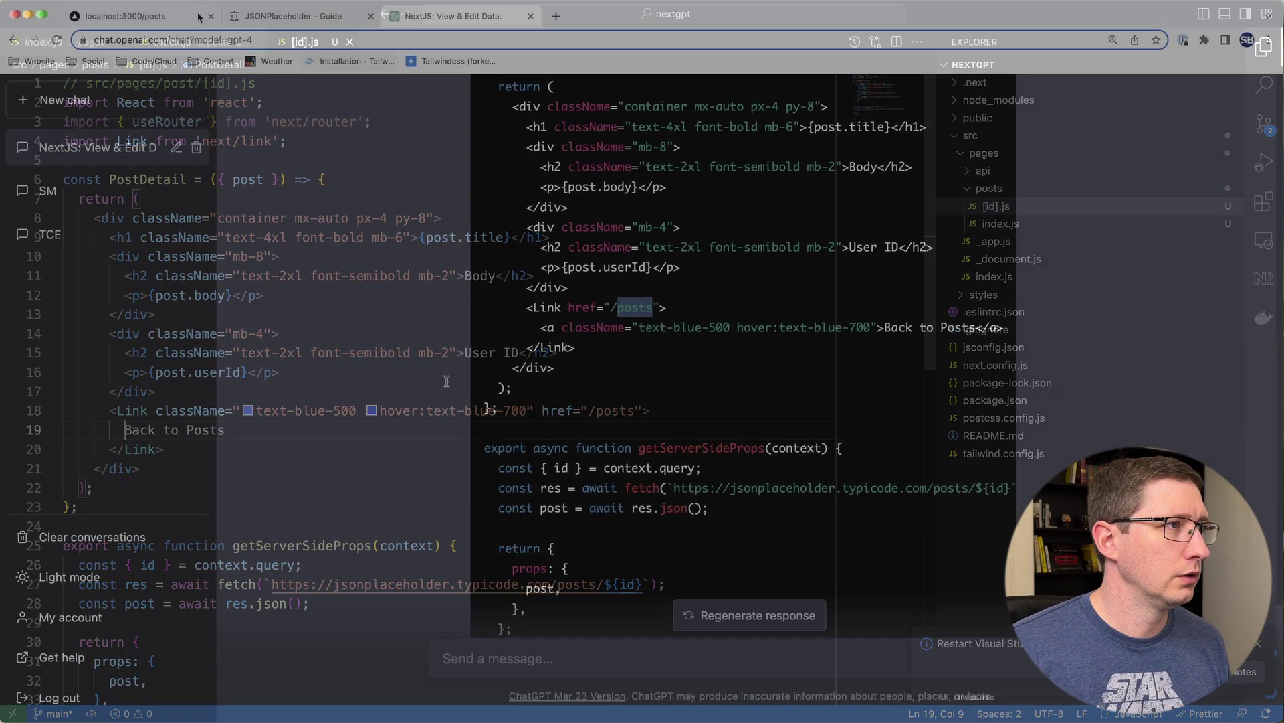
- After /post/1 returns 404, change the View link href in posts/index.js to /posts/
click(129, 14)
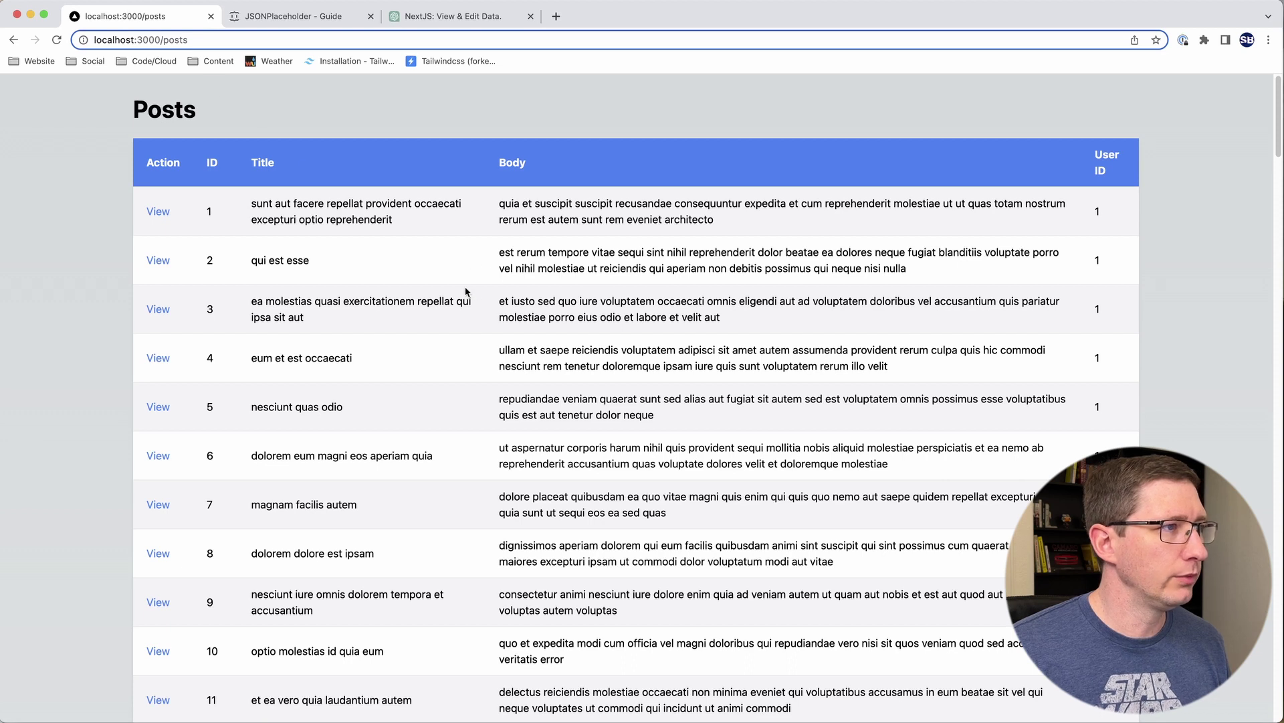
click(161, 214)
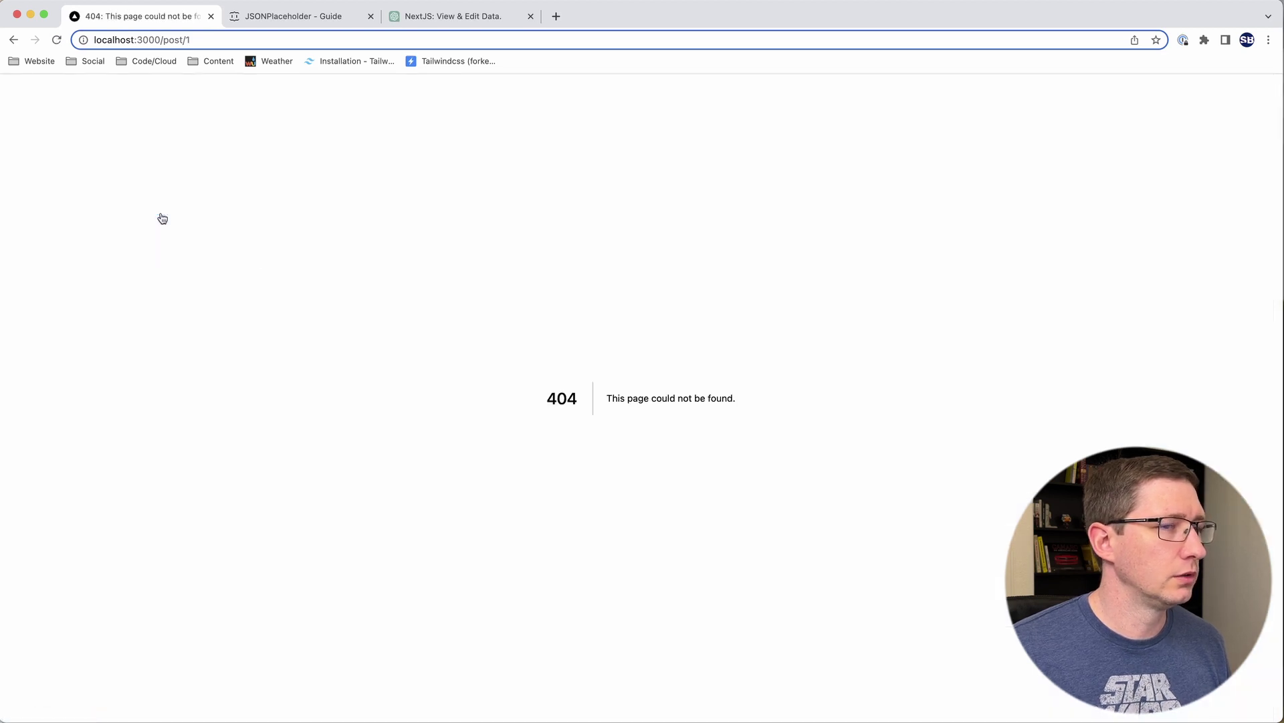
click(179, 40)
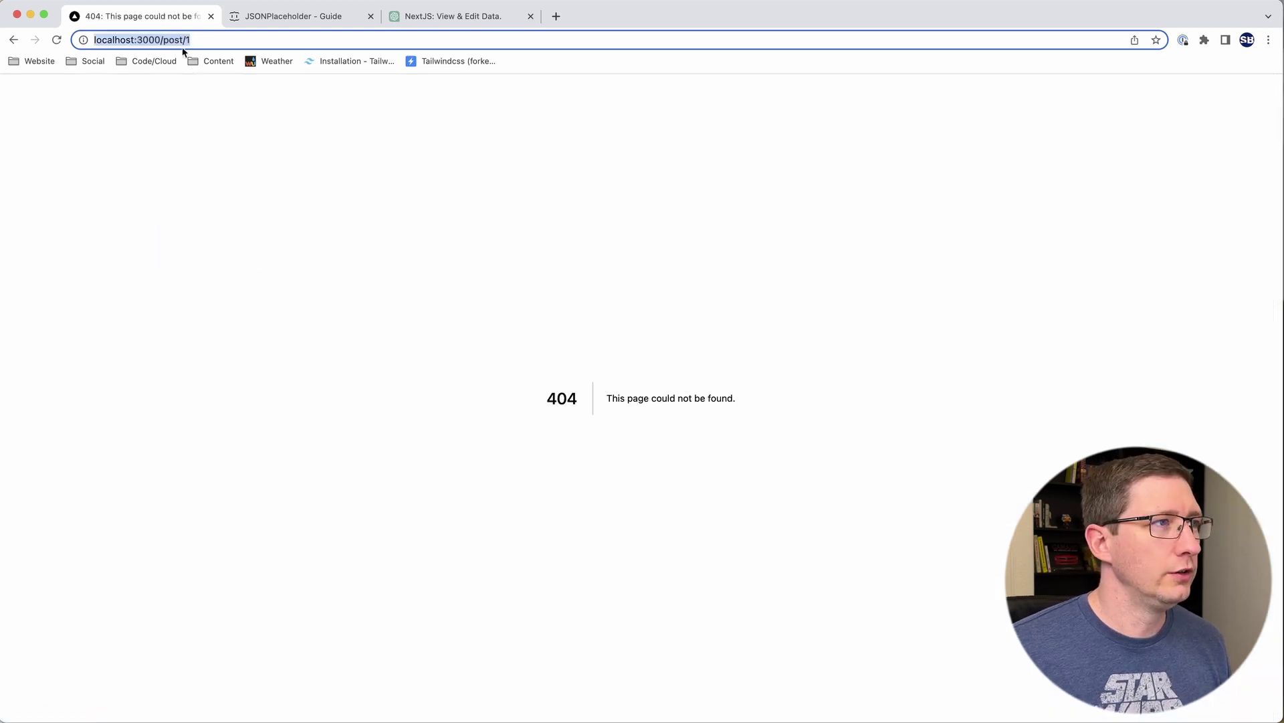
click(184, 40)
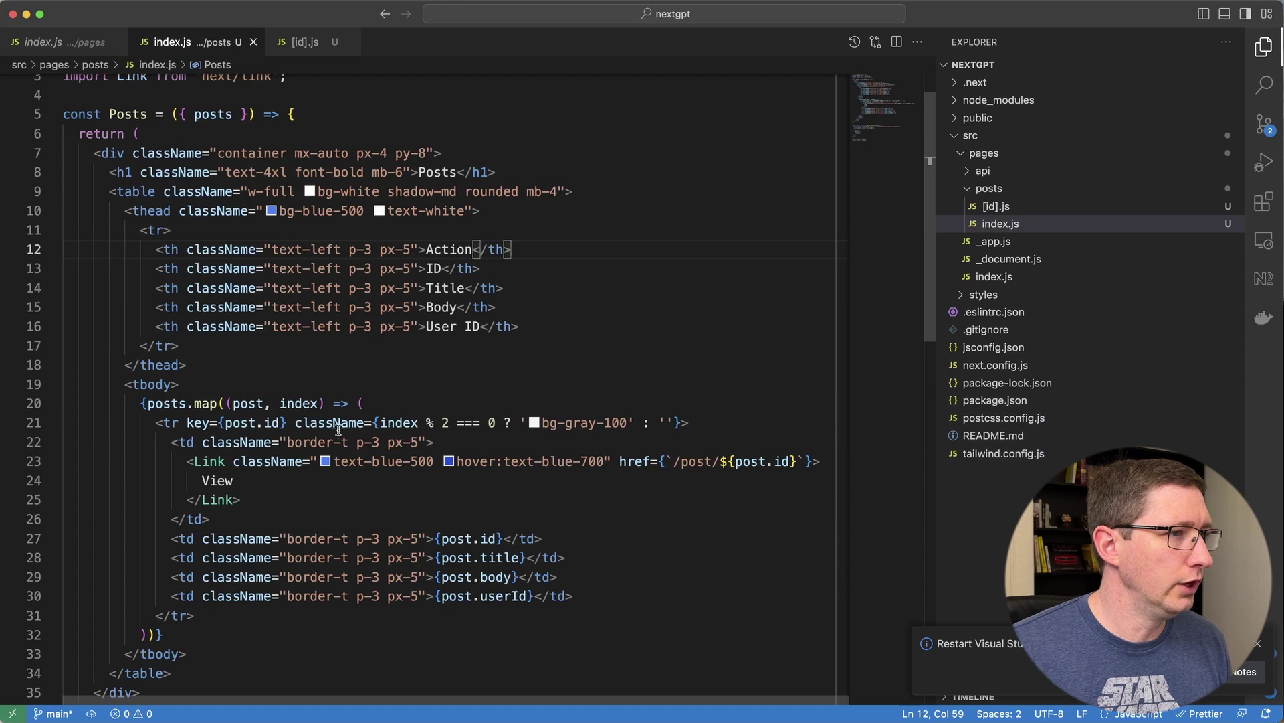
click(713, 461)
text(s)
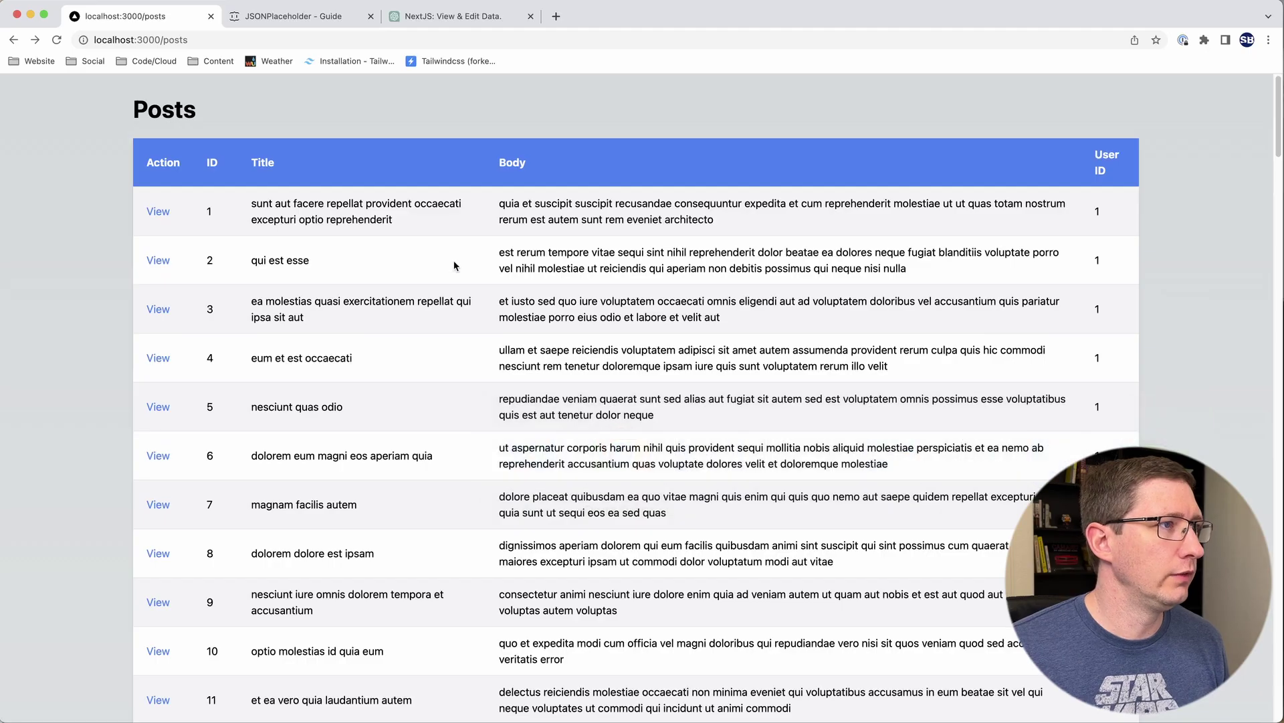
click(159, 210)
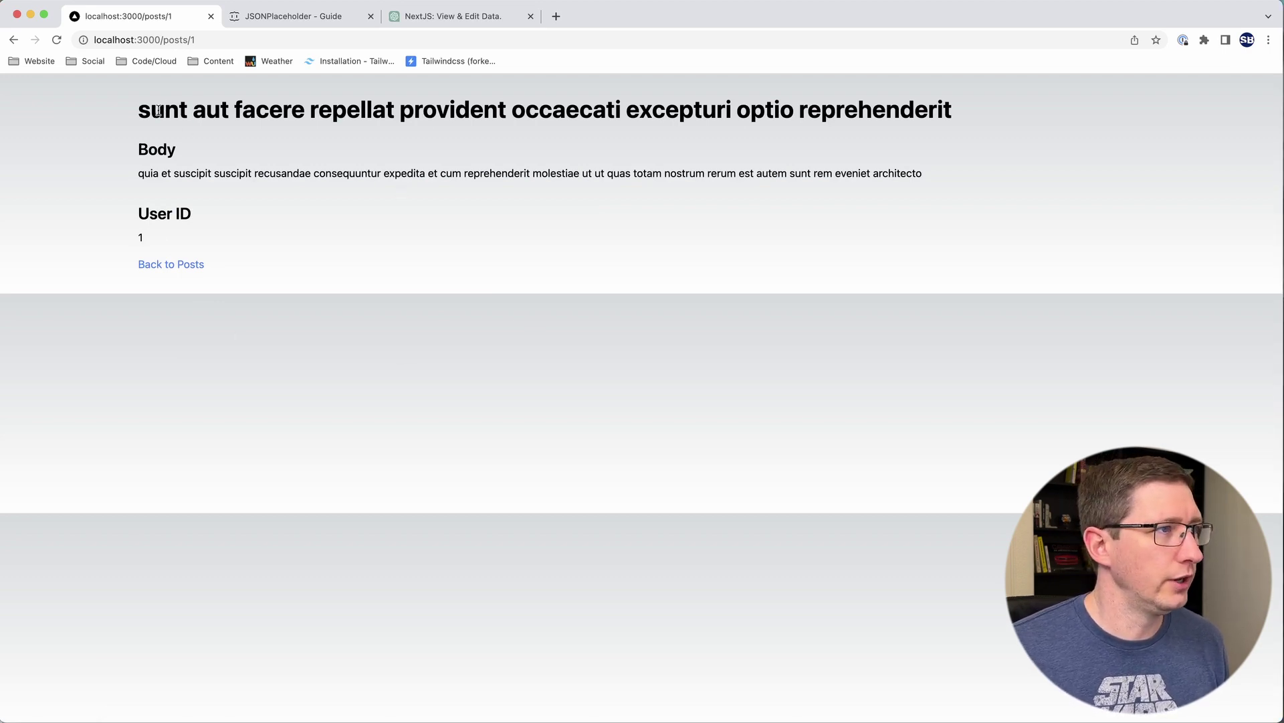
drag(257, 109, 636, 109)
click(644, 109)
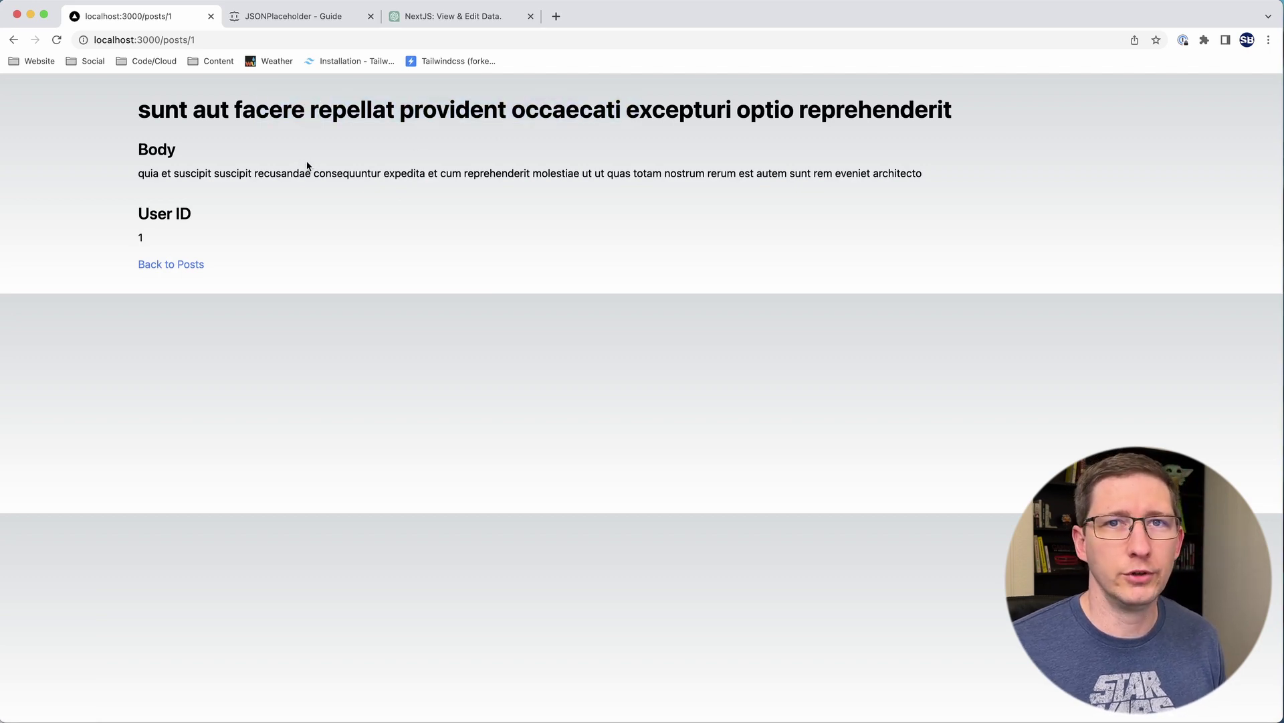
drag(138, 235, 146, 237)
click(161, 239)
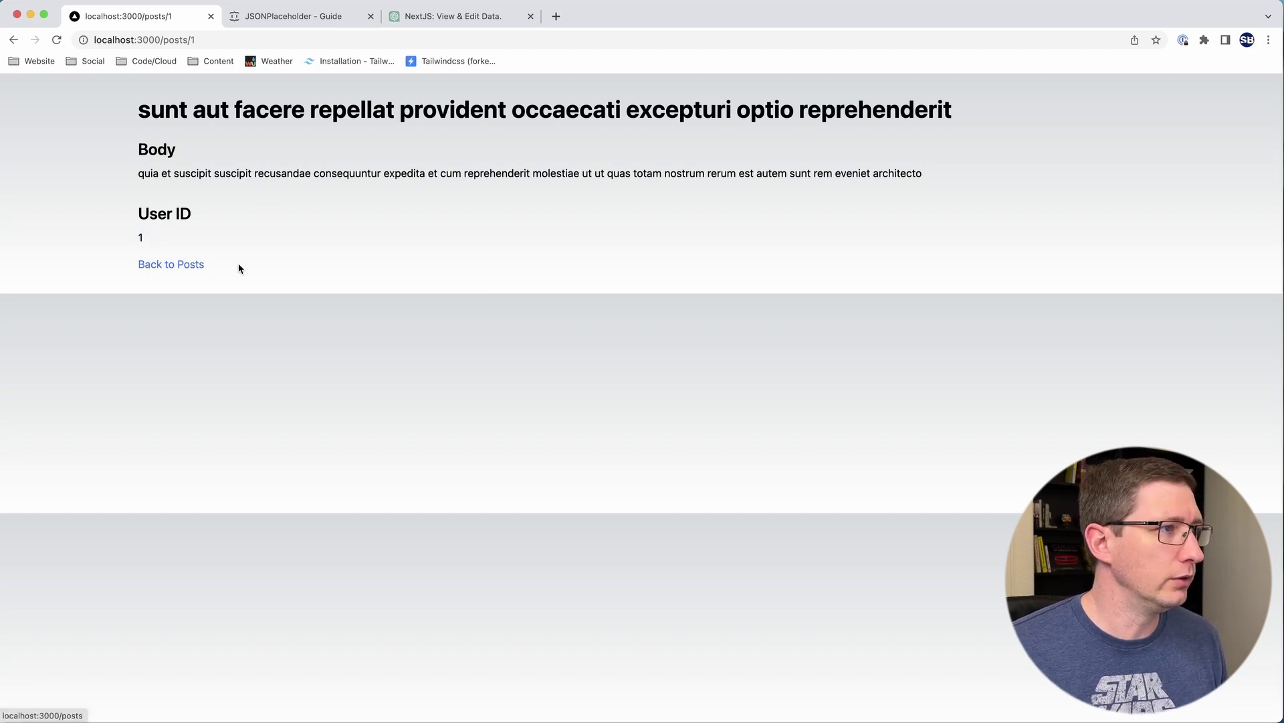
click(182, 268)
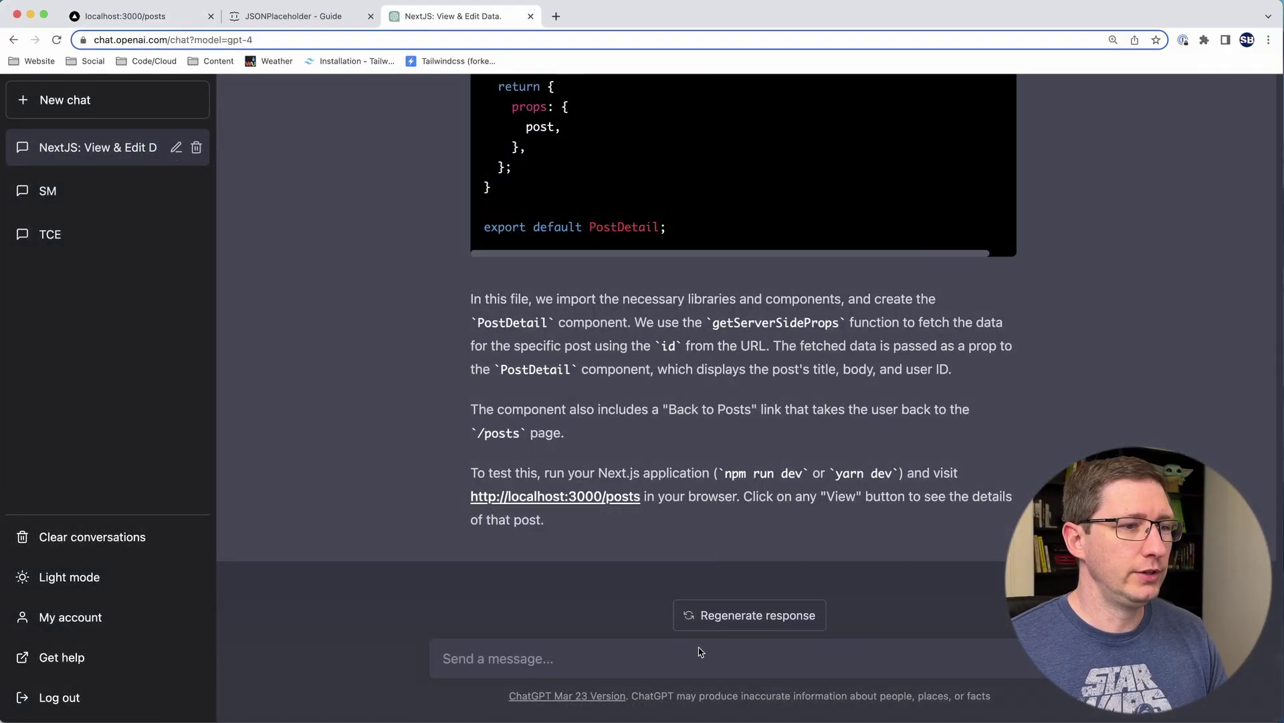
- Paste the edit-form request, correct 'No' to 'Now', and send it to ChatGPT
text(That is working, thanks. No I need to be able to edit this post object. Can you recreate this post detail page, but now I want to be able to edit the title and body fields. There should be a save button that will make a PUT call to the API, and if it's successful, automatically return back to the lists page. There should also be a cancel button which does not save and just goes back to the posts list page.)
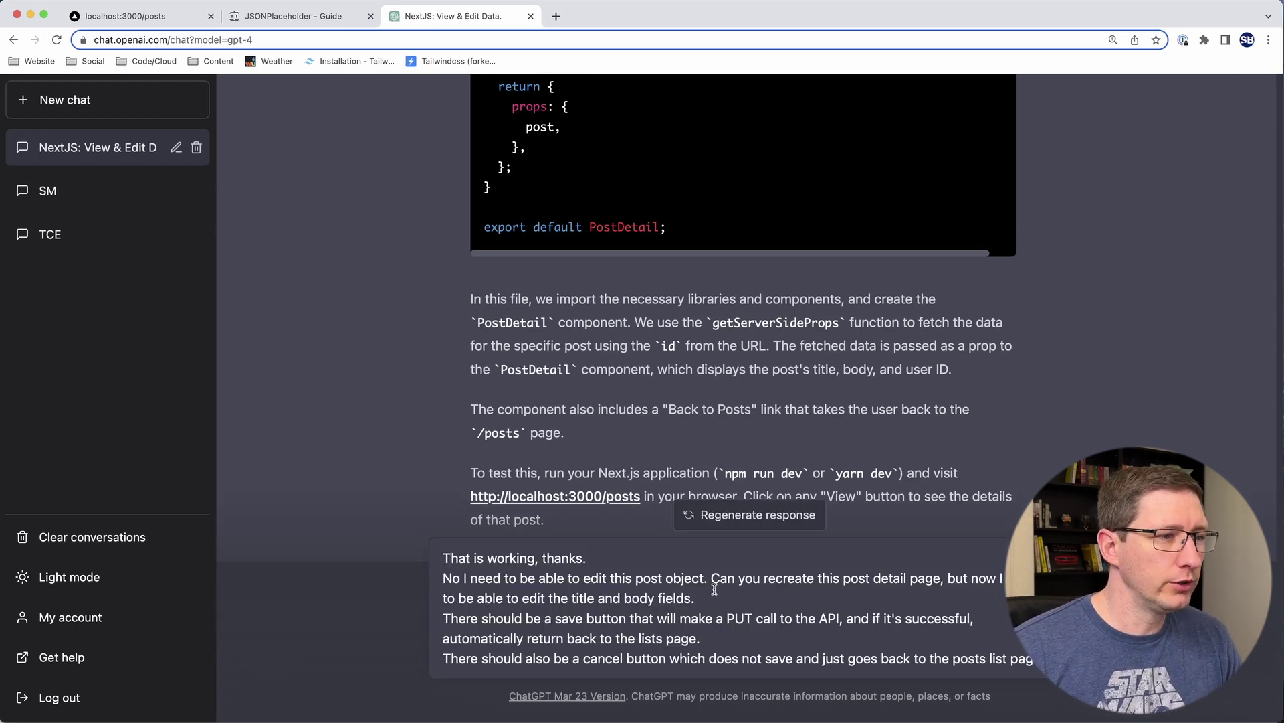
text(w)
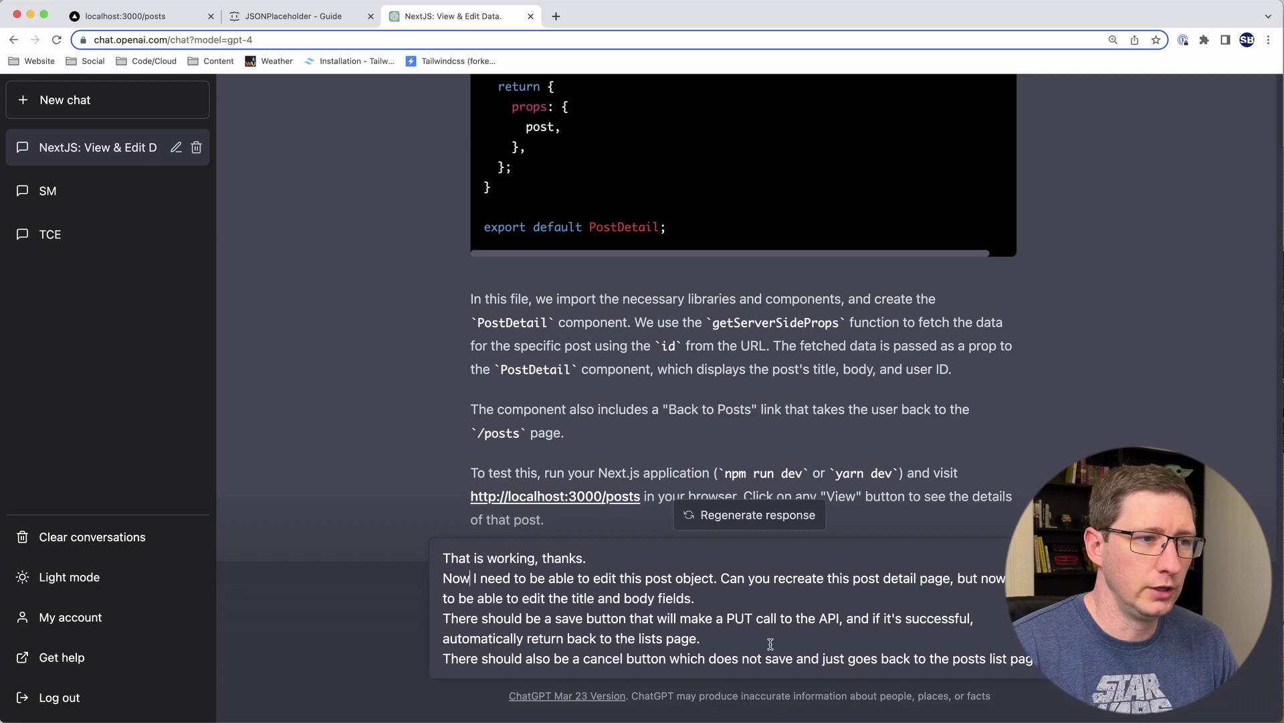
key(Return)
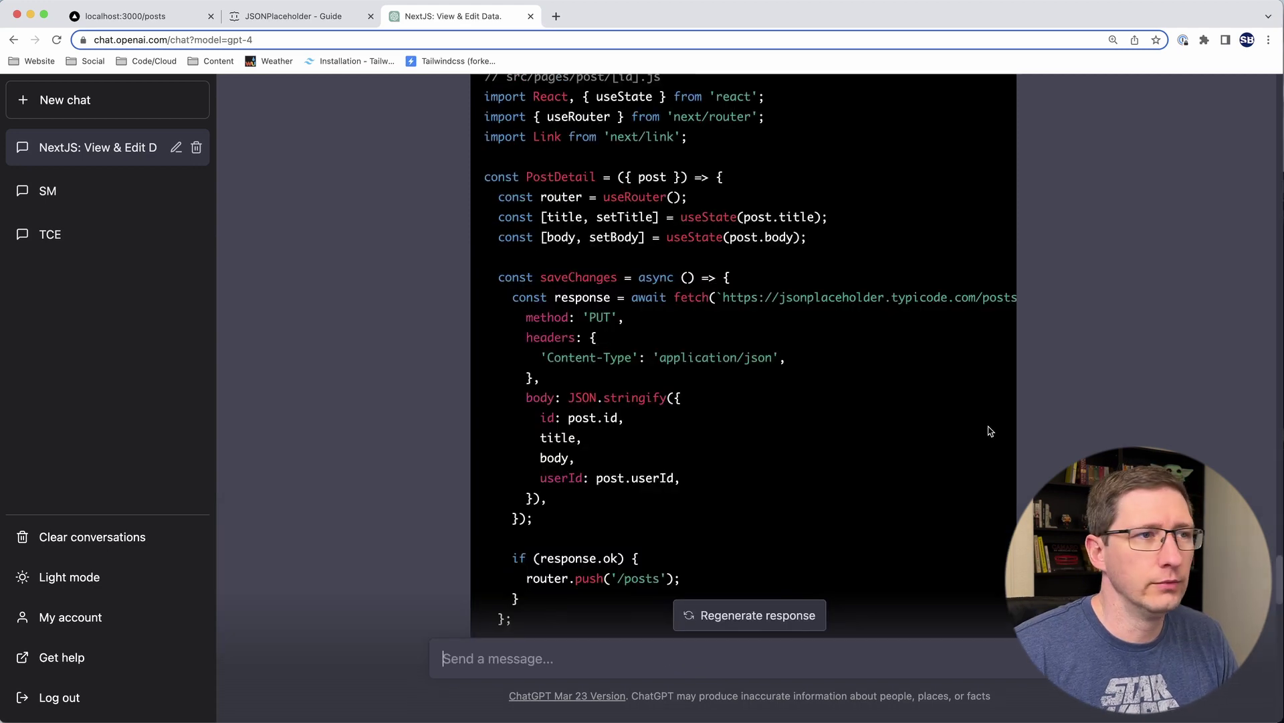
- Read through the updated [id].js code down to the textarea's value={body}
scroll(937, 401, up, 5)
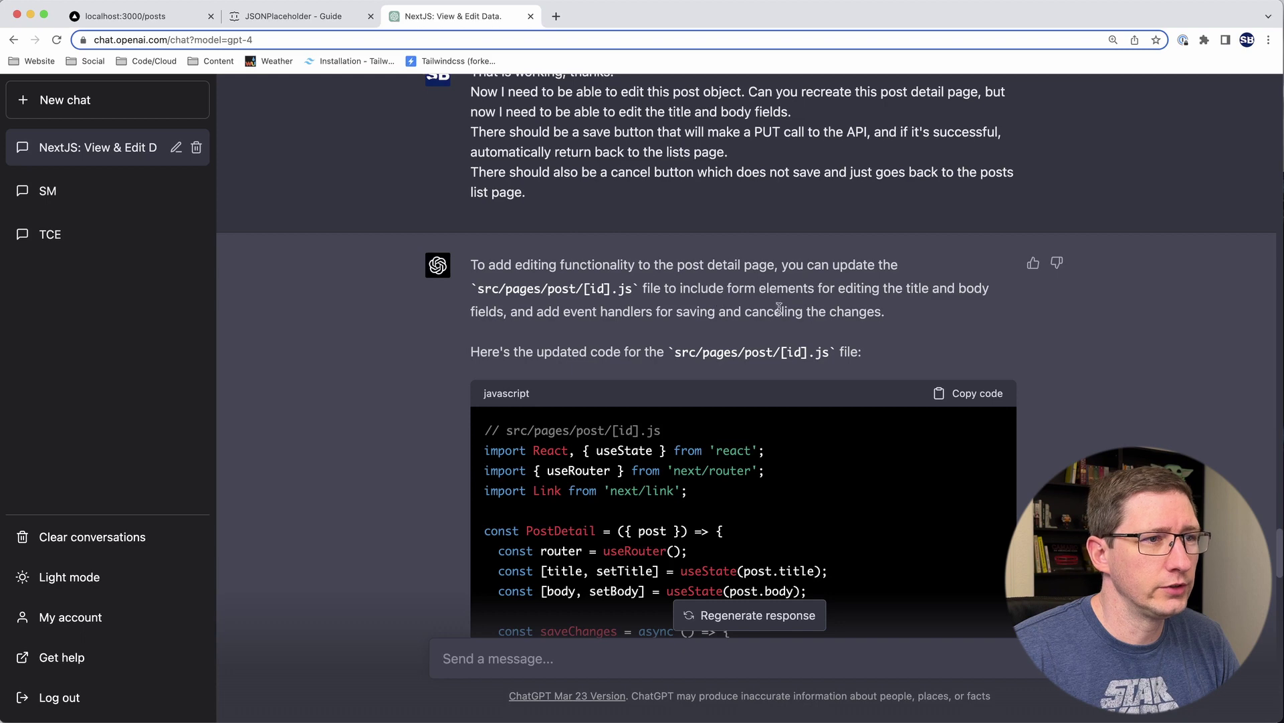
scroll(467, 347, down, 2)
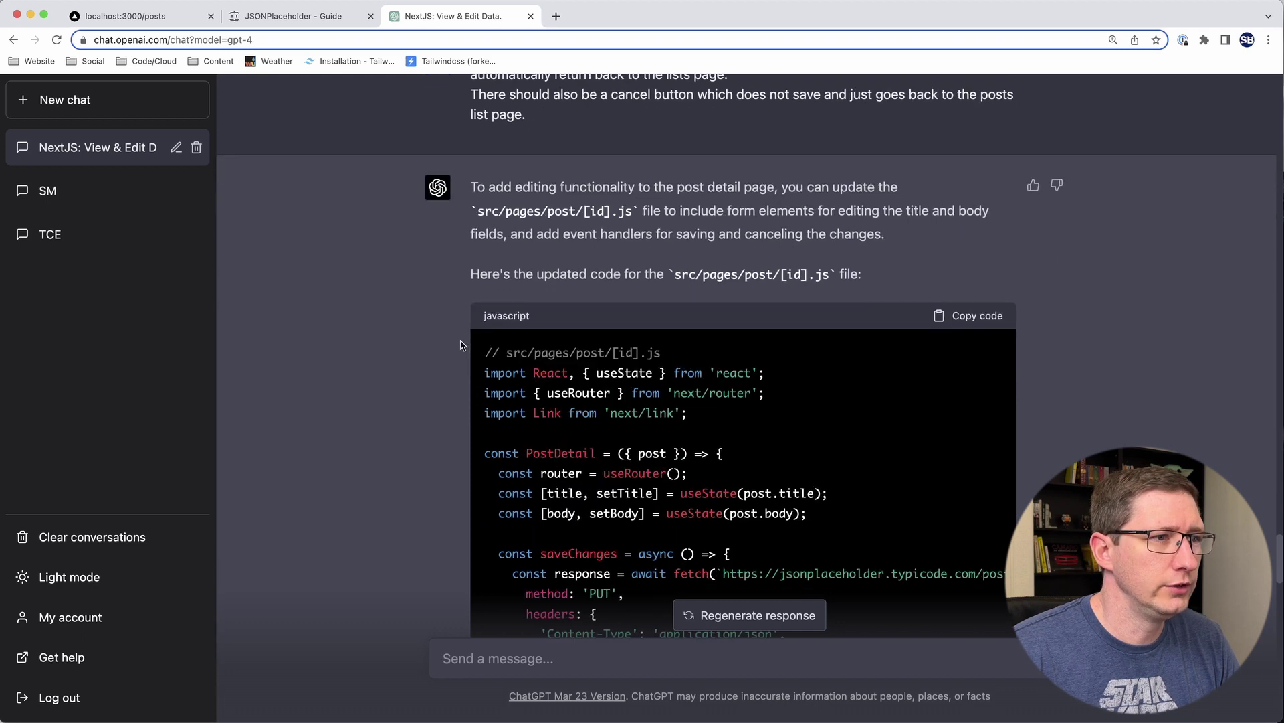
scroll(449, 332, down, 3)
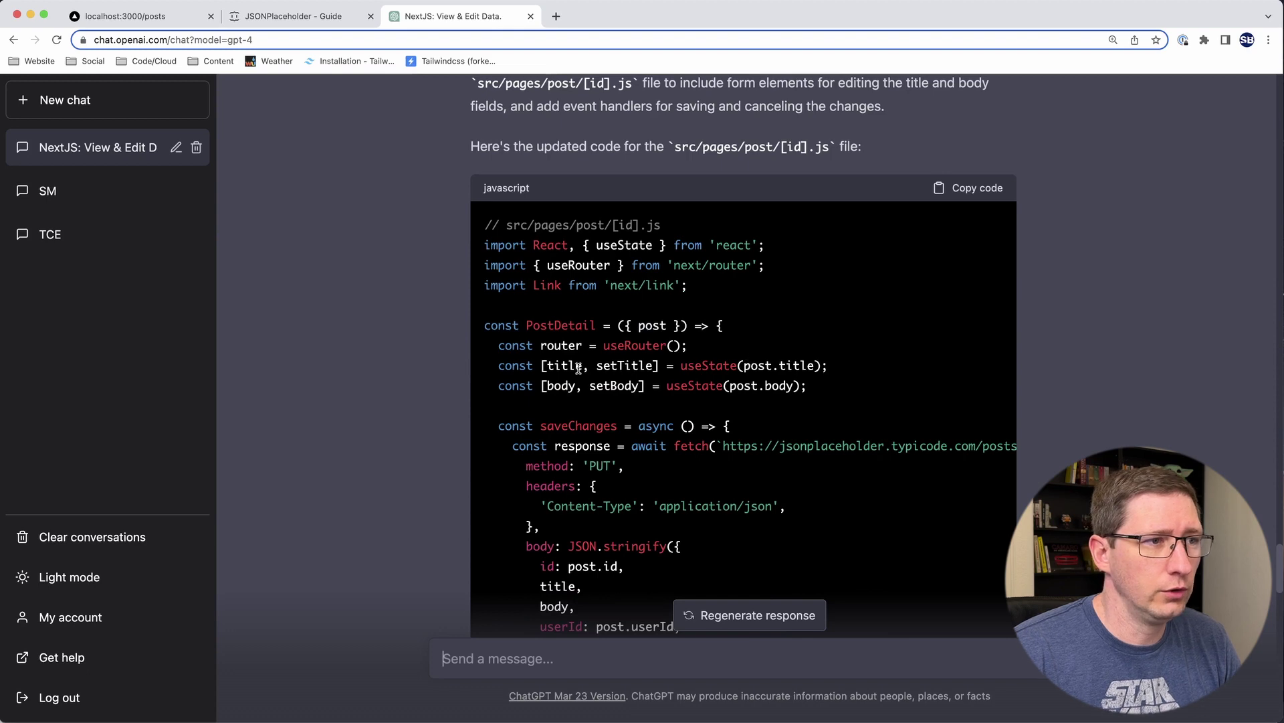
scroll(594, 382, down, 4)
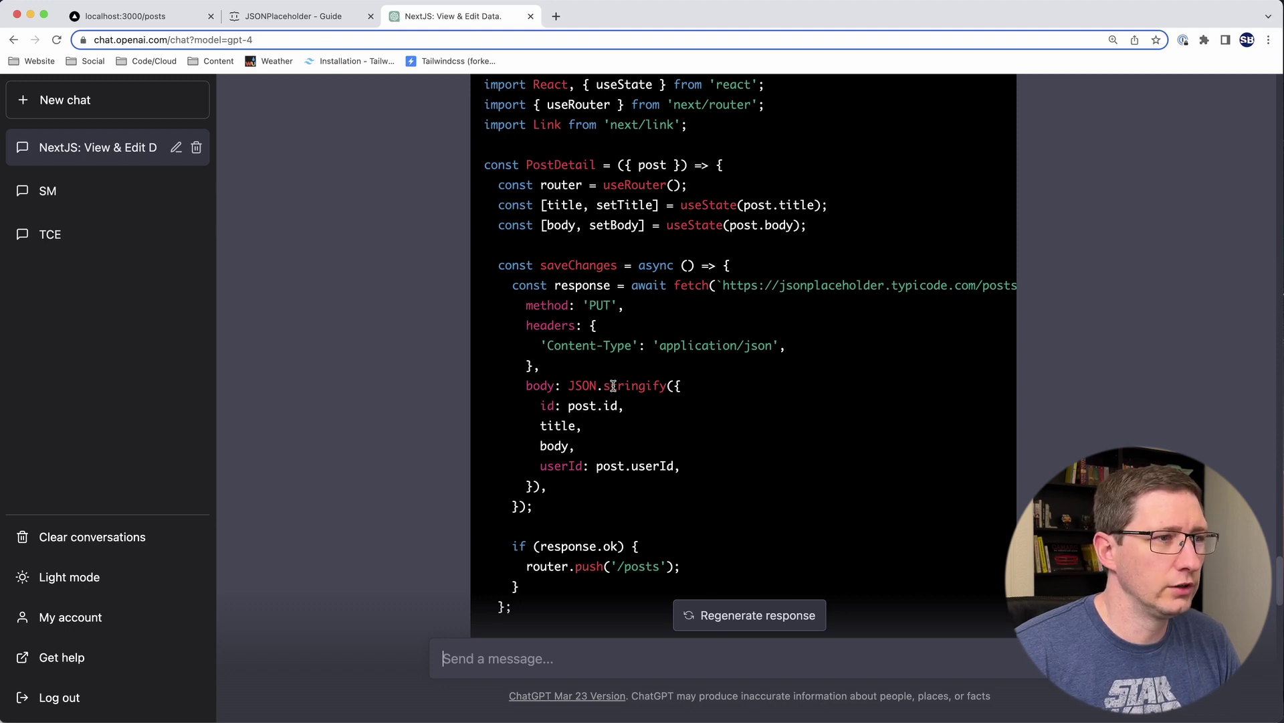
scroll(582, 493, down, 2)
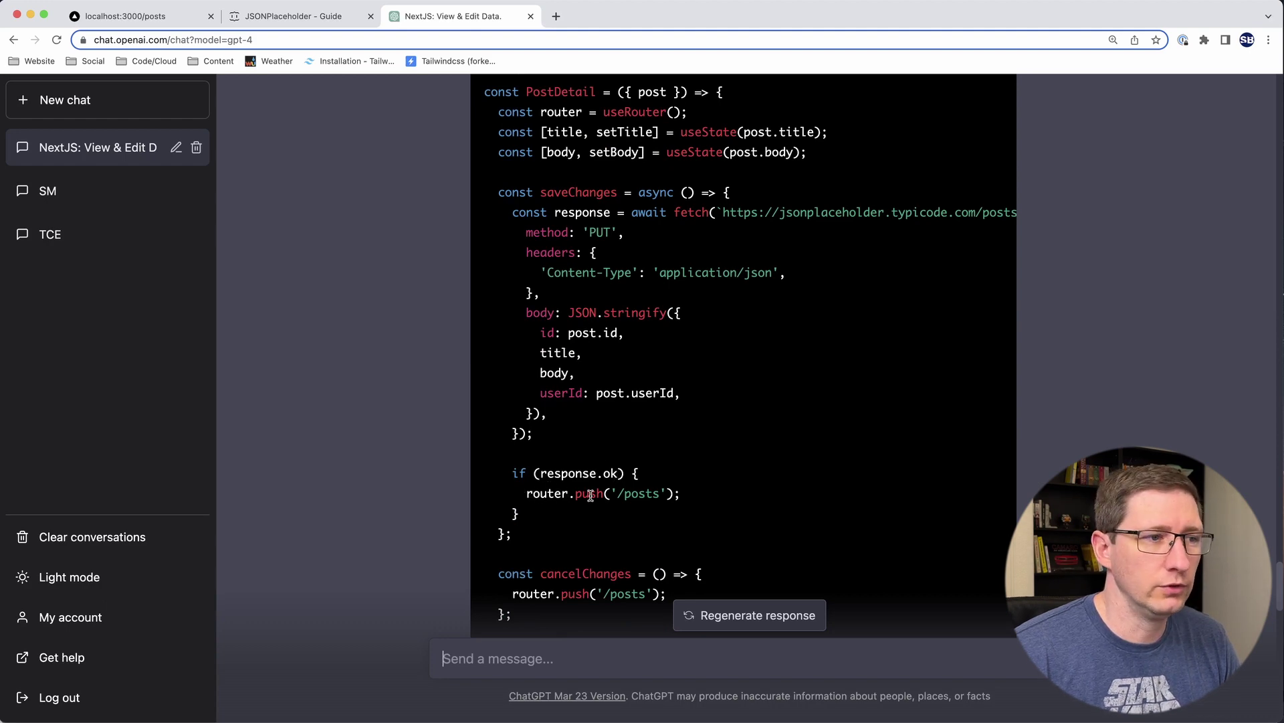
scroll(592, 494, down, 5)
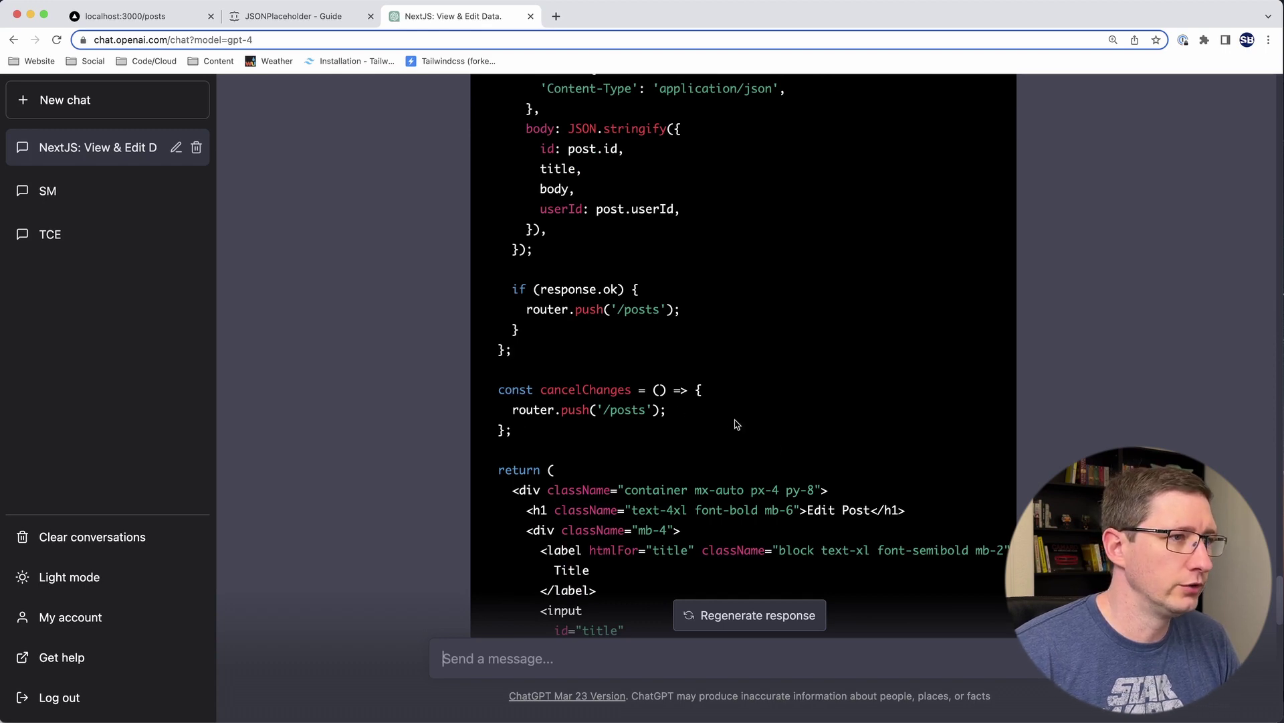
scroll(743, 421, down, 8)
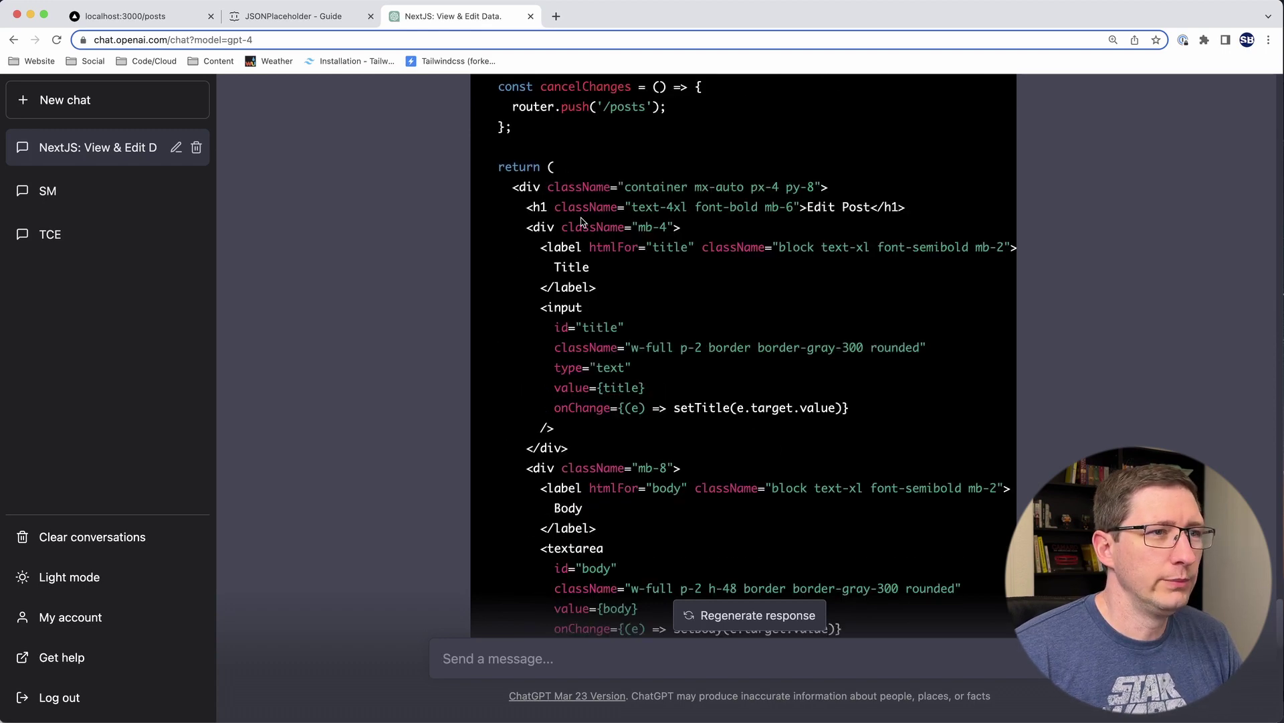
scroll(666, 290, down, 2)
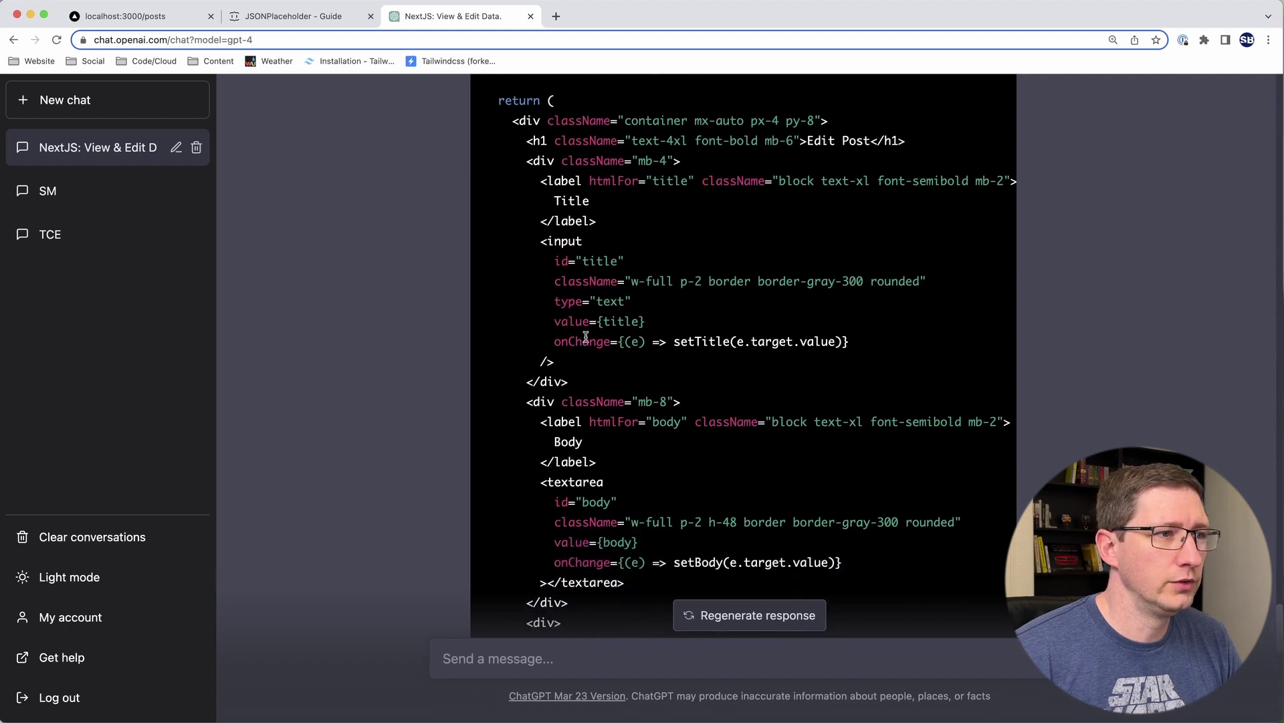
scroll(762, 381, down, 2)
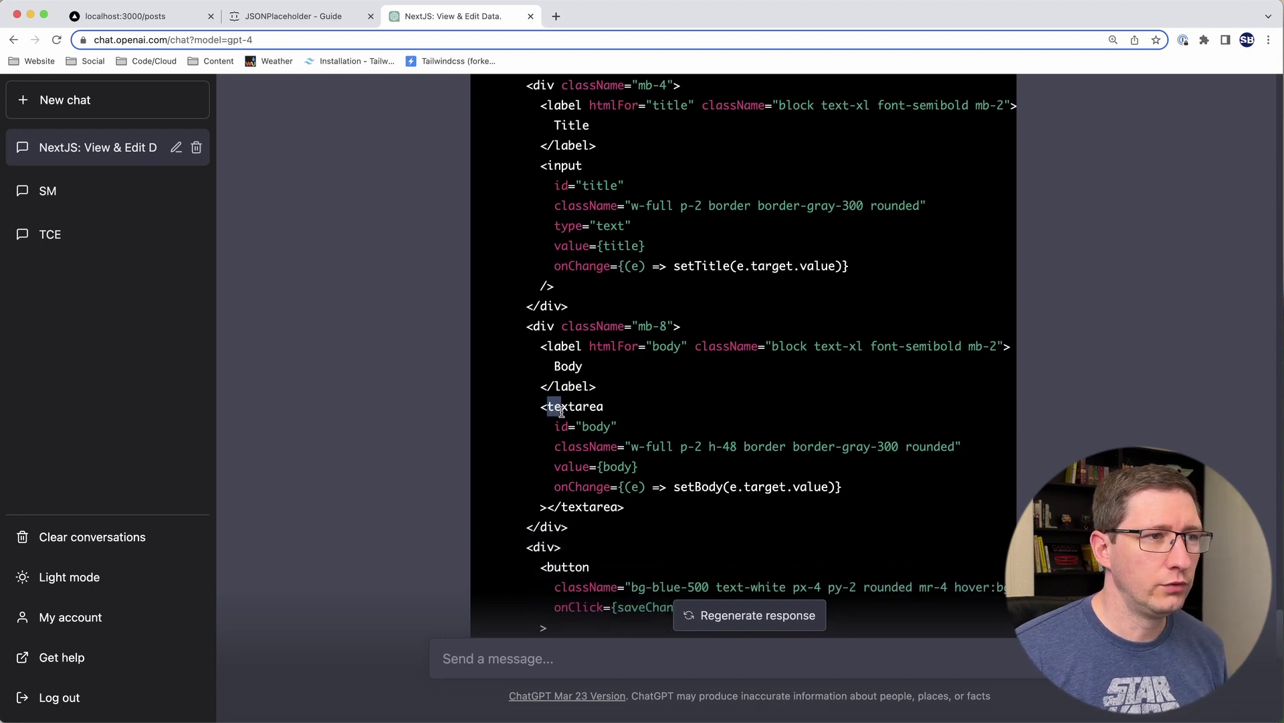
drag(547, 405, 561, 406)
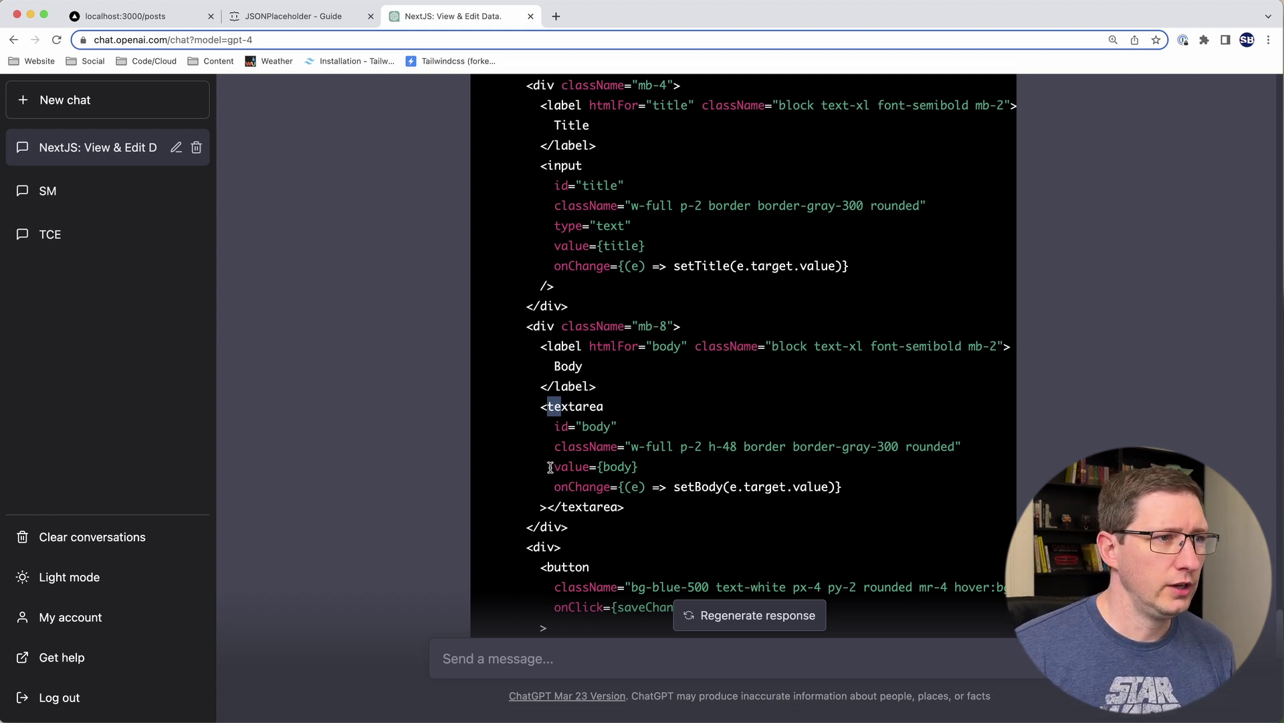
drag(548, 466, 660, 470)
click(586, 483)
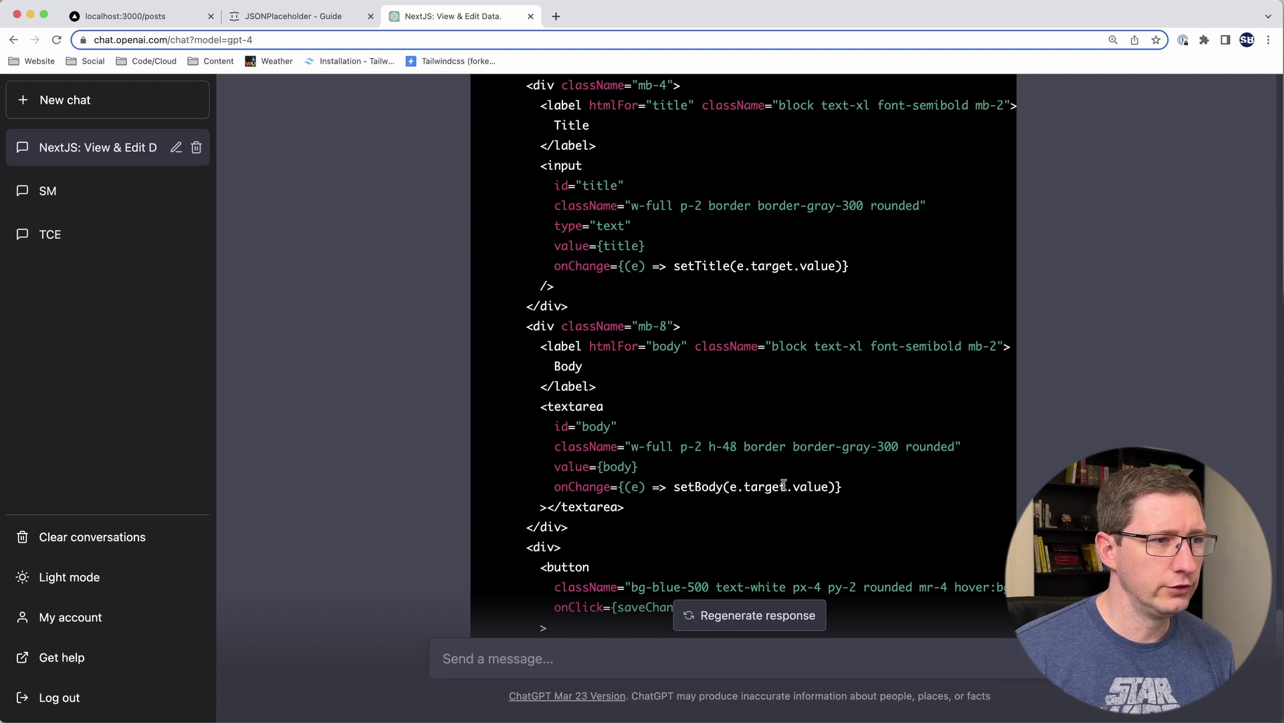
- Review the saveChanges handler and Cancel button, then copy the [id].js code
scroll(709, 481, down, 5)
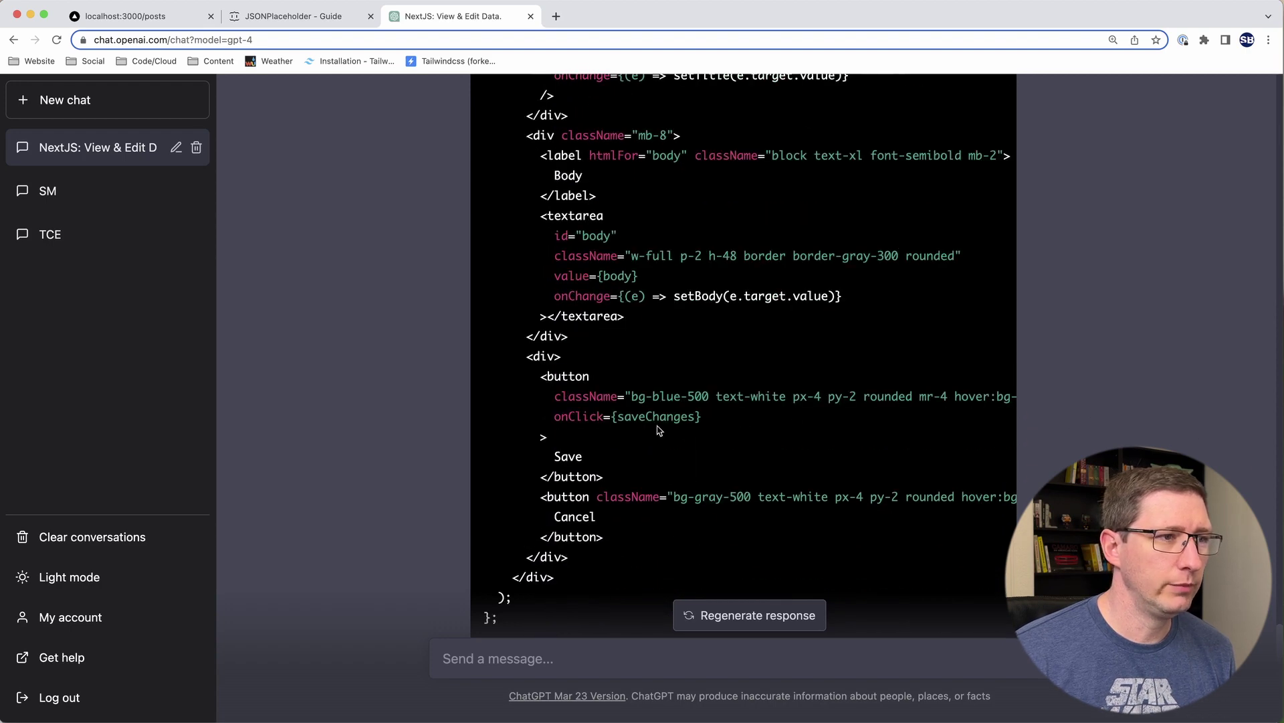
drag(621, 417, 694, 418)
click(624, 503)
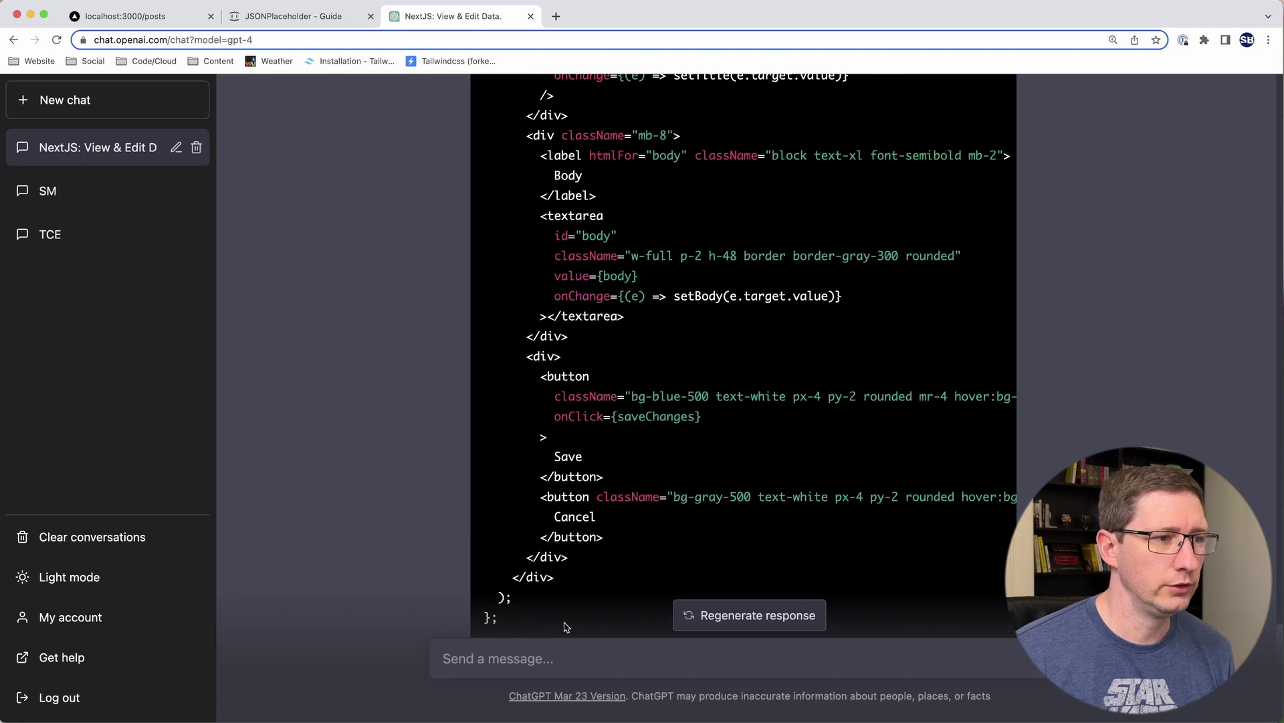
drag(979, 496, 1026, 503)
click(957, 502)
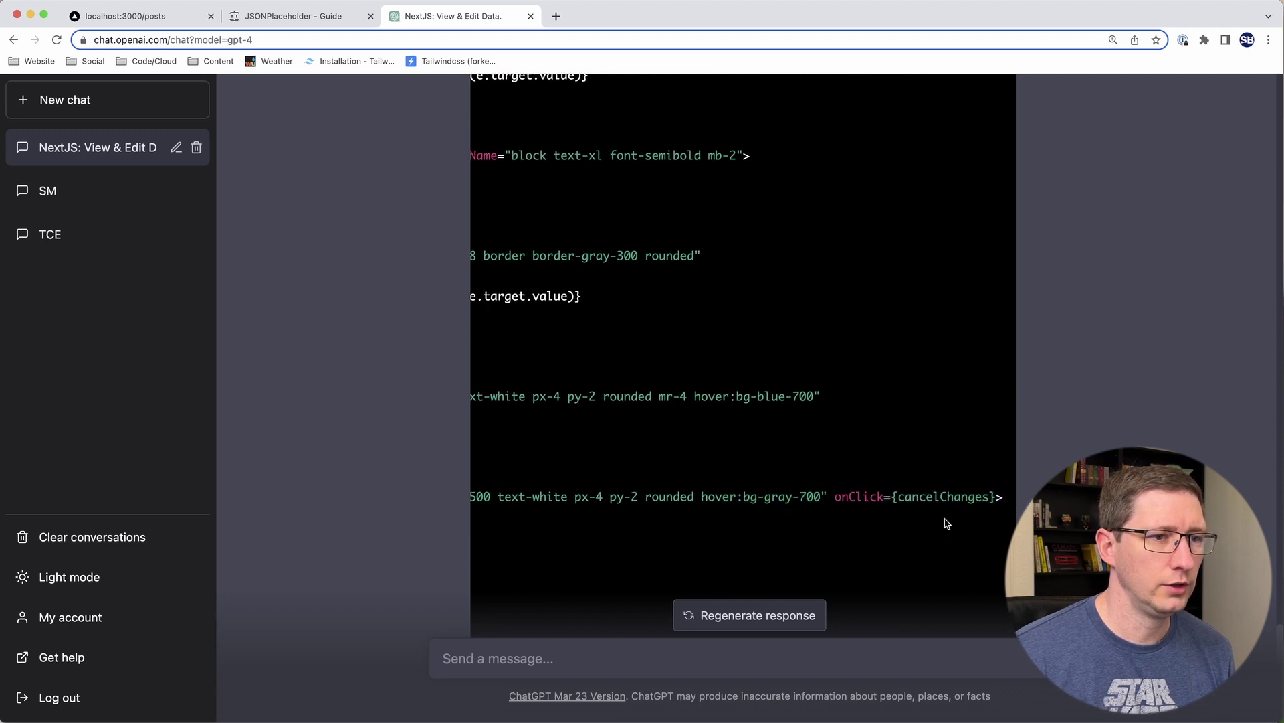
scroll(589, 469, left, 3)
scroll(589, 468, down, 5)
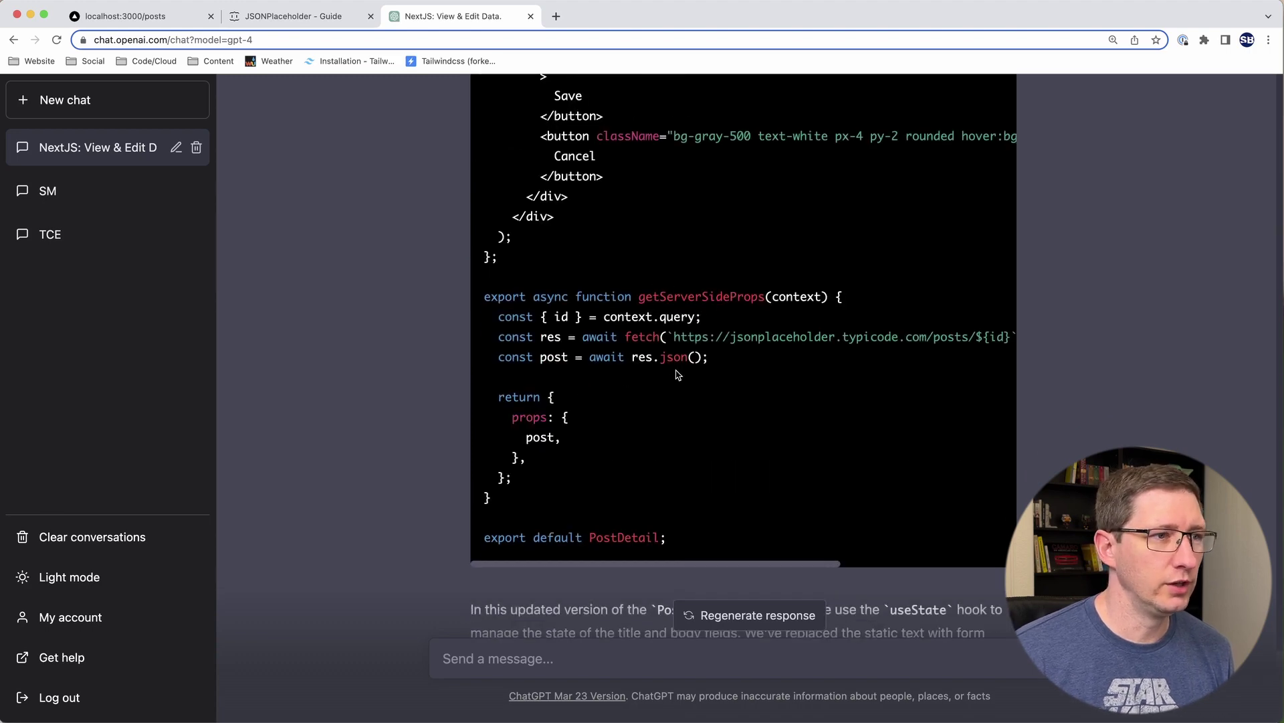
scroll(683, 376, up, 15)
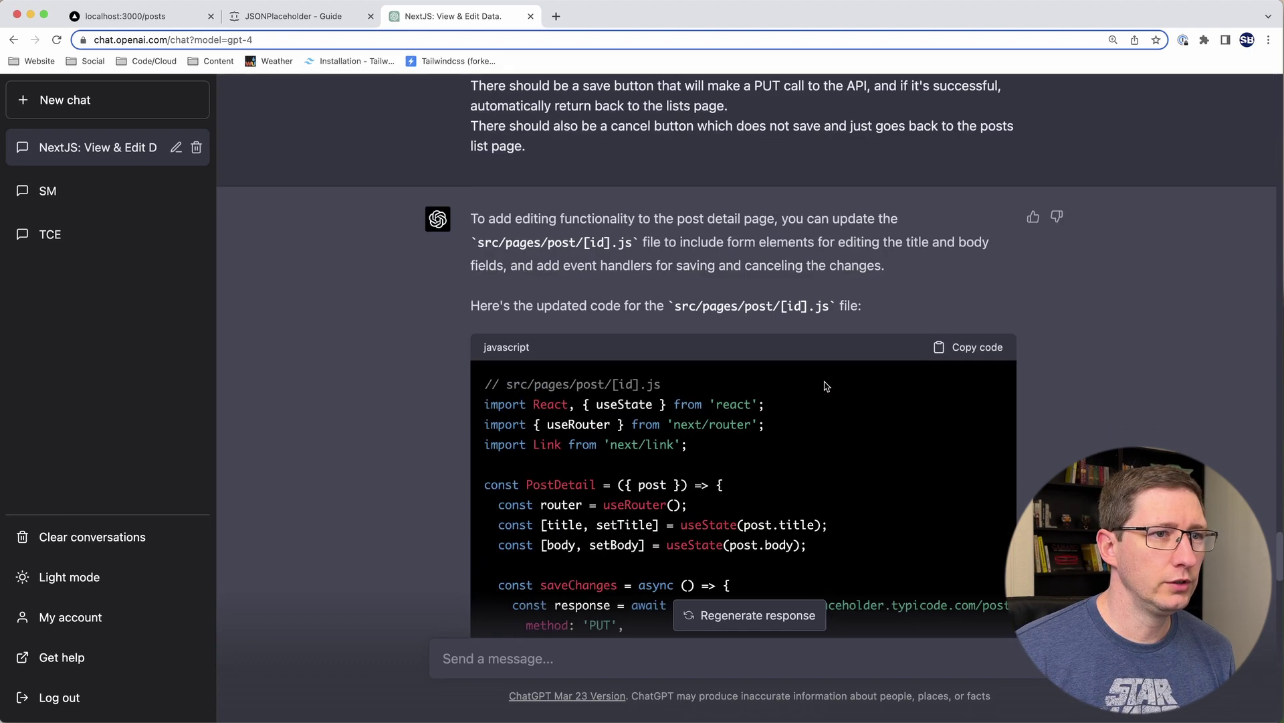
click(972, 349)
- Replace all of [id].js with the copied edit-form code and save it
key(super+Tab)
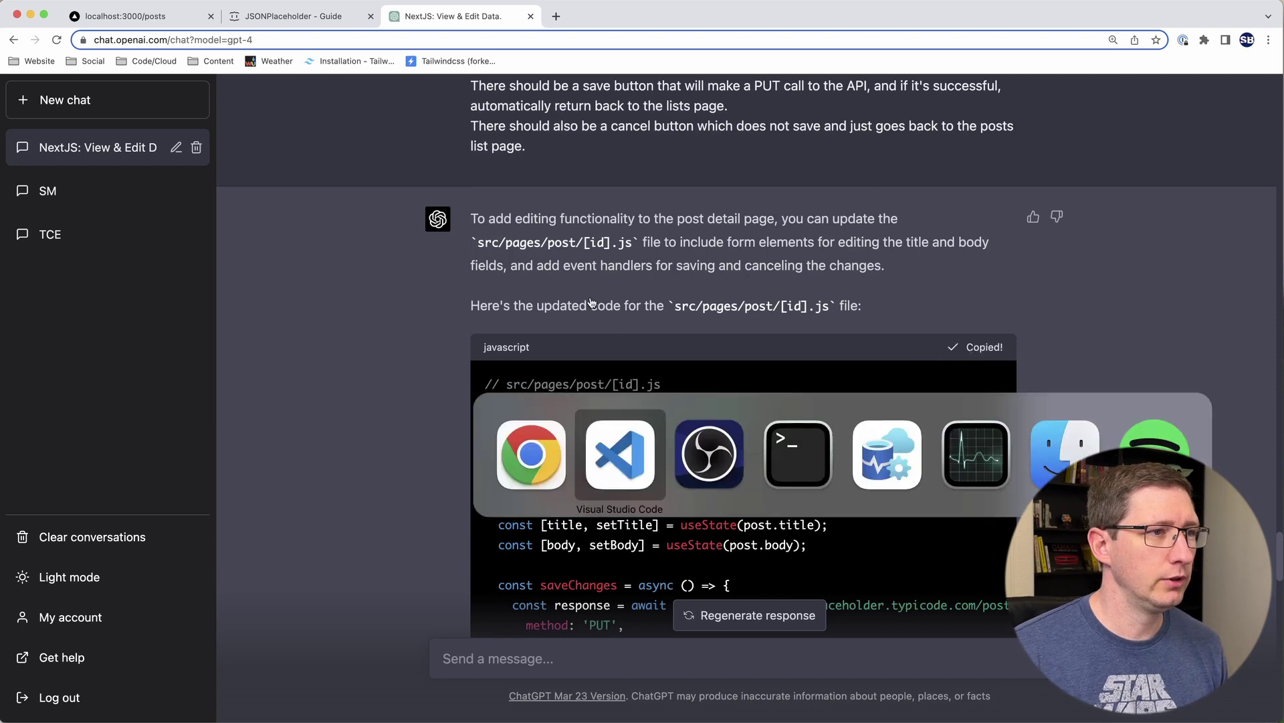
key(ctrl+Tab)
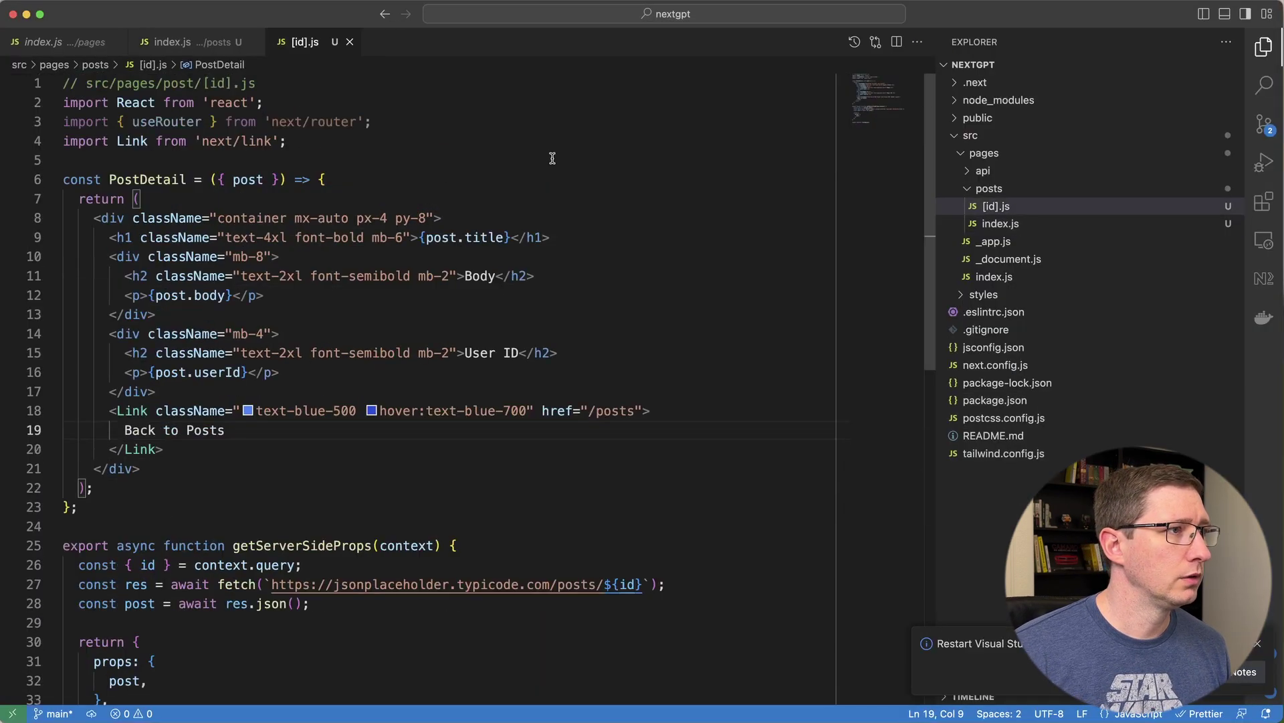
click(561, 158)
key(super+a)
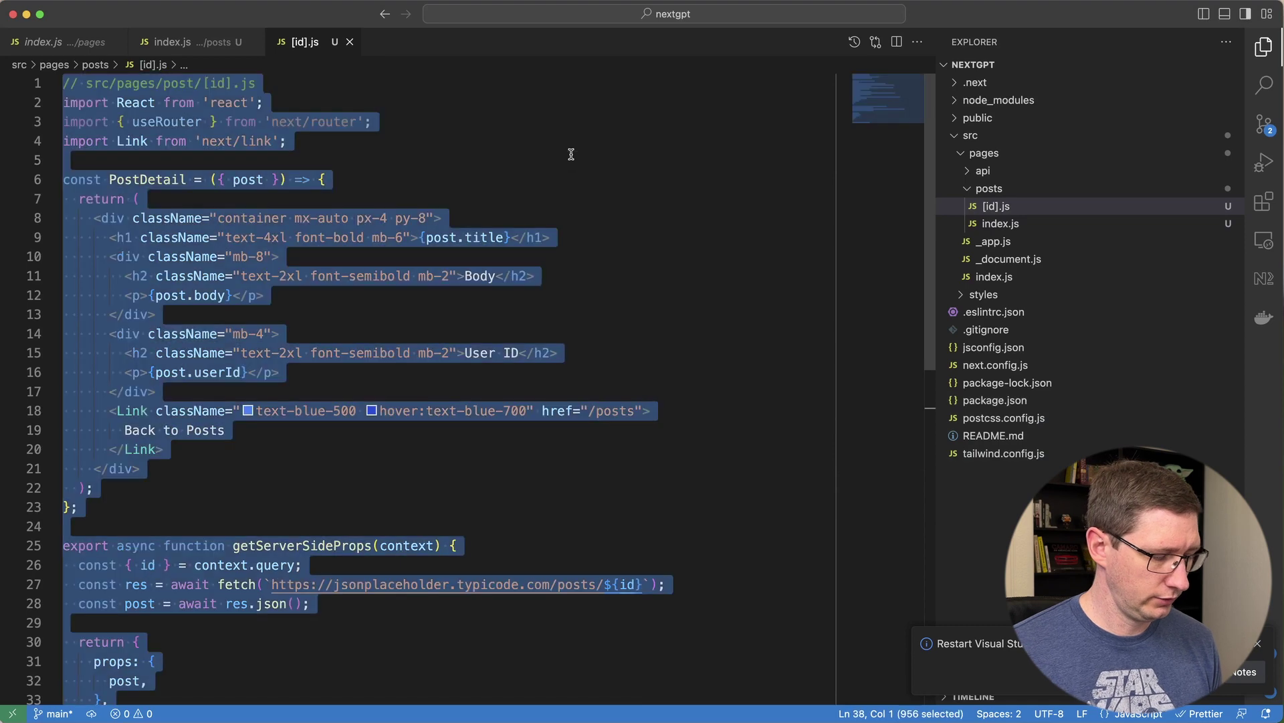
key(super+v)
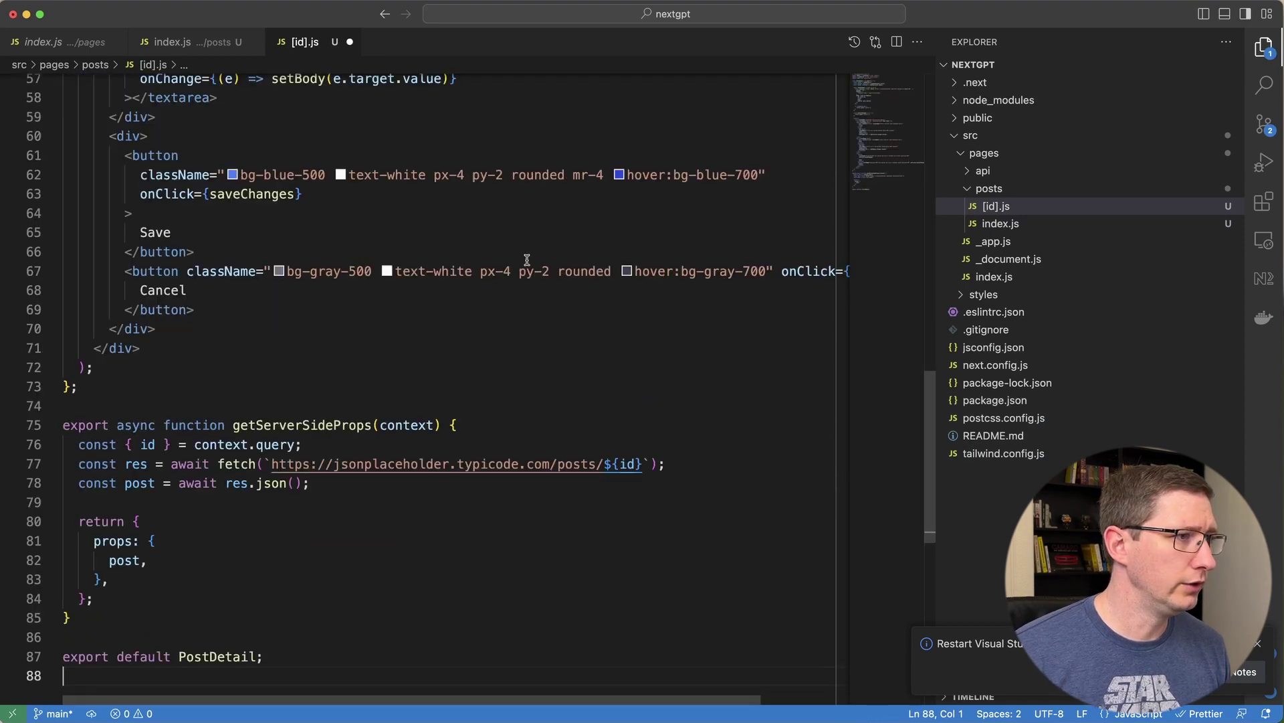
scroll(528, 259, up, 15)
click(503, 220)
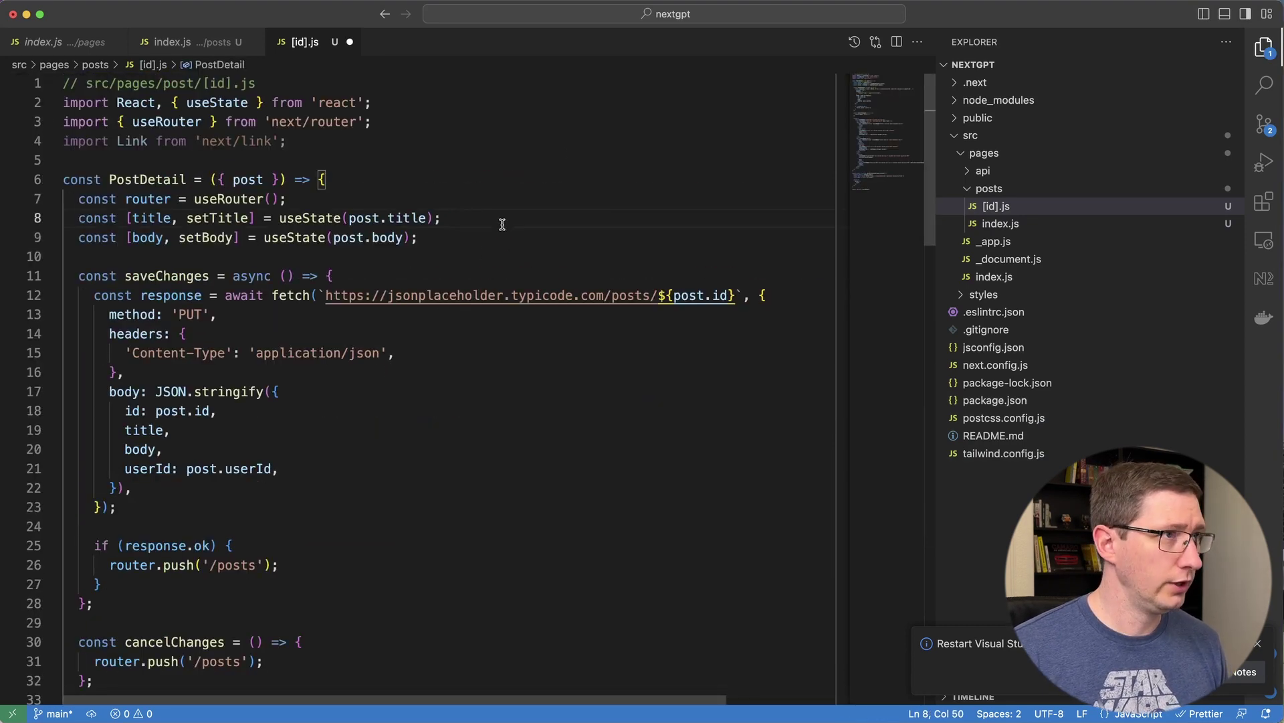
key(super+s)
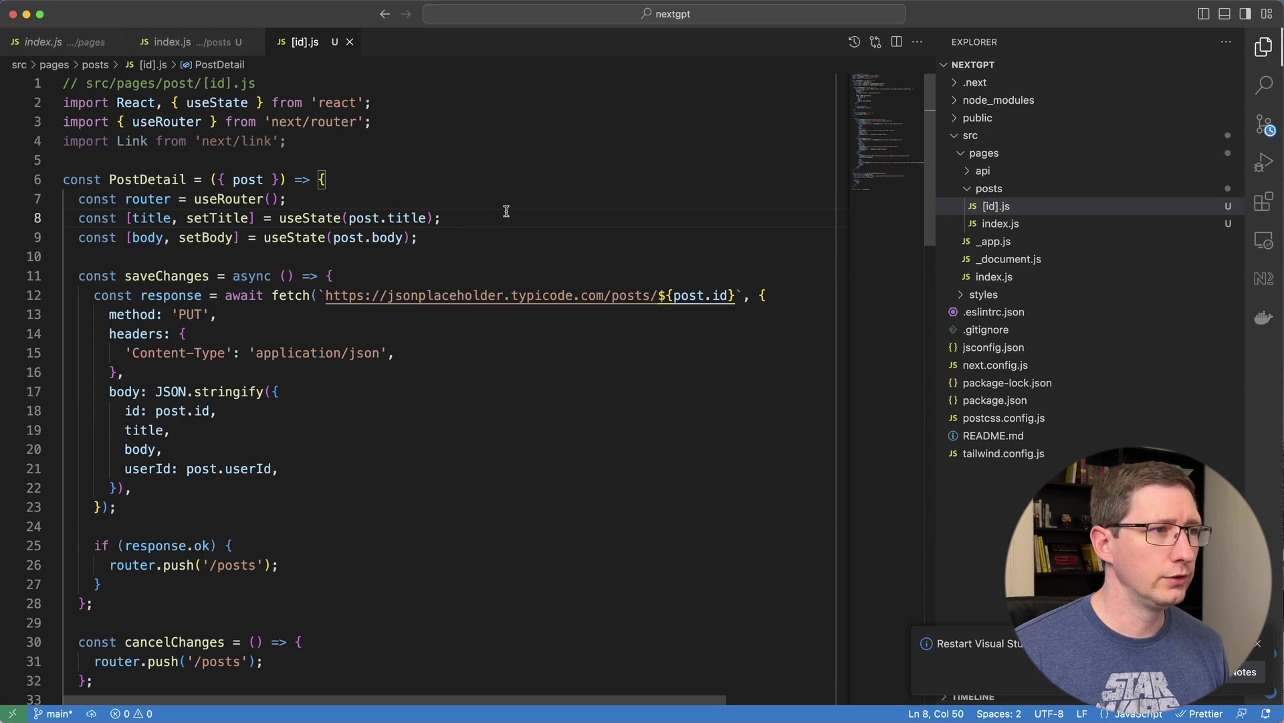
key(super+Tab)
- On post 1's Edit Post page, append '12' to the body and '123' to the title, then save
click(158, 219)
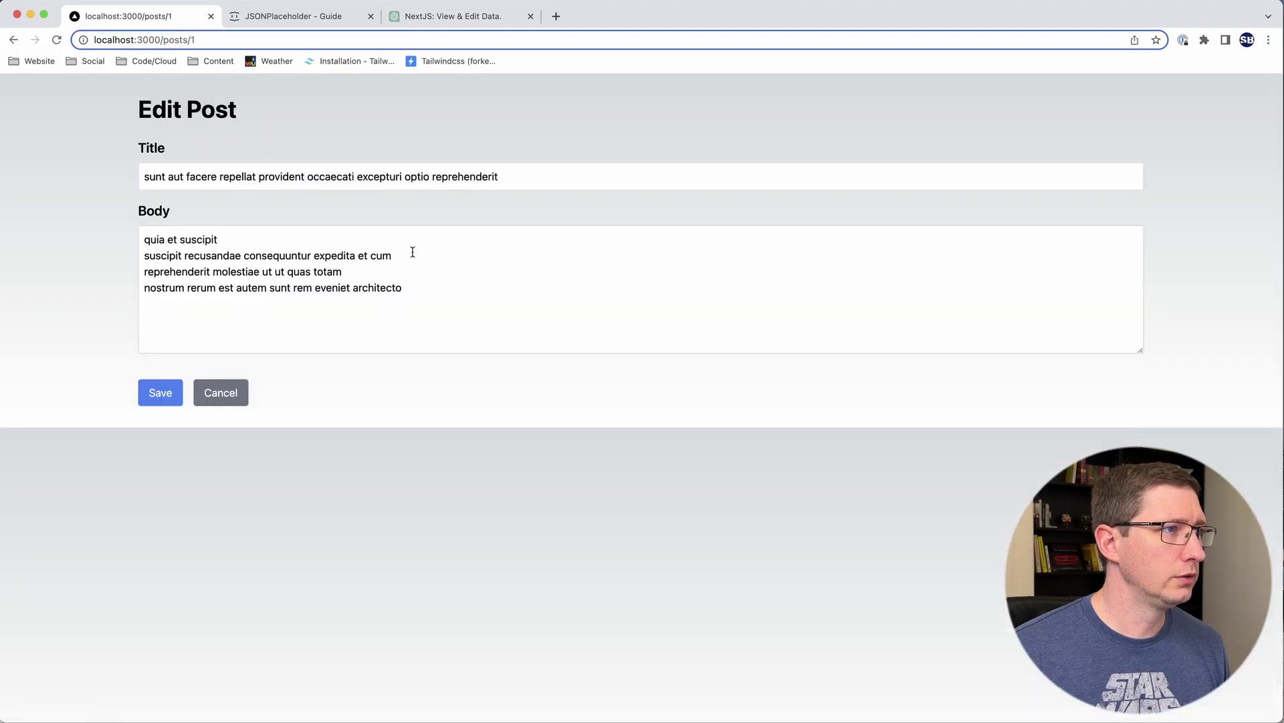
click(492, 185)
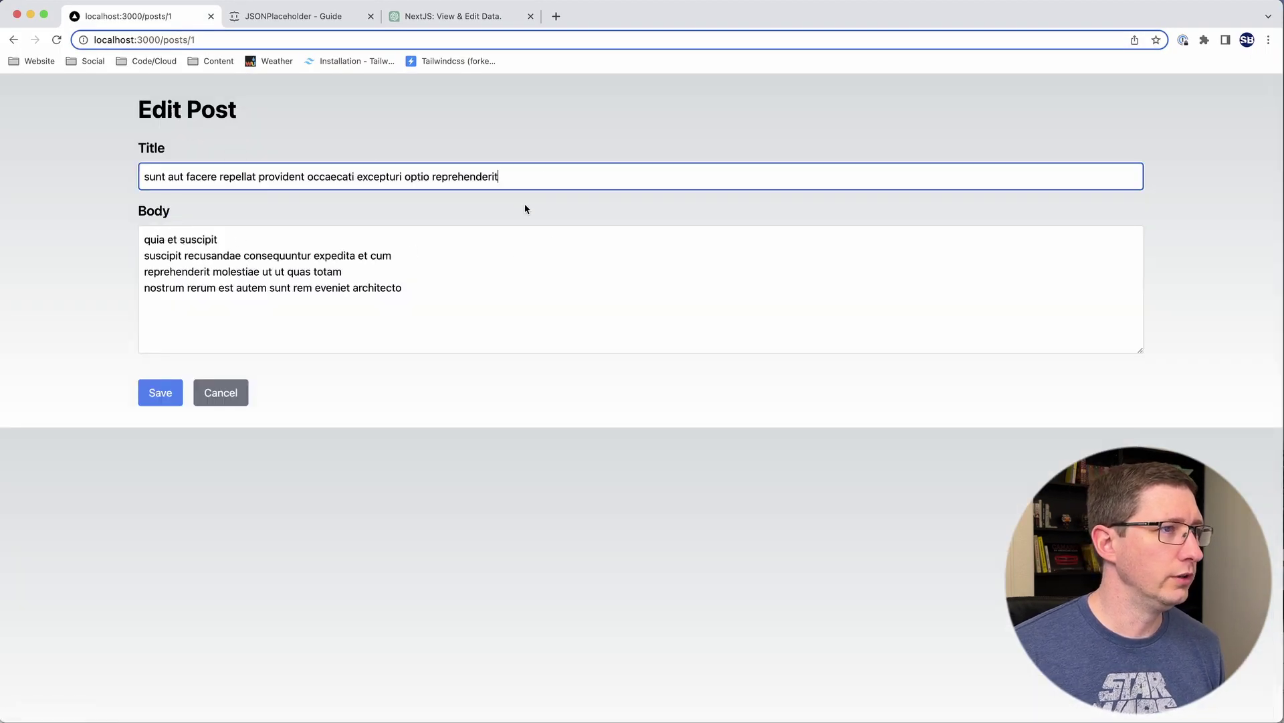
click(505, 241)
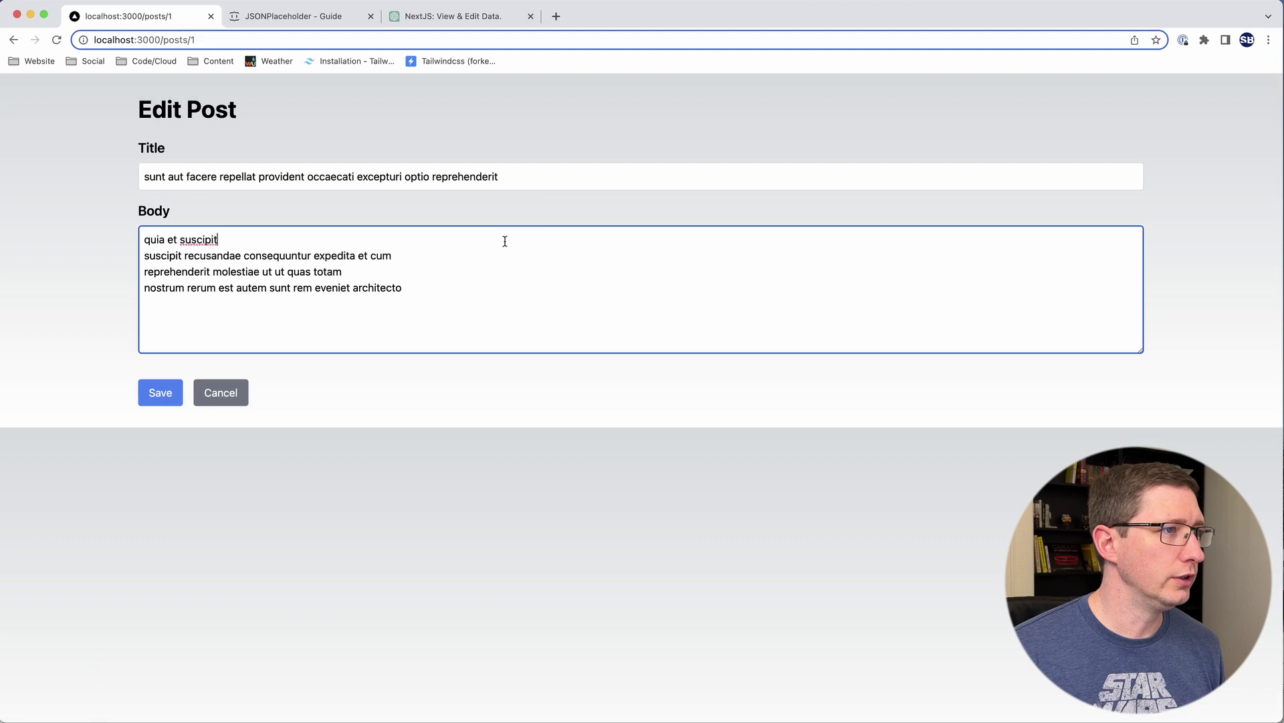
click(418, 289)
text(123)
click(513, 176)
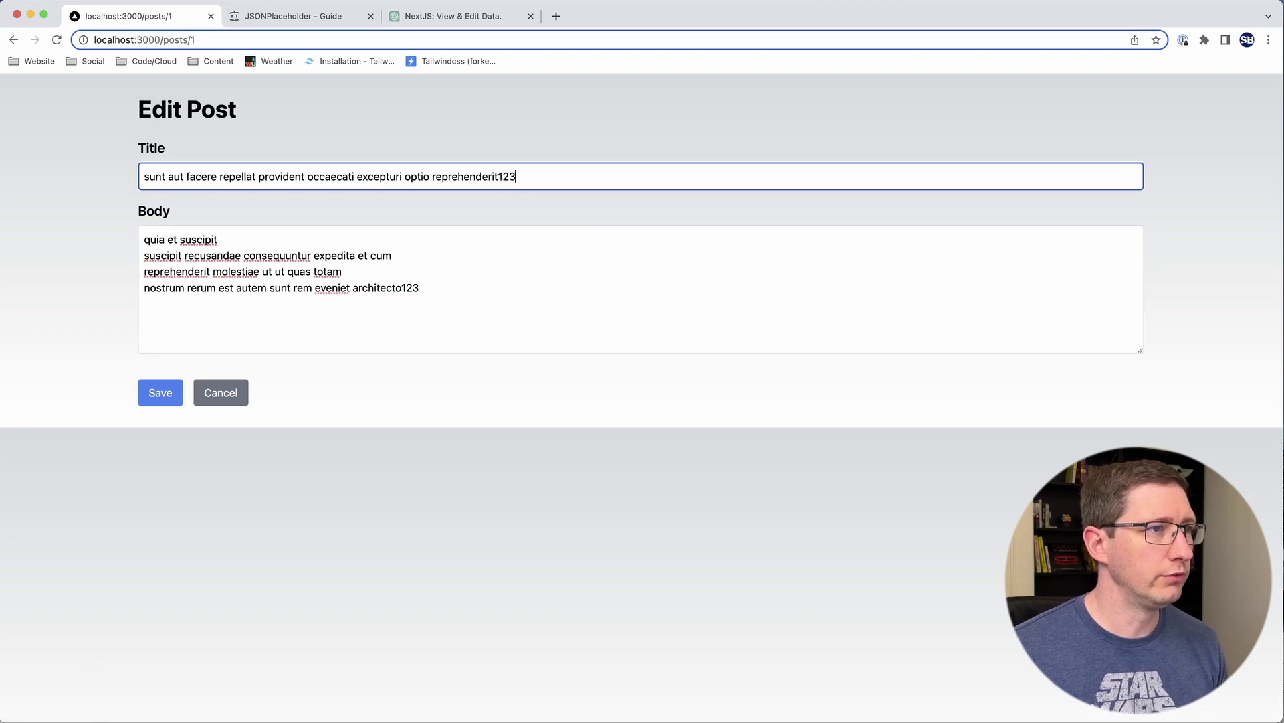
text(123)
click(148, 398)
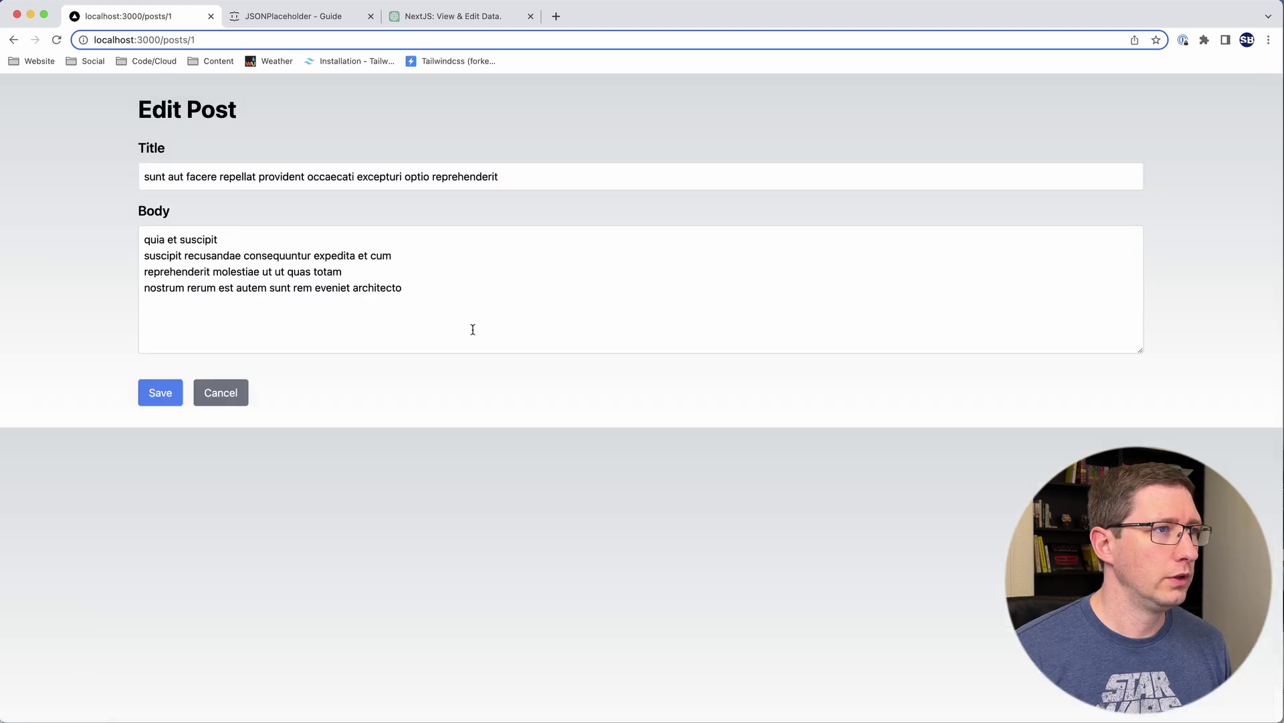
- Open Chrome DevTools and append 123 to post 1's title and body
key(super+Tab)
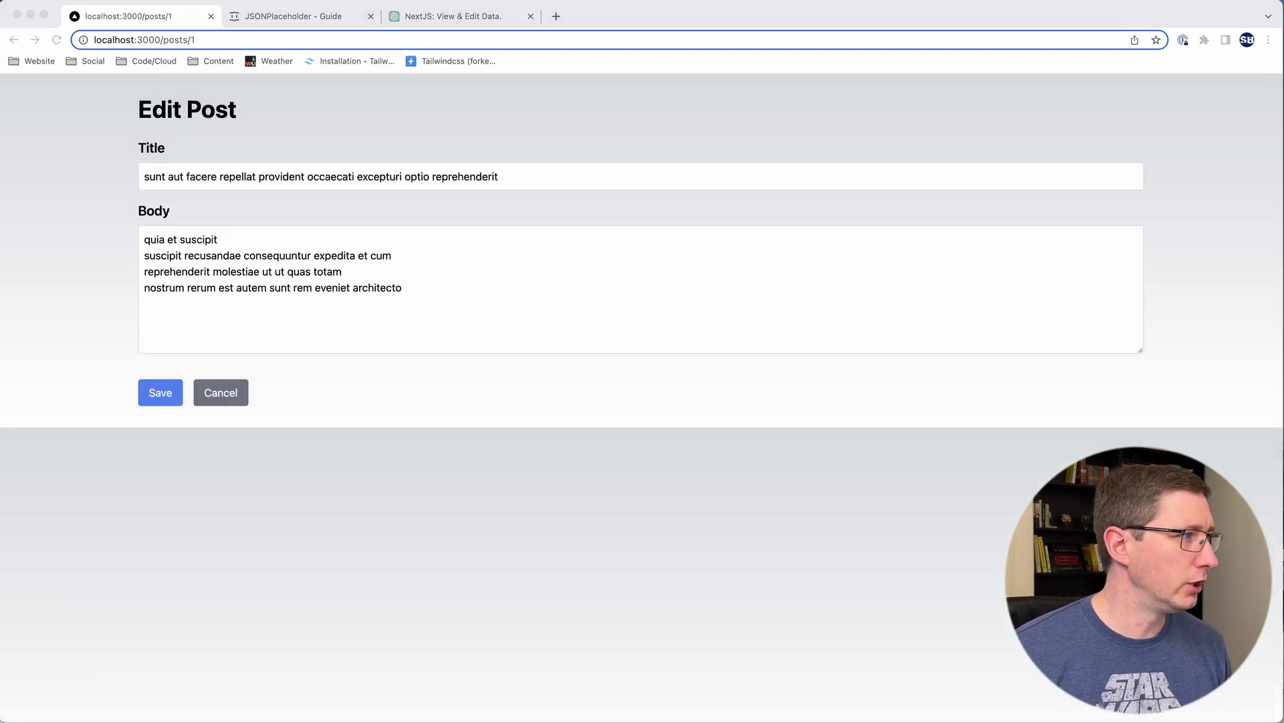
key(super+alt+i)
click(469, 181)
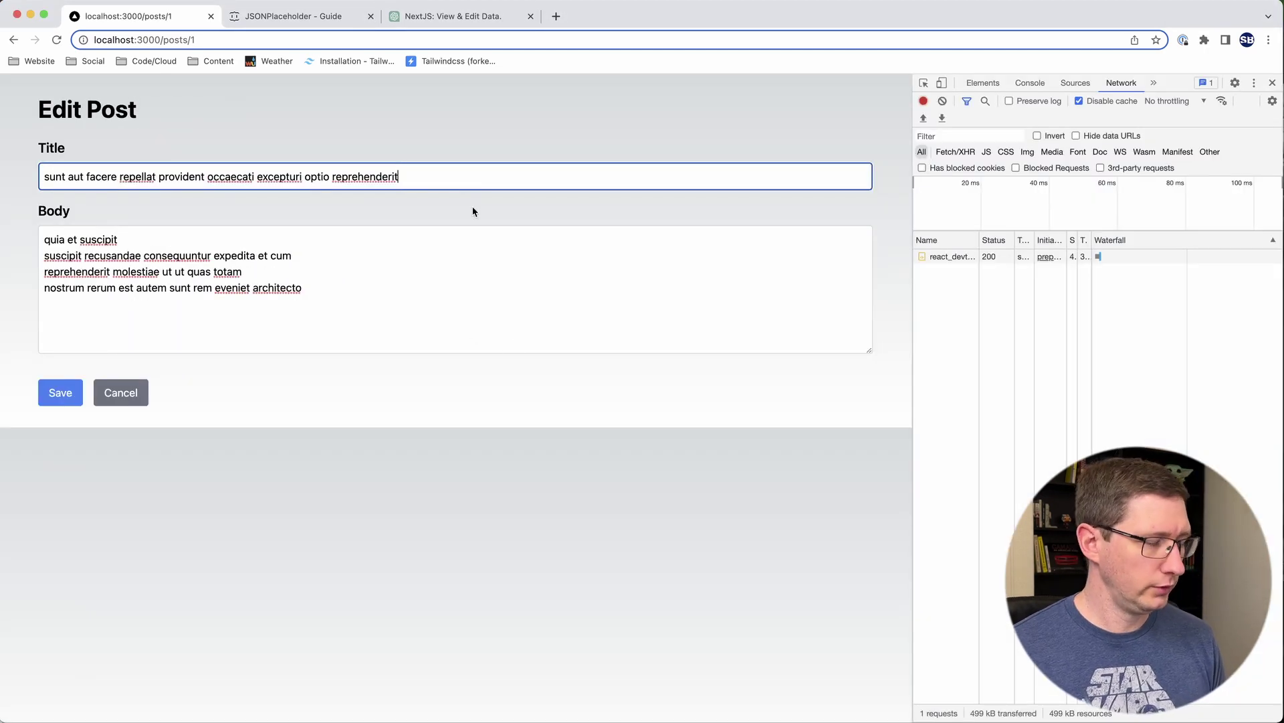
text(123)
click(378, 311)
text(123)
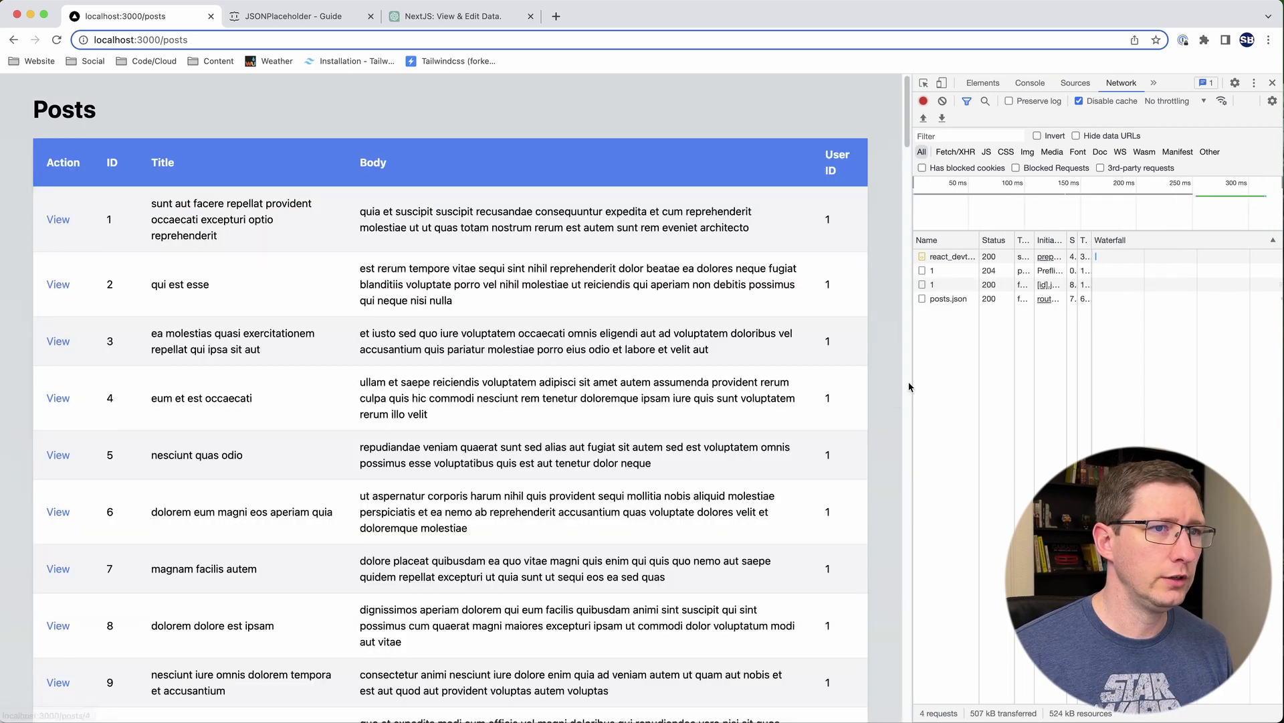
- Inspect the PUT request to /posts/1, viewing its Payload and then its Response
drag(912, 388, 670, 315)
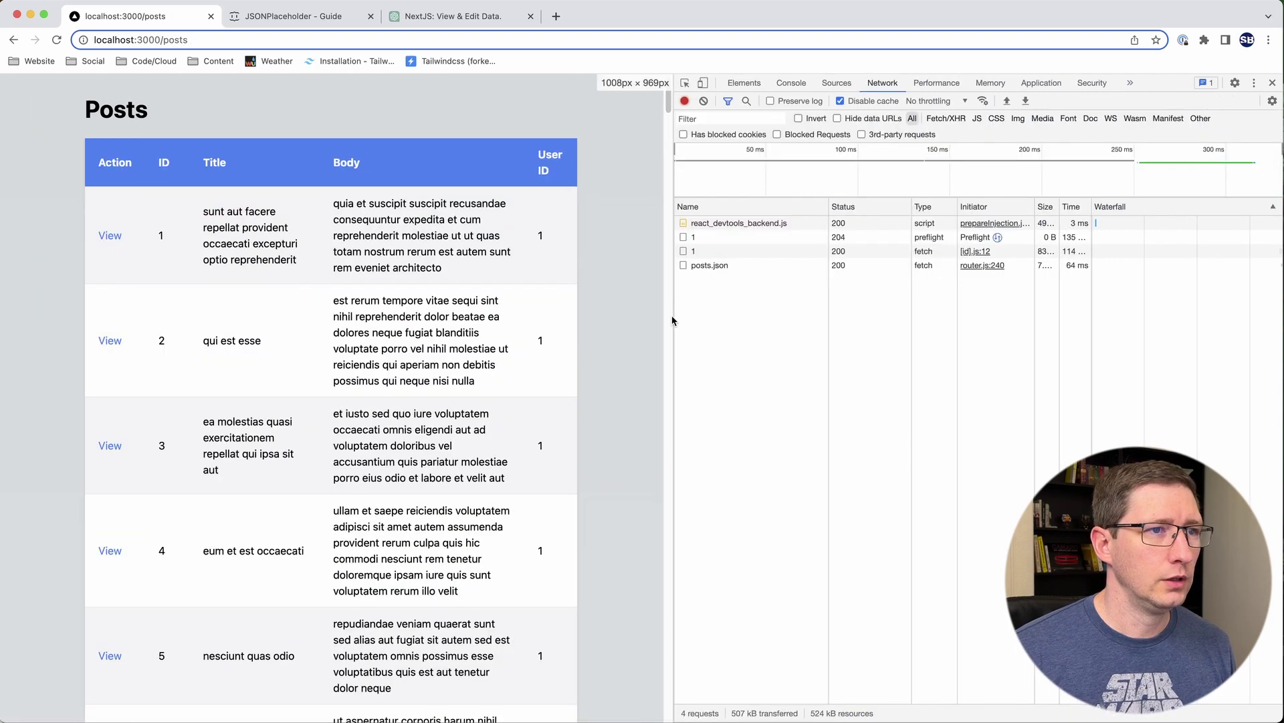
click(706, 238)
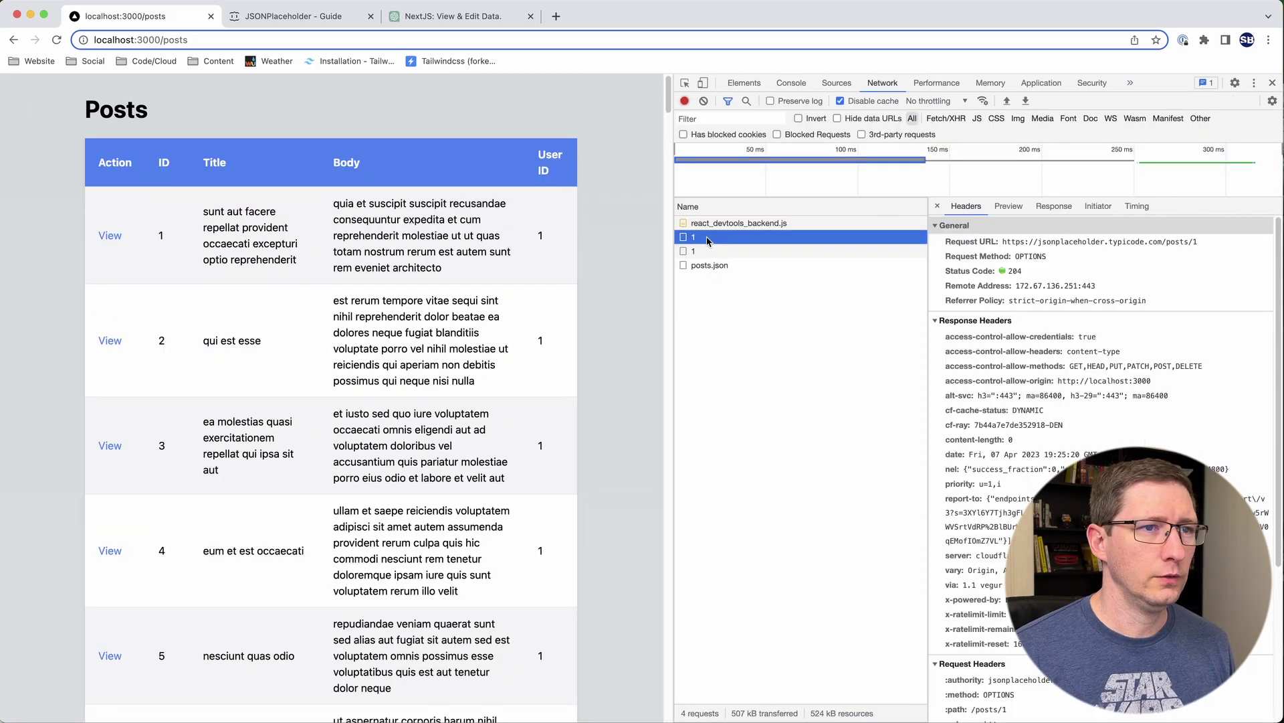
click(739, 251)
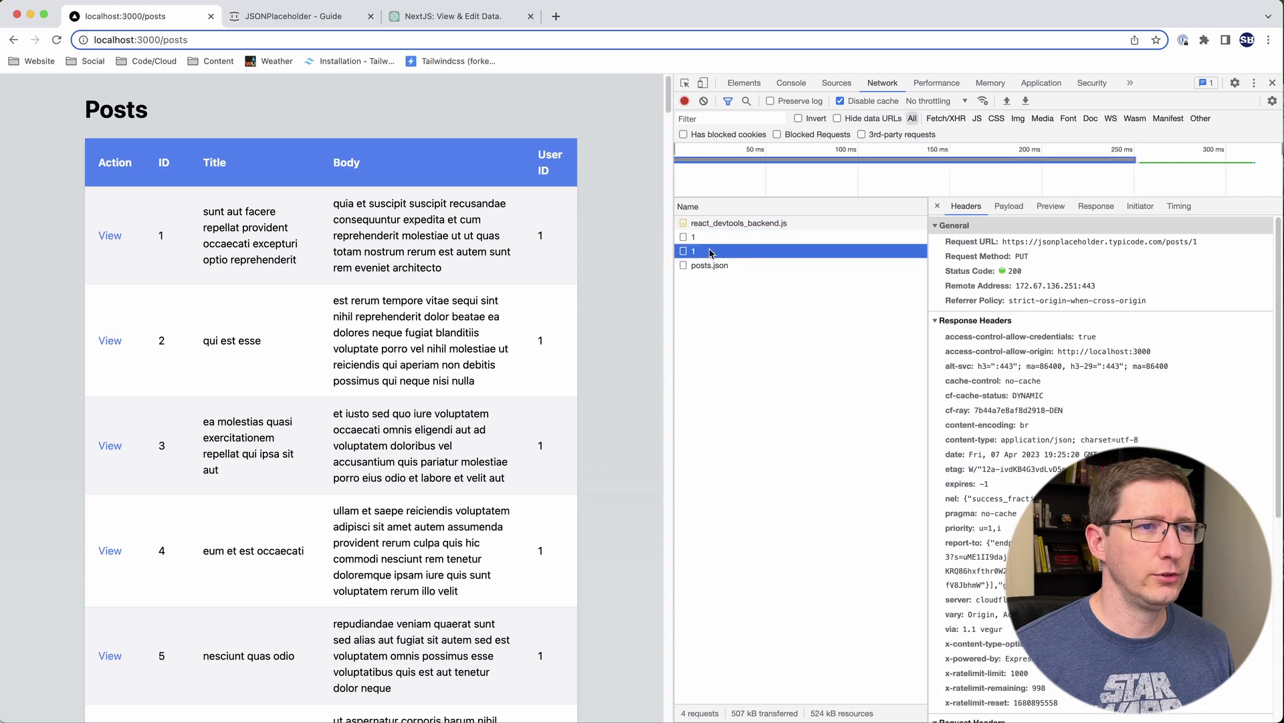
click(1058, 242)
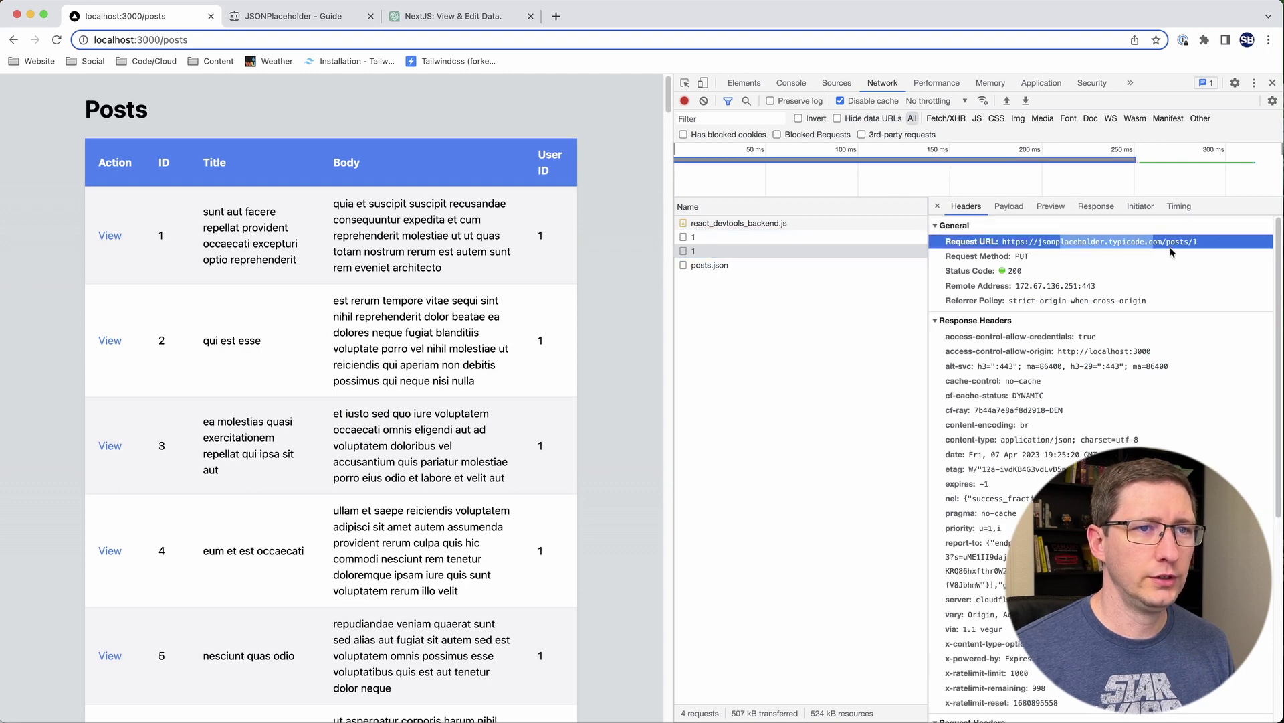
click(1012, 207)
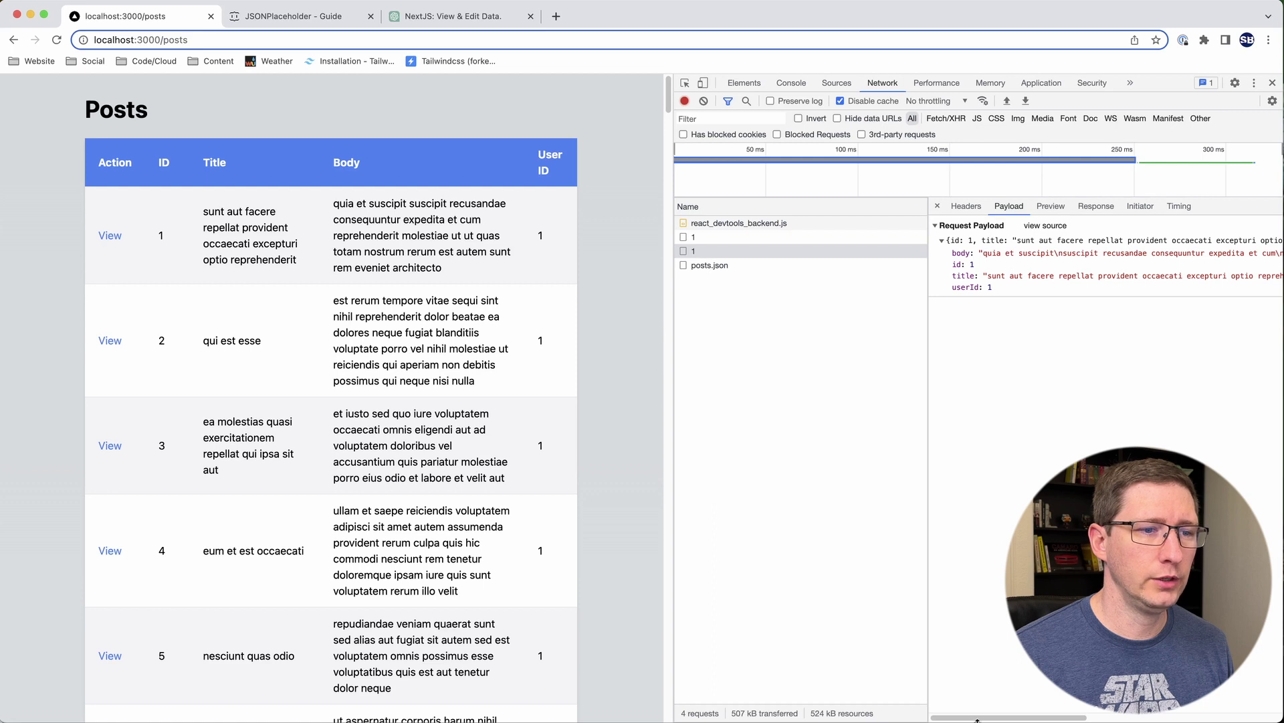
drag(978, 719, 1173, 719)
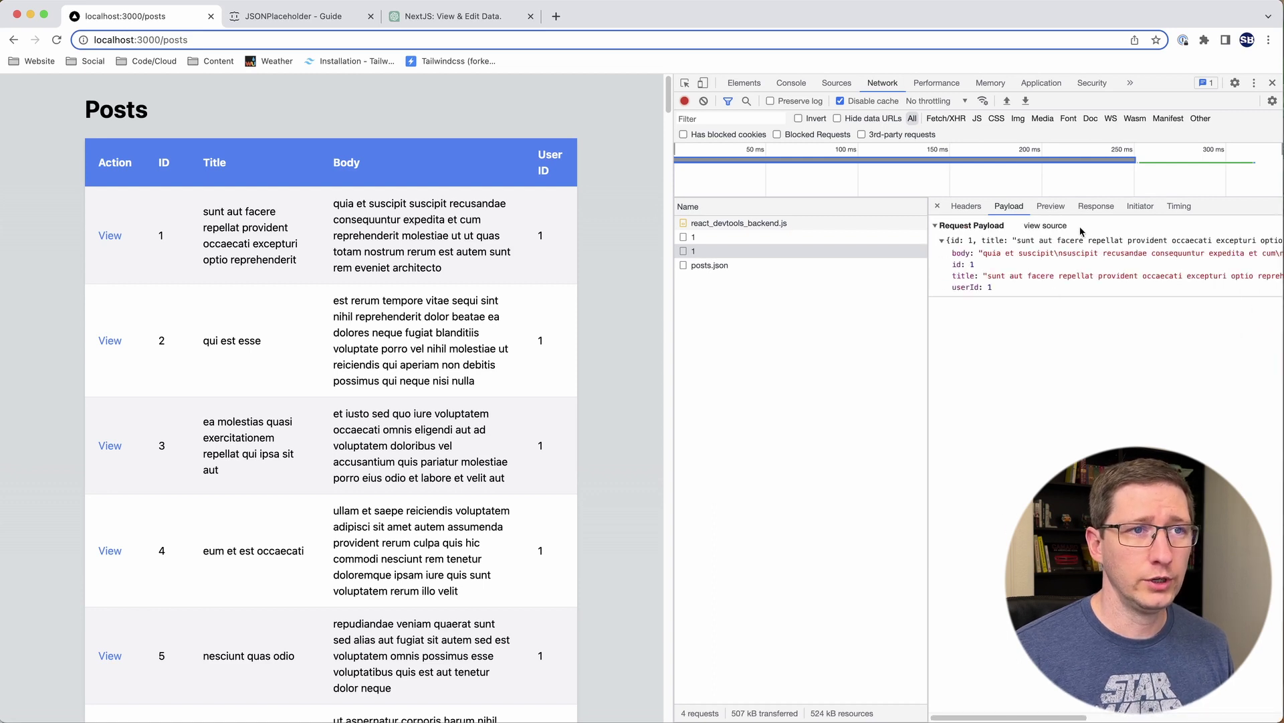
click(1092, 208)
drag(1013, 705, 1216, 689)
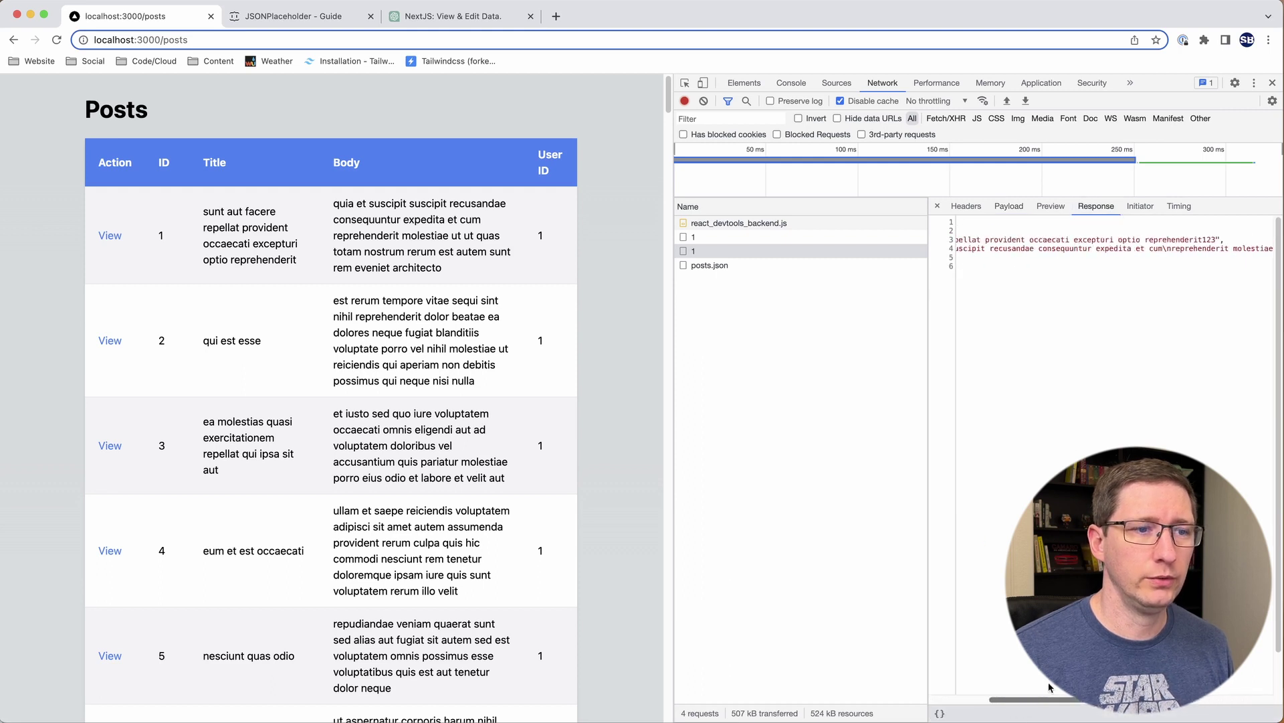
- Select the posts.json request and trace its _next/data/development Request URL in Headers
click(709, 266)
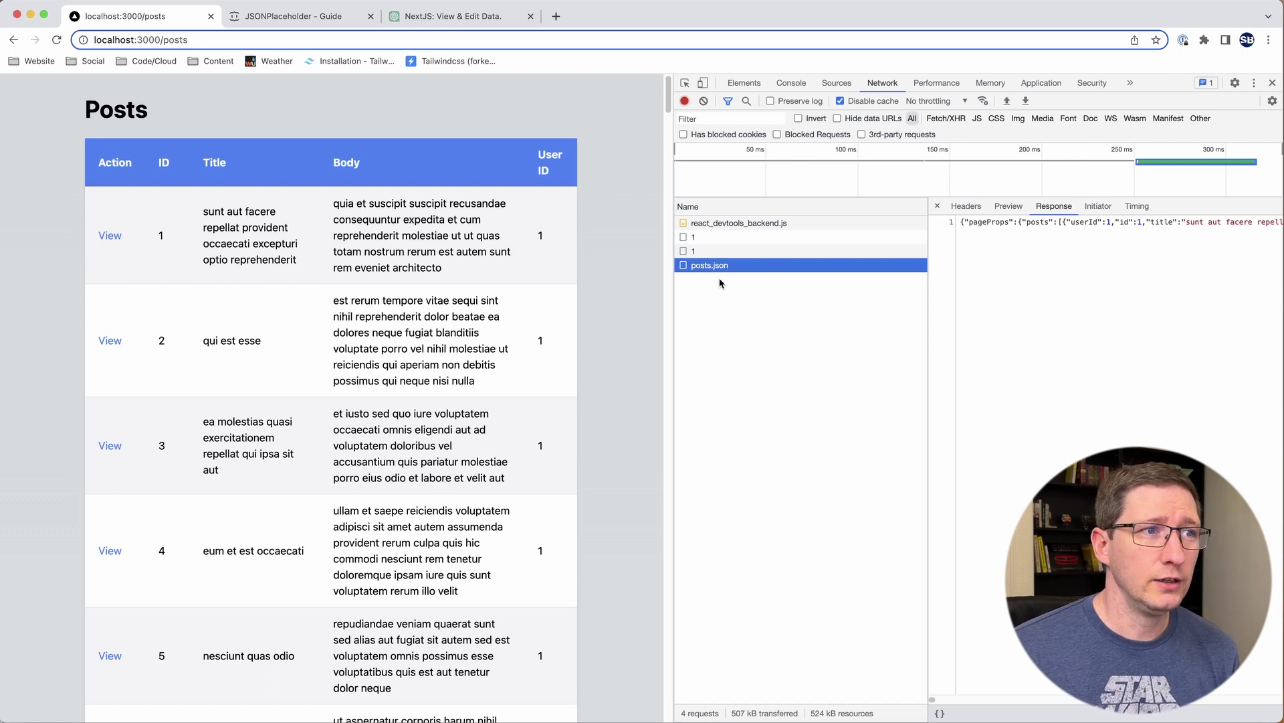
click(964, 206)
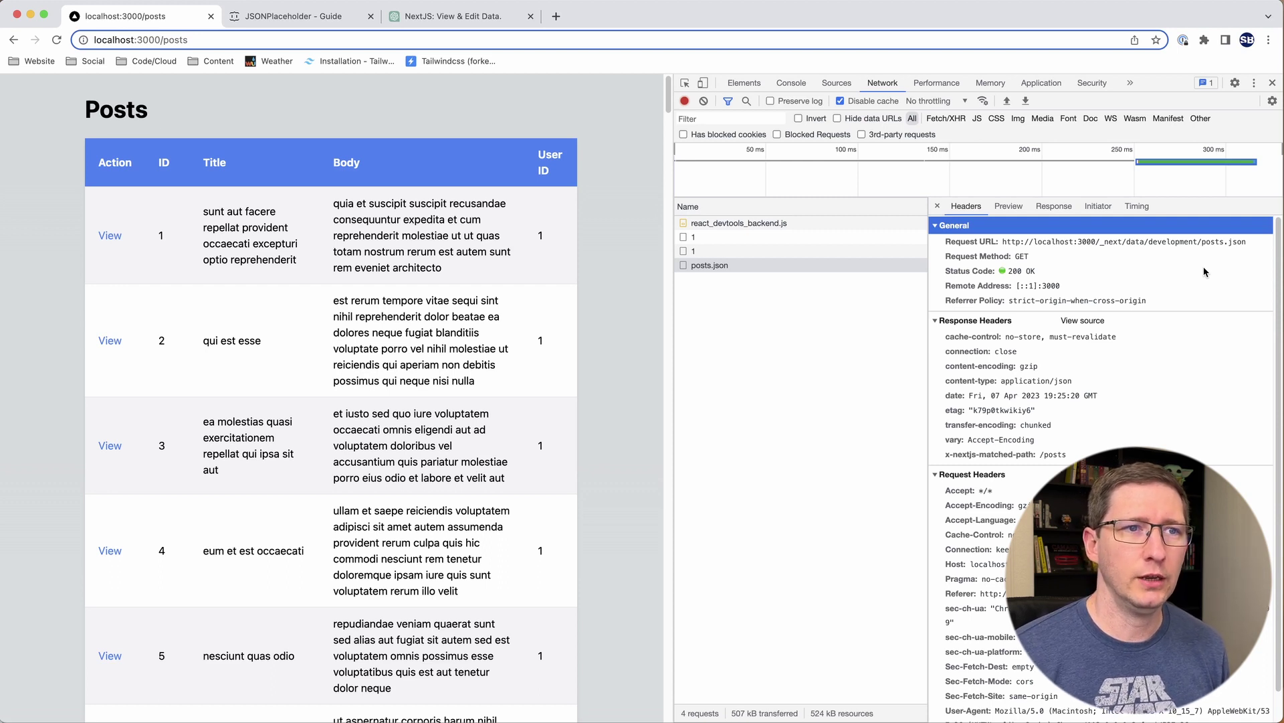
drag(1149, 242, 1197, 245)
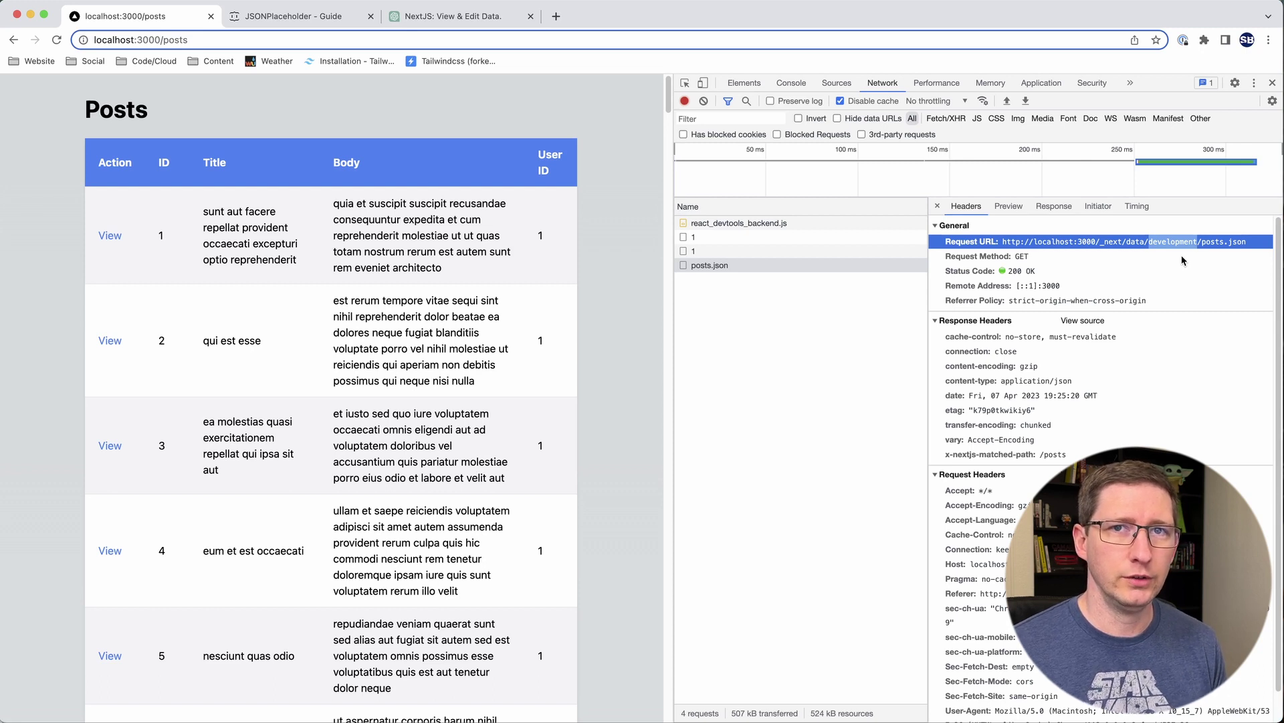
drag(1210, 242, 1246, 252)
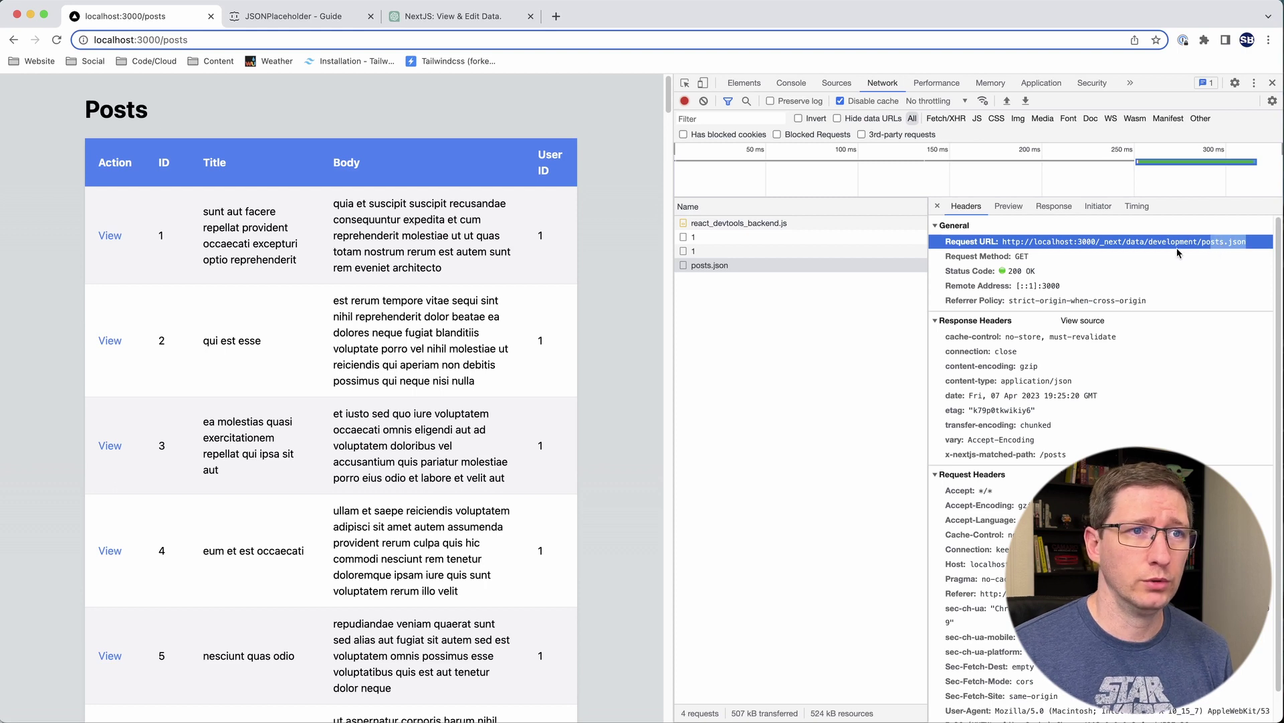
- Inspect the posts.json response body, highlighting the posts list under pageProps
click(1054, 206)
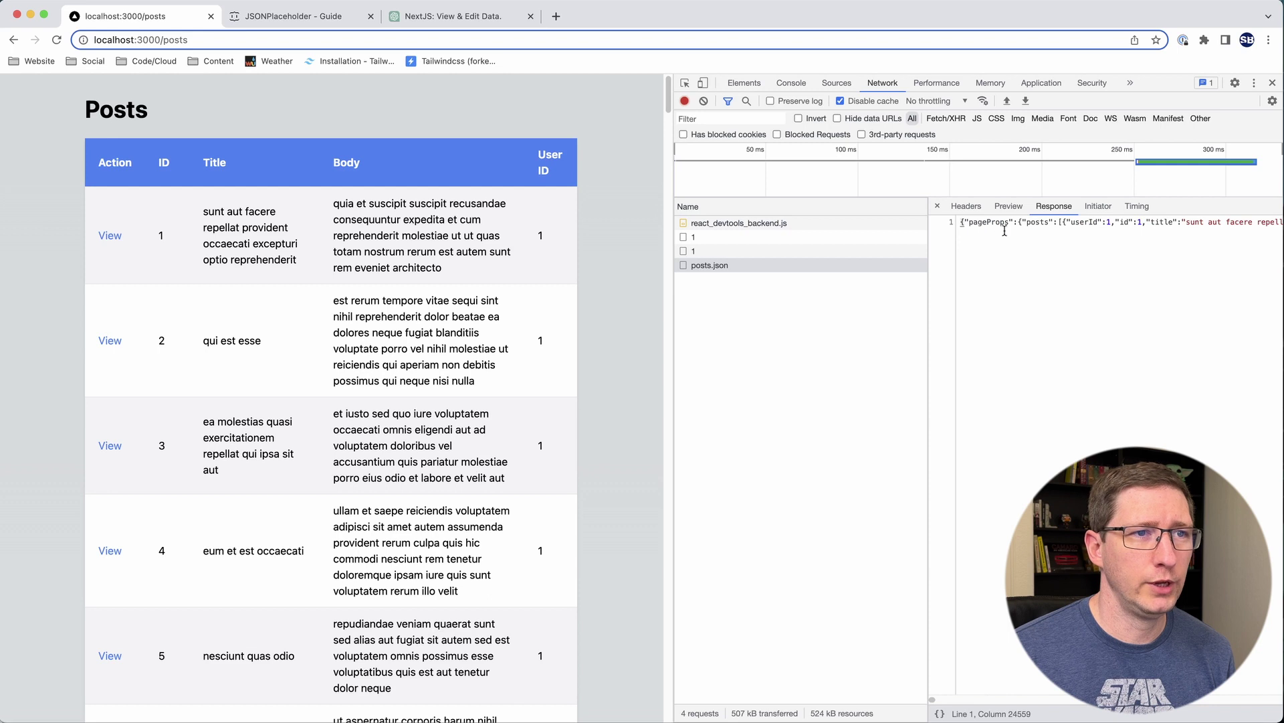
drag(1019, 222, 1053, 224)
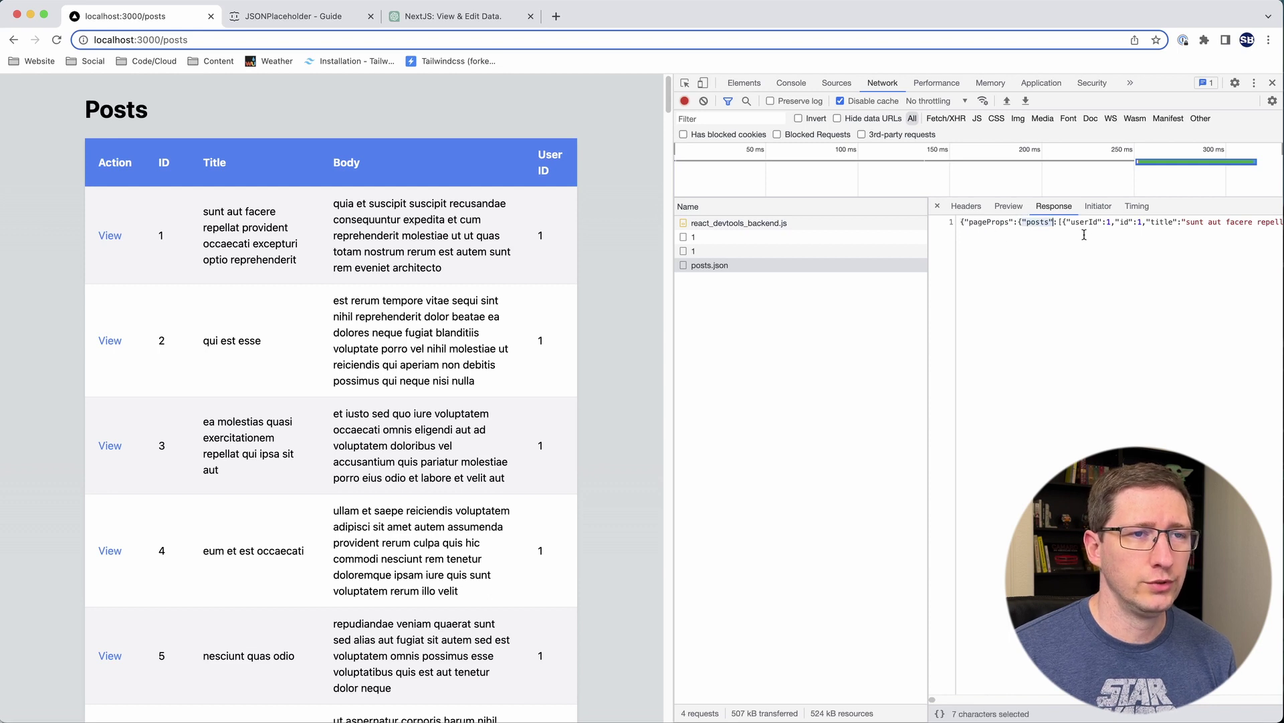
click(1070, 261)
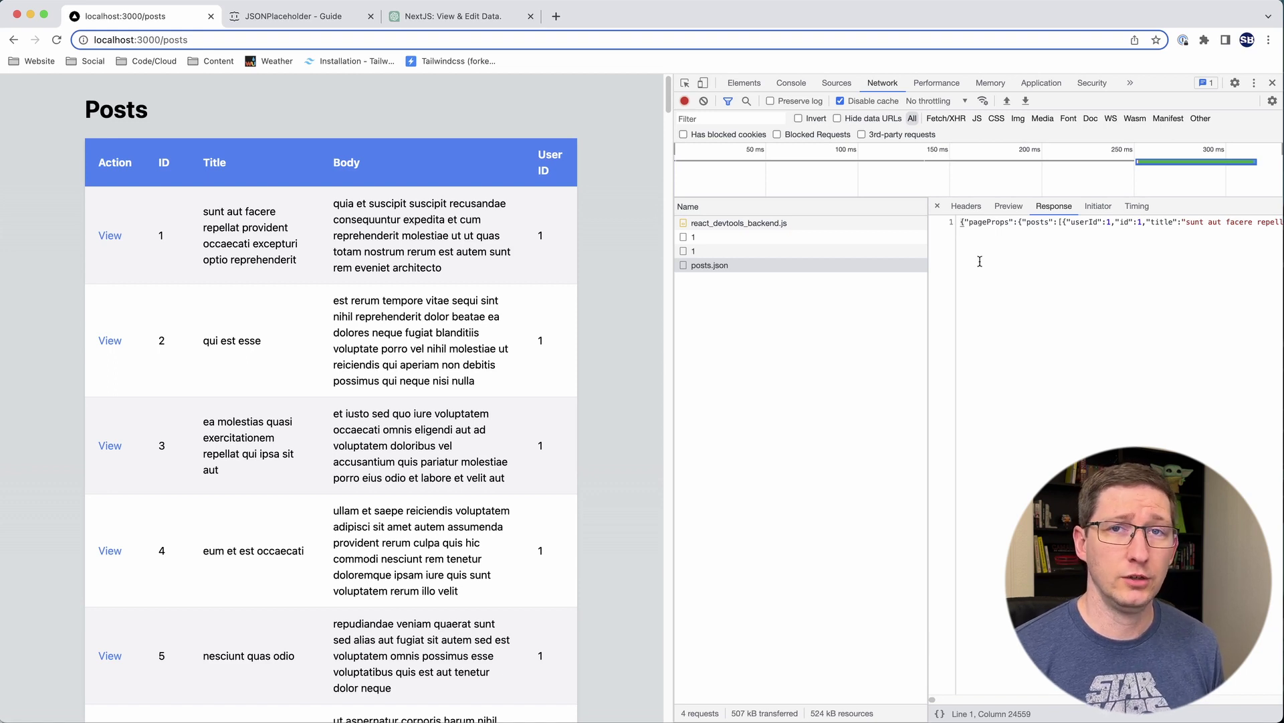
drag(674, 232, 679, 232)
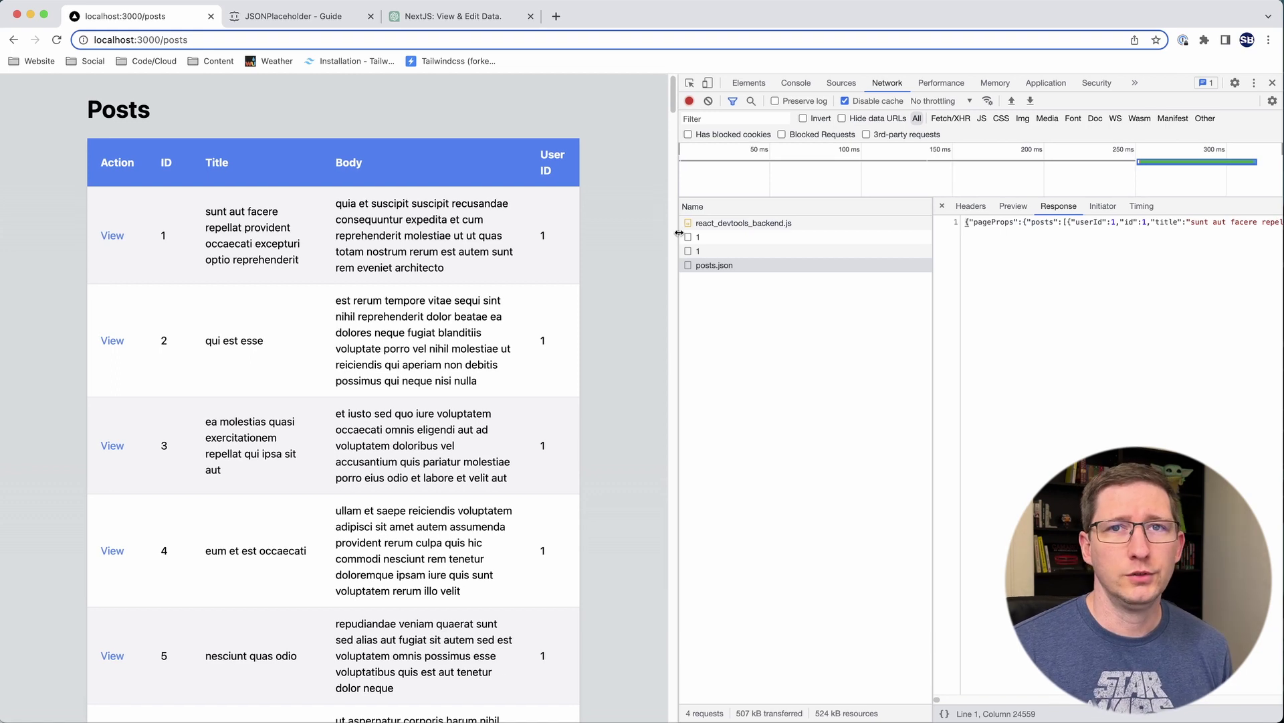